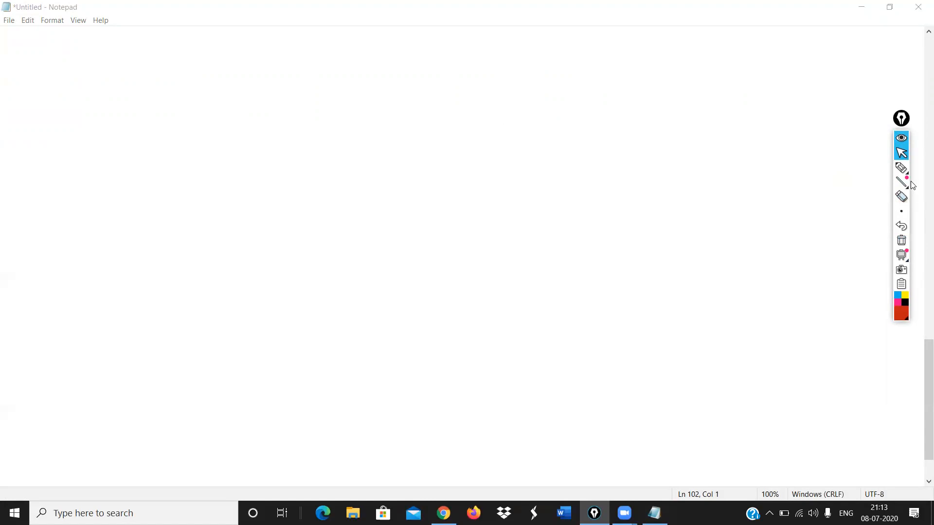
- Handwrite "GNS3" with an arrowed "Installation" sub-item in red pen on the blank page, and clear the drawing
left_click(887, 169)
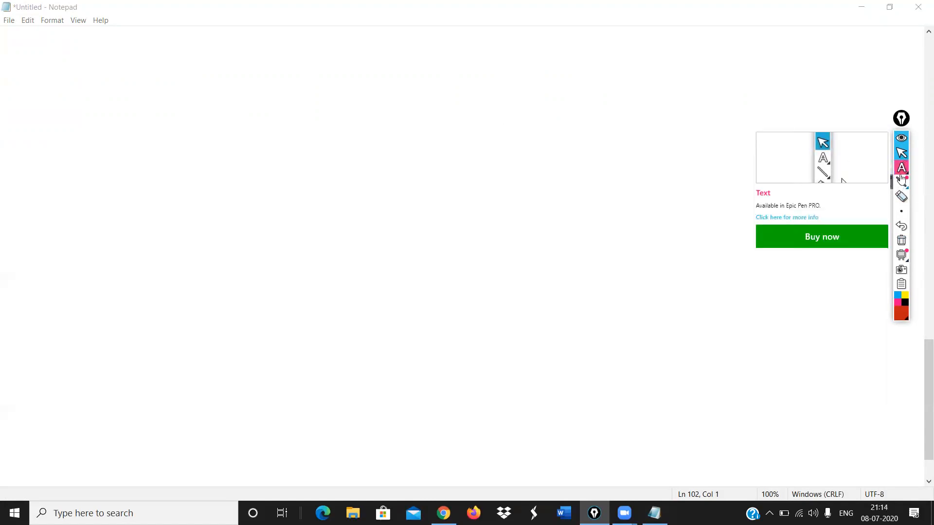
left_click(902, 168)
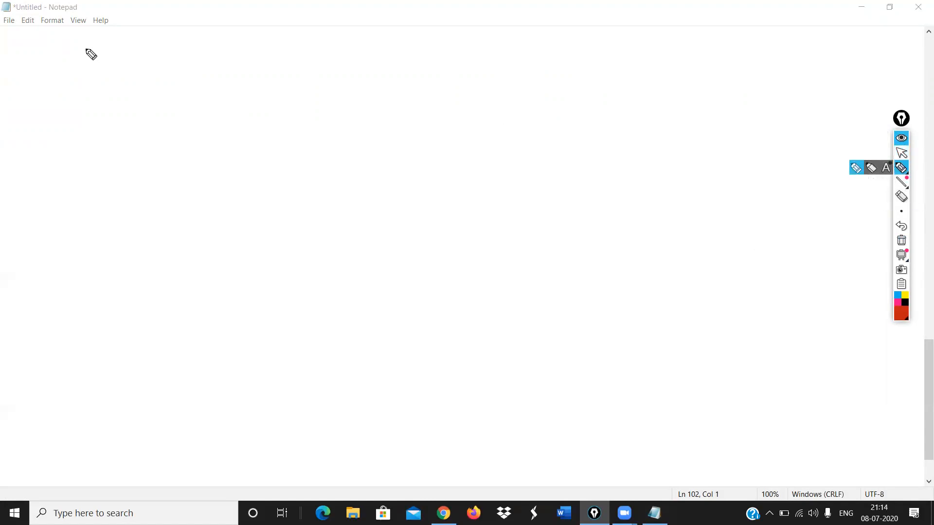
mouse_move(103, 42)
left_mouse_down()
mouse_move(116, 55)
mouse_move(127, 48)
mouse_move(128, 59)
mouse_move(156, 60)
mouse_move(143, 59)
mouse_move(117, 91)
mouse_move(155, 89)
left_mouse_up()
mouse_move(149, 74)
left_mouse_down()
mouse_move(149, 96)
mouse_move(156, 86)
mouse_move(203, 90)
left_mouse_up()
mouse_move(211, 68)
left_mouse_down()
mouse_move(211, 90)
mouse_move(242, 69)
mouse_move(266, 89)
left_mouse_up()
mouse_move(147, 73)
left_mouse_down()
mouse_move(147, 90)
mouse_move(154, 71)
left_mouse_up()
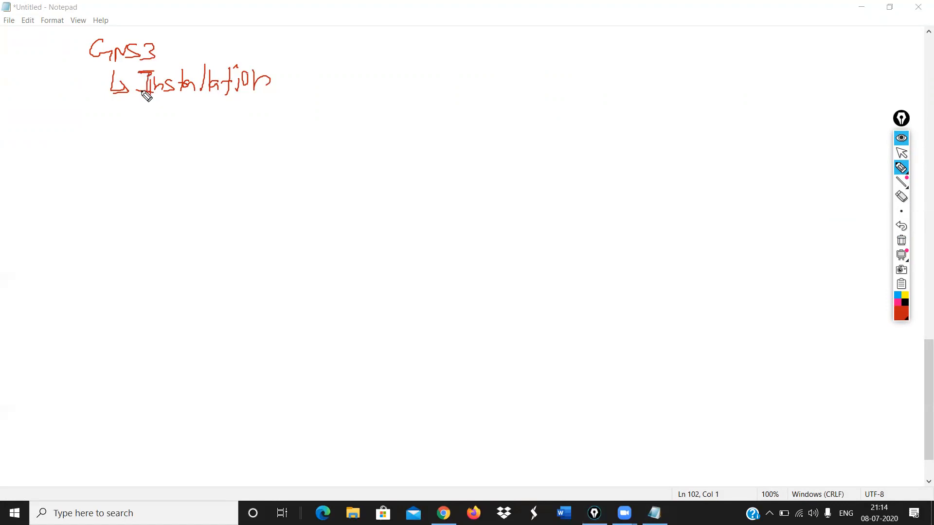
left_click_drag(114, 102, 118, 118)
left_click_drag(119, 112, 119, 121)
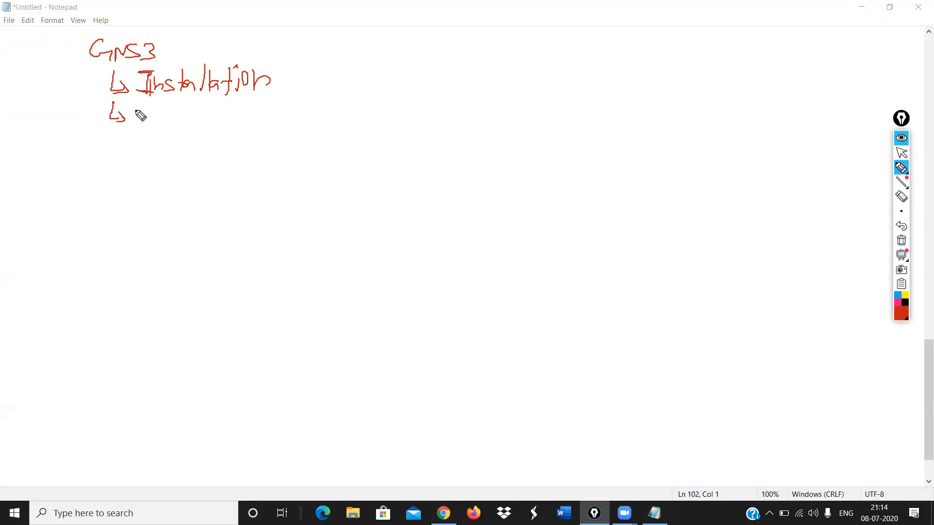
left_click(901, 154)
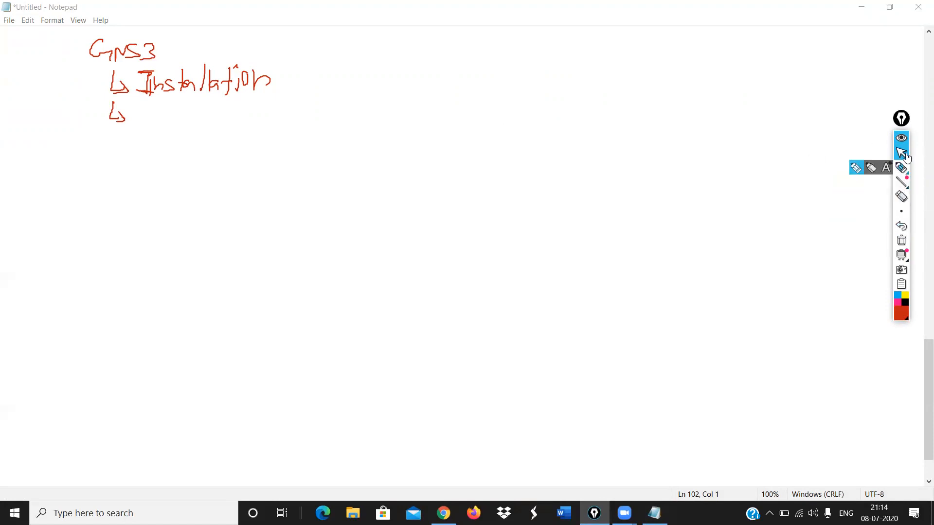
left_click(901, 243)
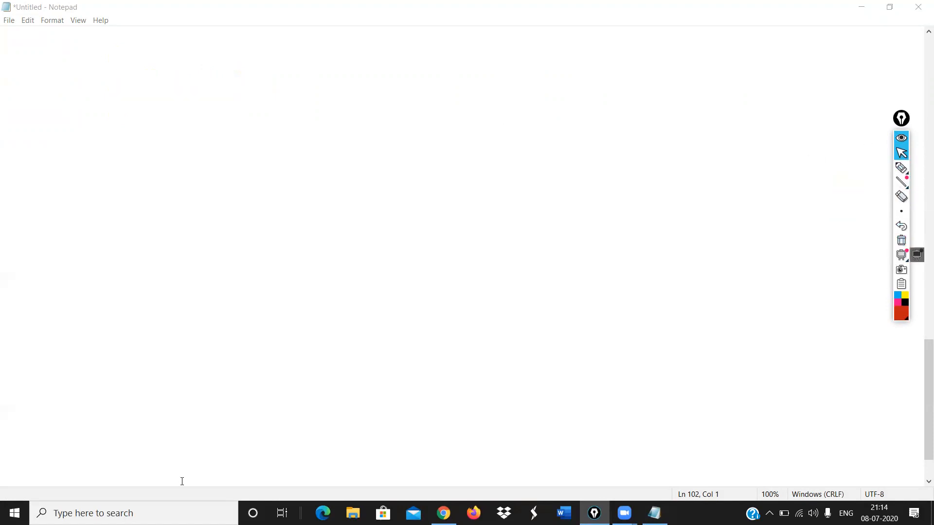
- Search the computer for "gns" and launch the GNS3 application
left_click(122, 513)
type("g")
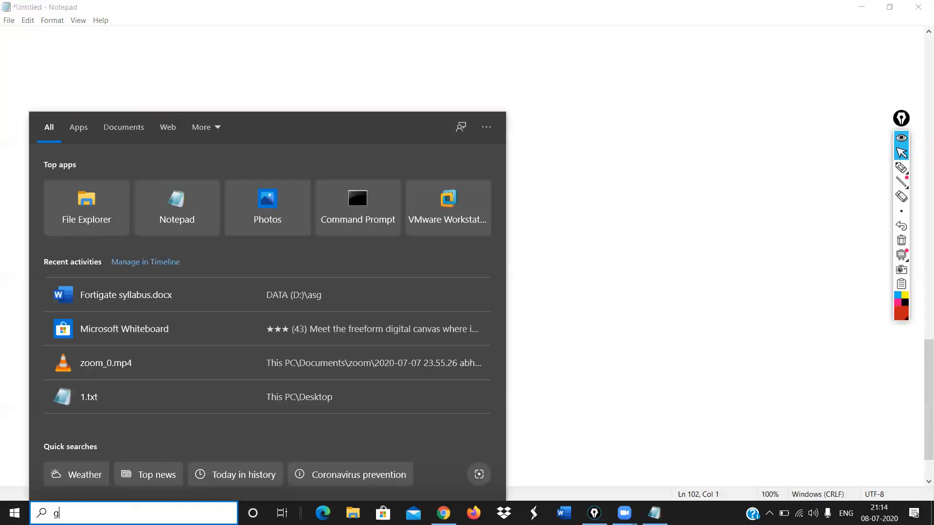
type("ns")
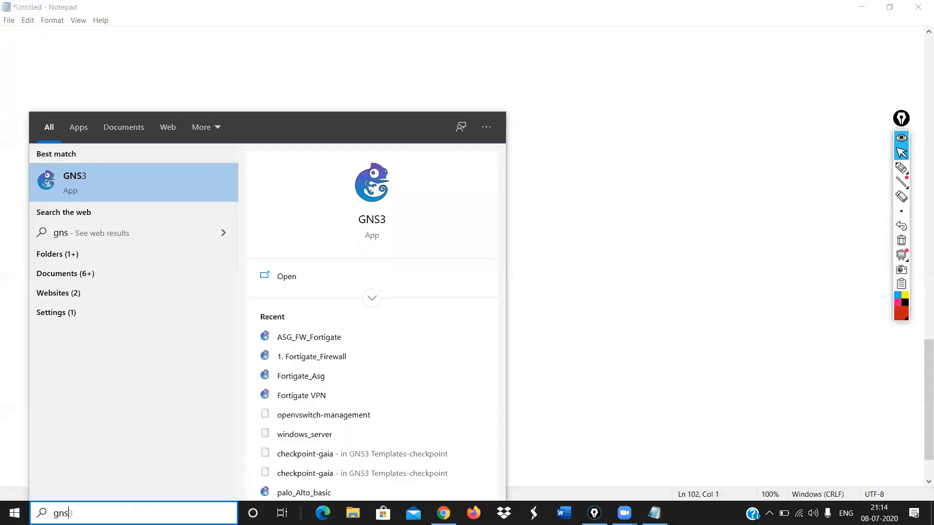
key("Return")
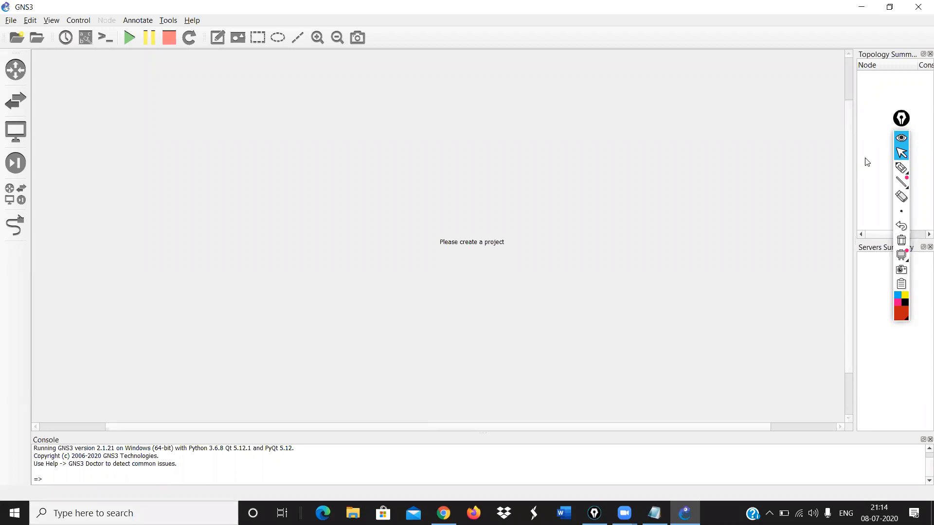
- Collapse the annotation toolbar and move it above the Topology Summary, and minimize the VMware Workstation window
left_click(901, 139)
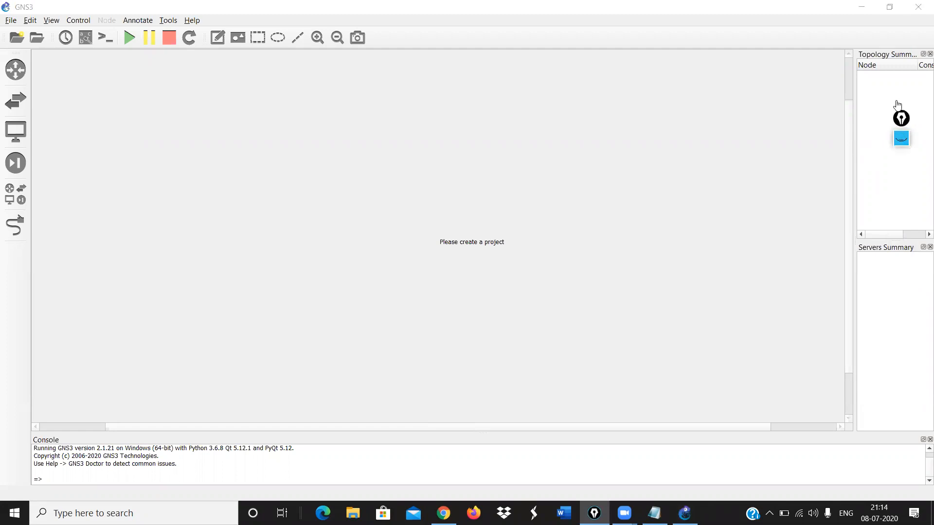
left_click_drag(901, 119, 882, 25)
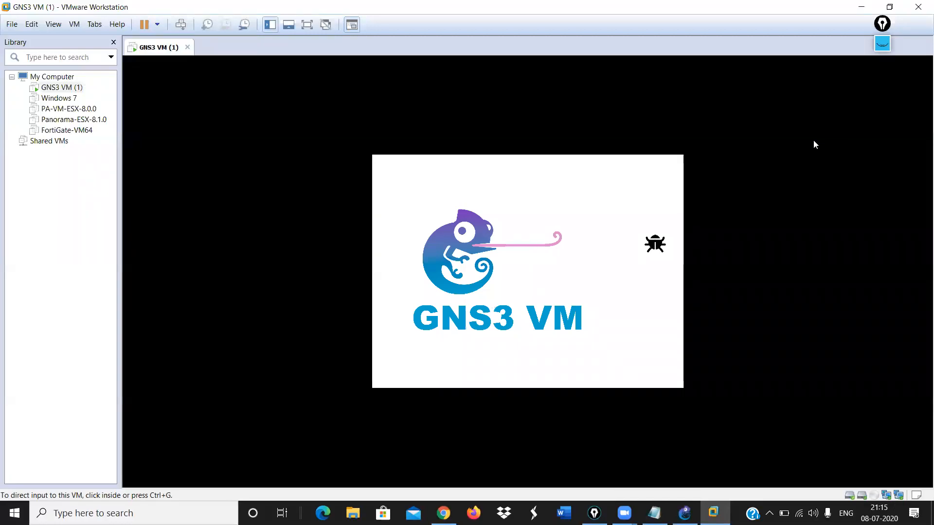
left_click(865, 6)
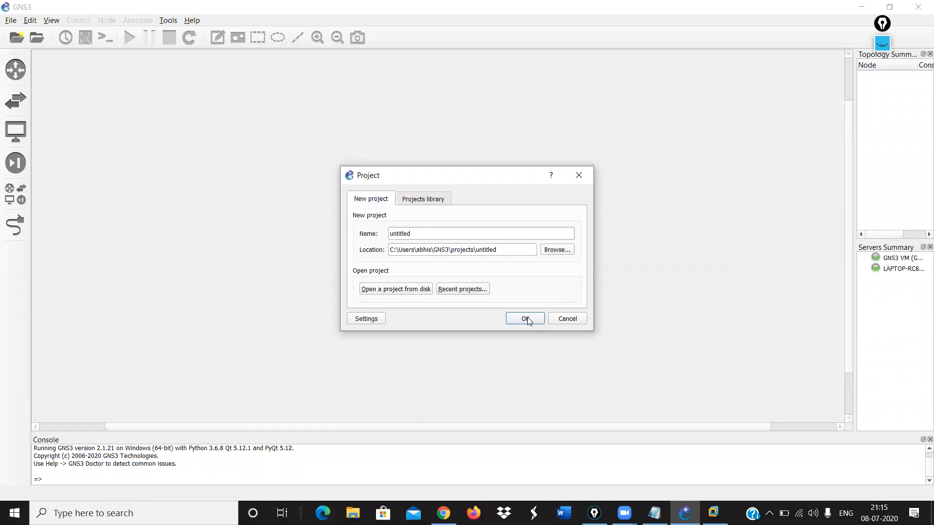
- Create a new project named "08-07 Fortigate class1" and widen the Topology Summary and Servers Summary panes
left_click_drag(454, 233, 368, 238)
type("Demo")
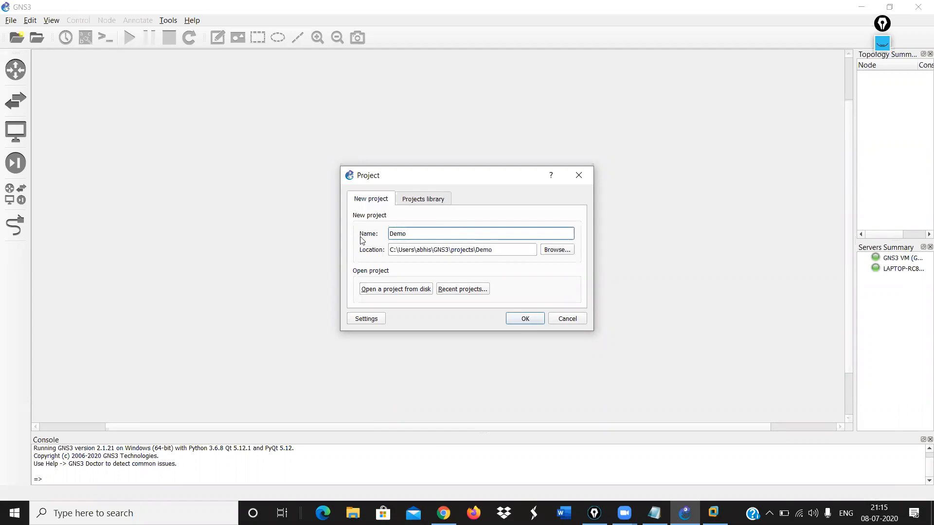
key("BackSpace")
key("BackSpace")
key("BackSpace")
type("08-07 Fortigate class1")
key("Return")
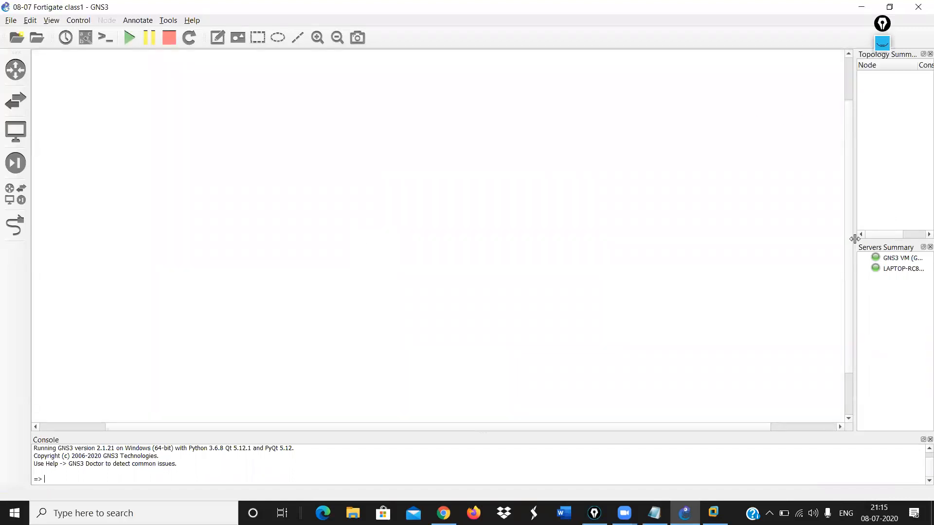
left_click_drag(855, 239, 738, 239)
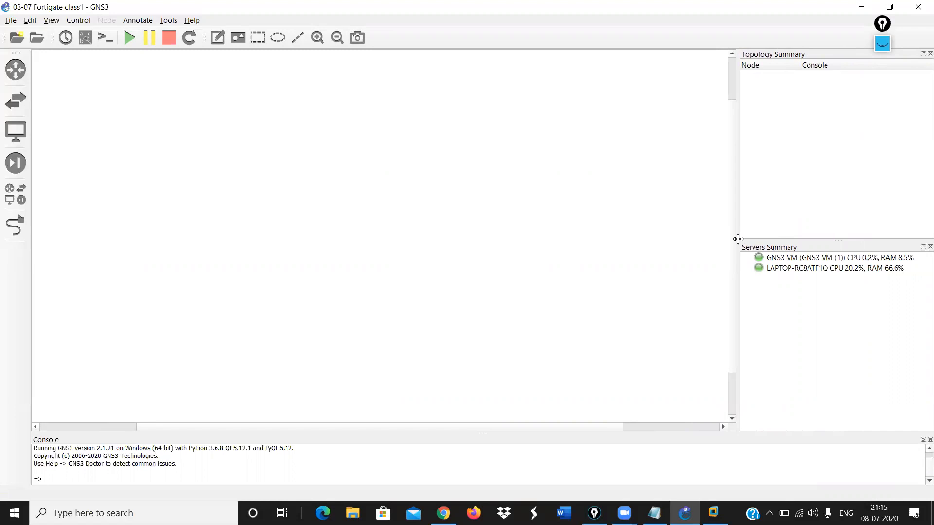
- Underline both servers' RAM usage in red pen, write "8GB" below them and circle the GNS3 VM status light
left_click(881, 44)
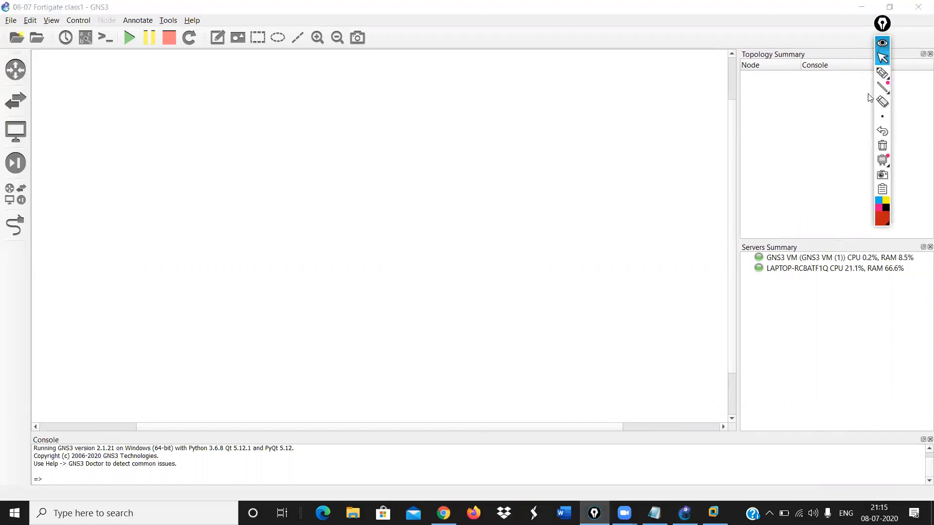
left_click(882, 73)
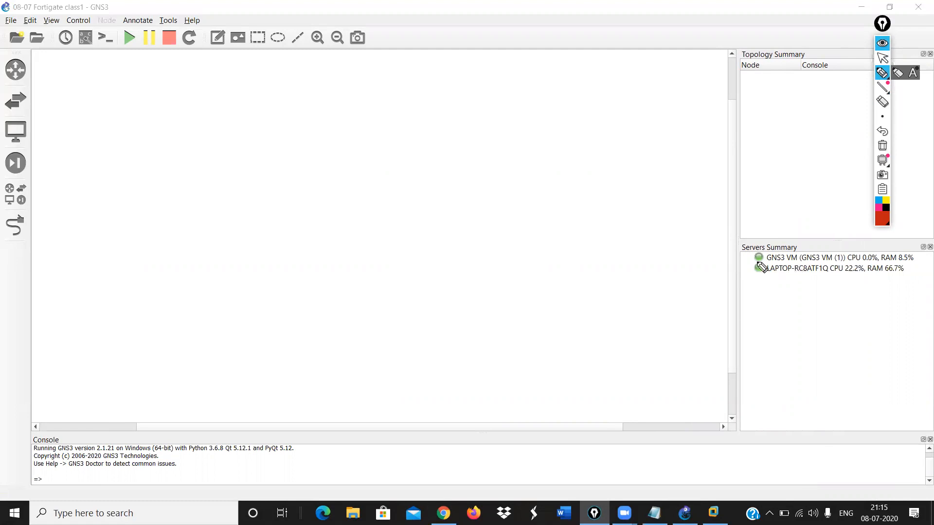
mouse_move(909, 262)
left_mouse_down()
mouse_move(892, 262)
mouse_move(908, 263)
left_mouse_up()
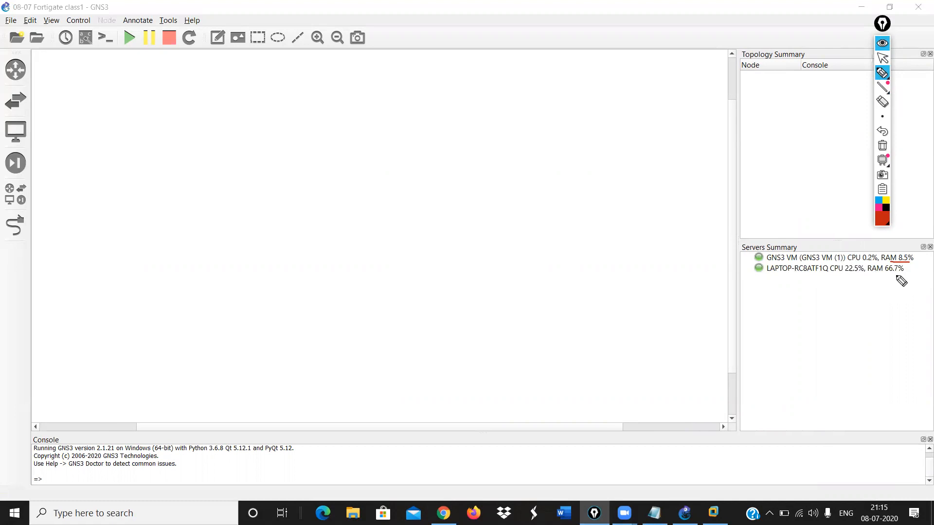
left_click_drag(894, 275, 876, 276)
left_click_drag(818, 296, 856, 300)
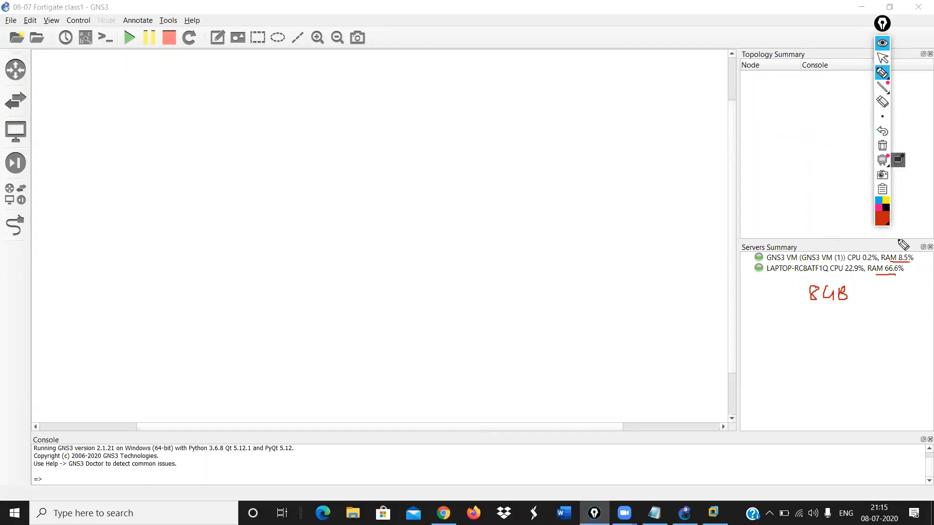
mouse_move(752, 253)
left_mouse_down()
mouse_move(763, 250)
mouse_move(771, 265)
mouse_move(761, 252)
mouse_move(751, 258)
left_mouse_up()
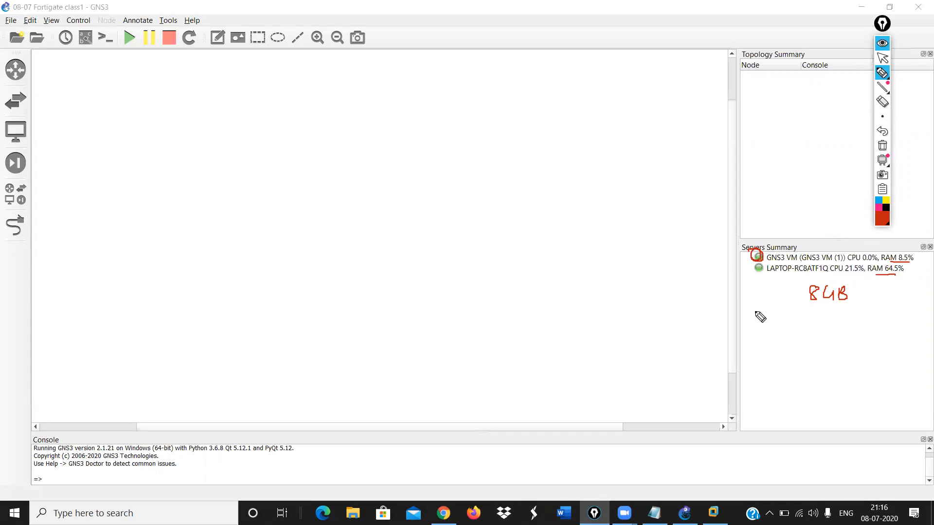
mouse_move(755, 277)
left_mouse_down()
mouse_move(755, 289)
mouse_move(749, 257)
mouse_move(740, 258)
left_mouse_up()
- Erase the red marks over the Servers Summary and hide the annotation tools
left_click(882, 101)
mouse_move(755, 252)
left_mouse_down()
mouse_move(750, 268)
mouse_move(859, 298)
mouse_move(903, 265)
mouse_move(897, 258)
left_mouse_up()
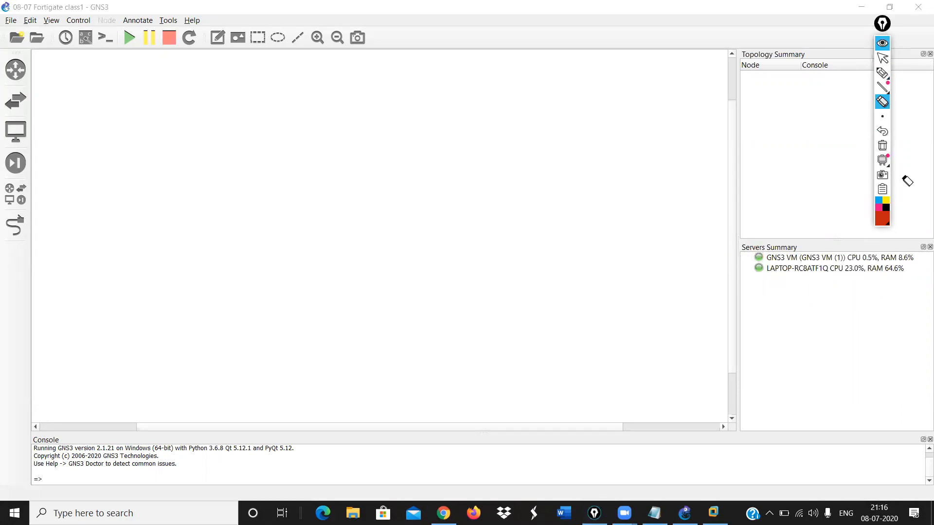
left_click(882, 57)
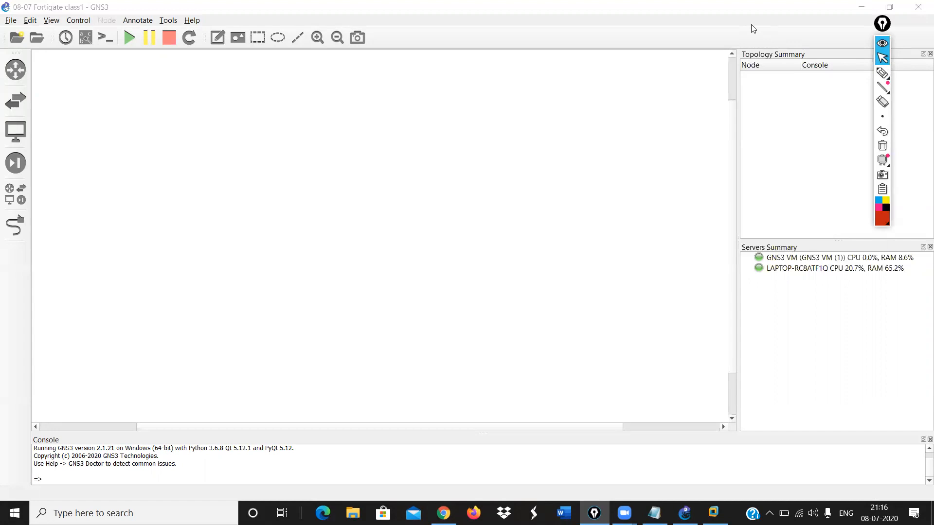
left_click(882, 43)
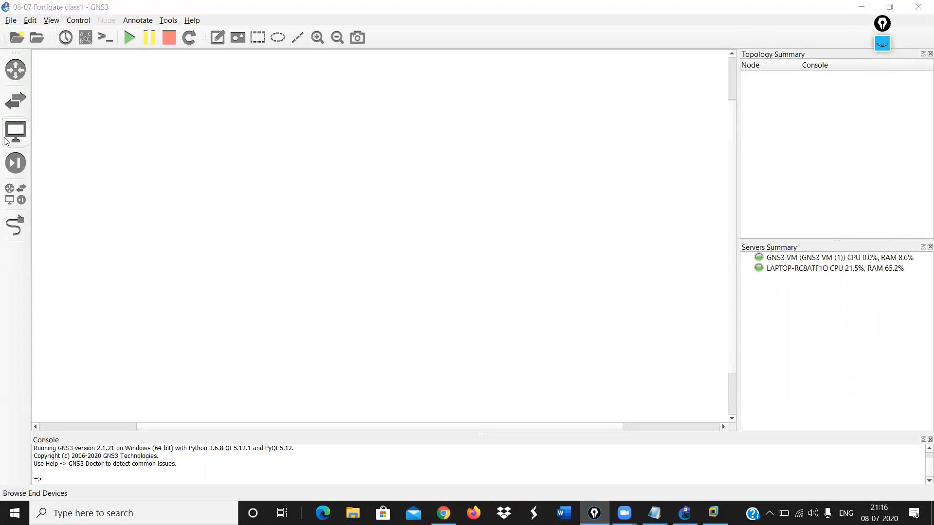
- List the security devices with installed and available appliances shown, and filter them by "fortigate"
left_click(15, 162)
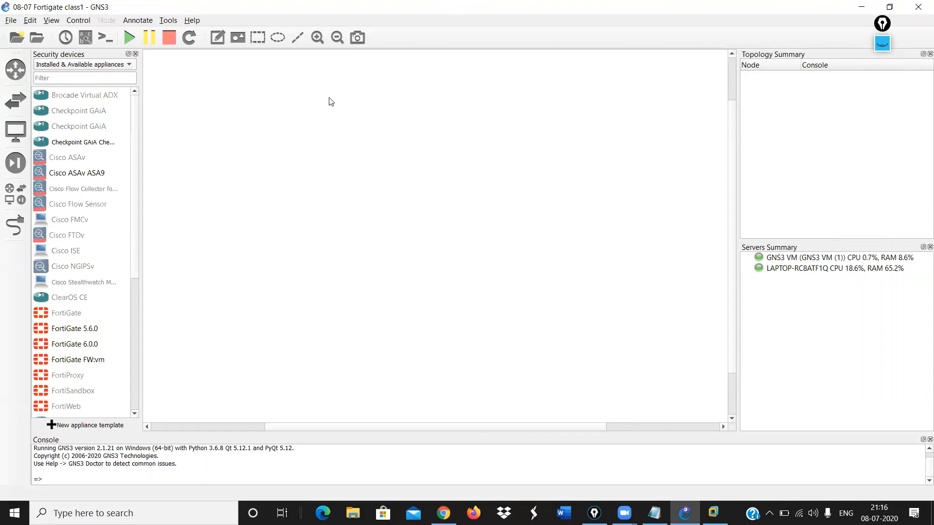
left_click(136, 54)
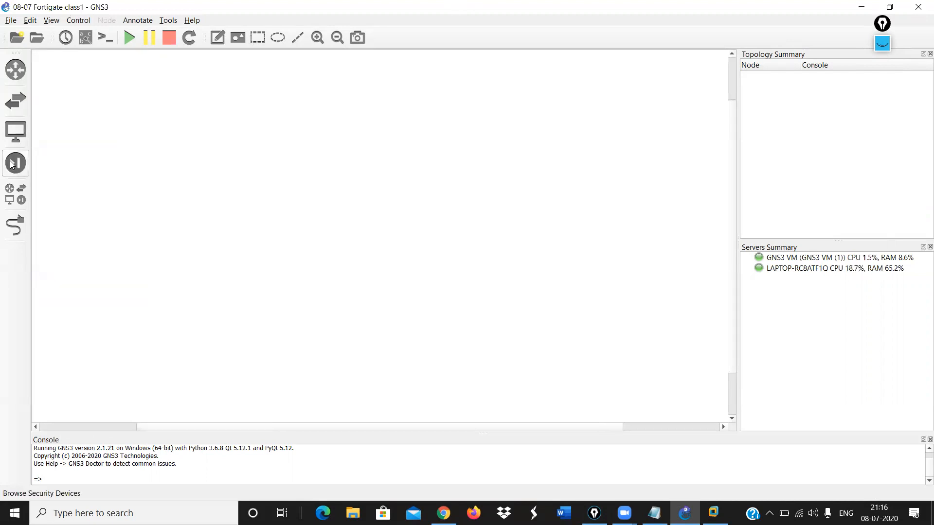
left_click(12, 165)
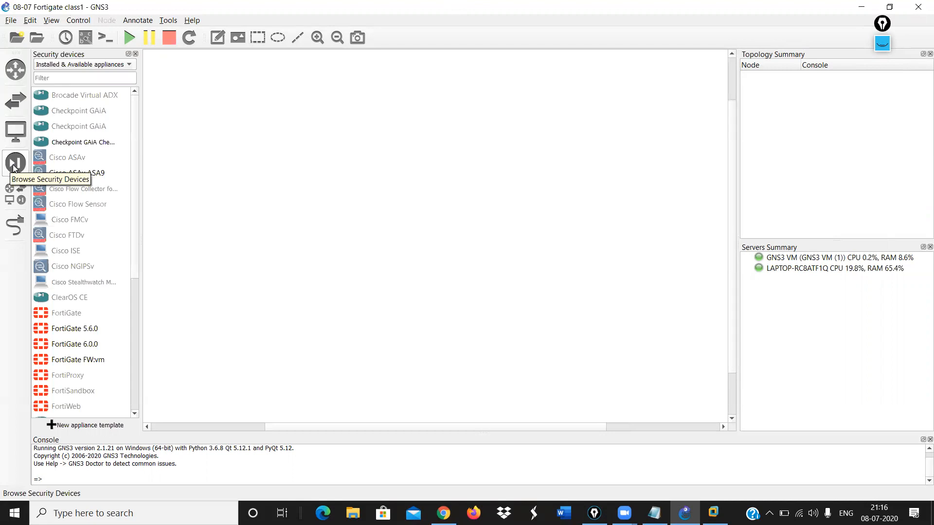
left_click(93, 68)
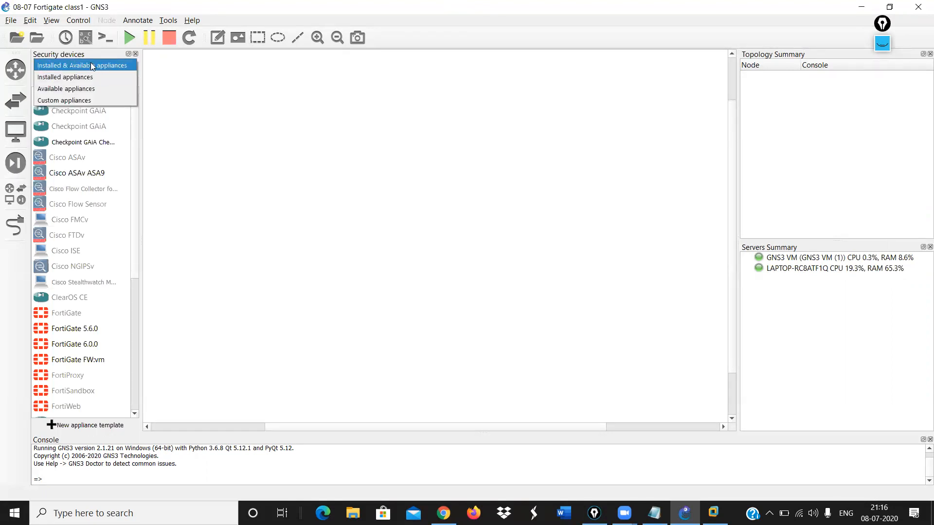
left_click(92, 67)
left_click(83, 80)
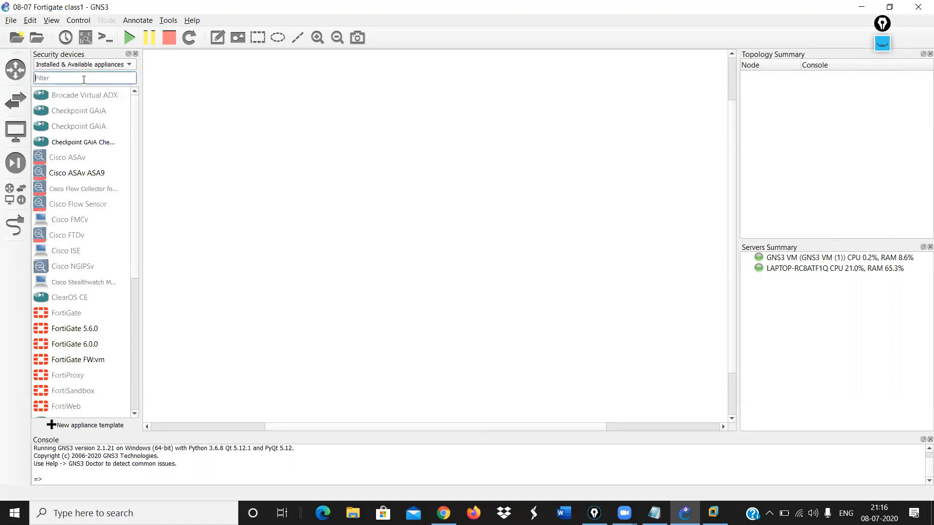
type("fortigate")
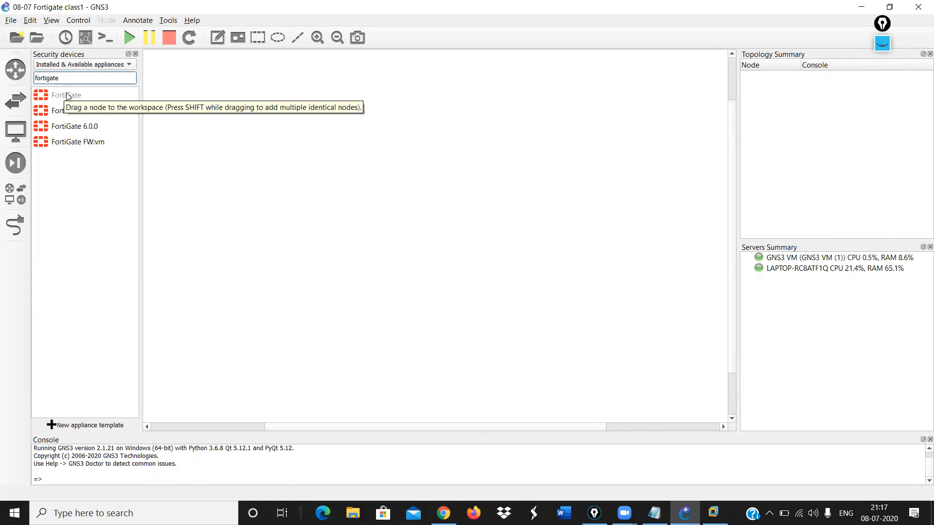
- Start adding the FortiGate appliance to the workspace, run it on the GNS3 VM, and continue to the required files
left_click_drag(69, 97, 278, 129)
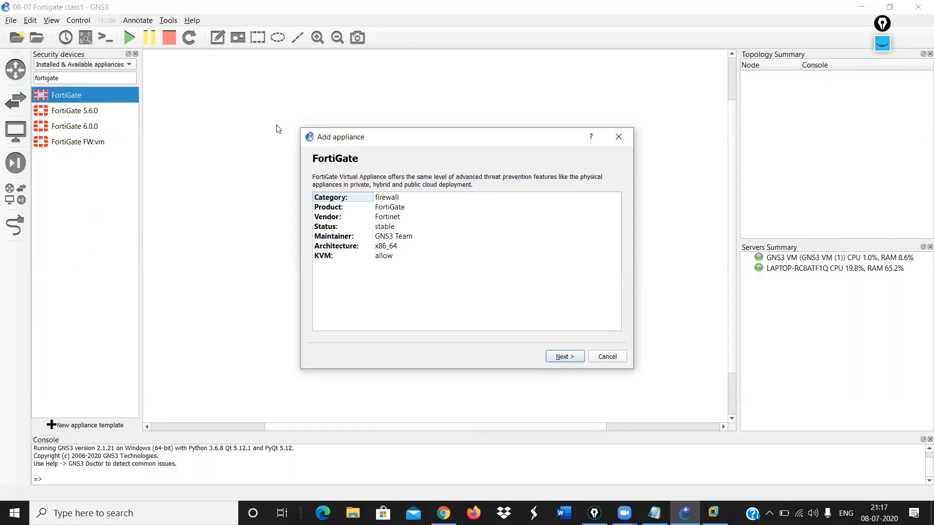
left_click(572, 360)
left_click(557, 357)
left_click(558, 356)
left_click(522, 357)
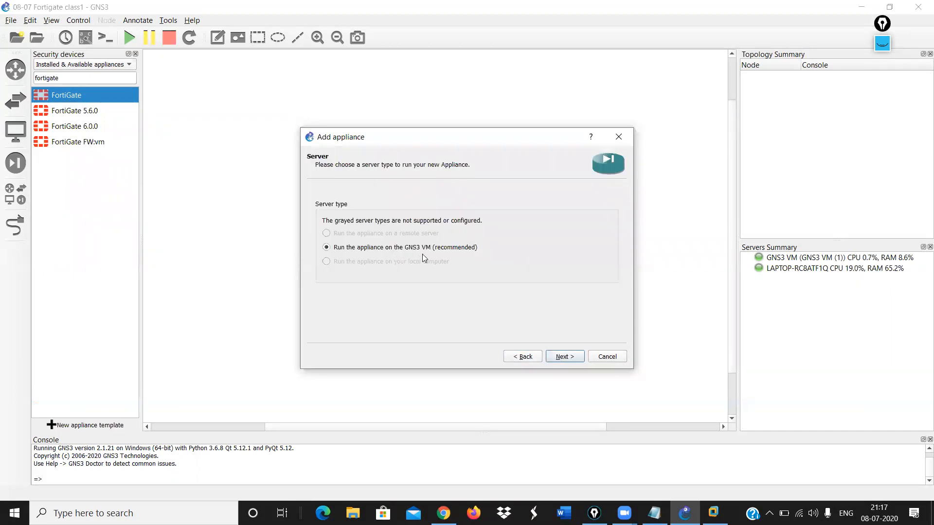
left_click(565, 358)
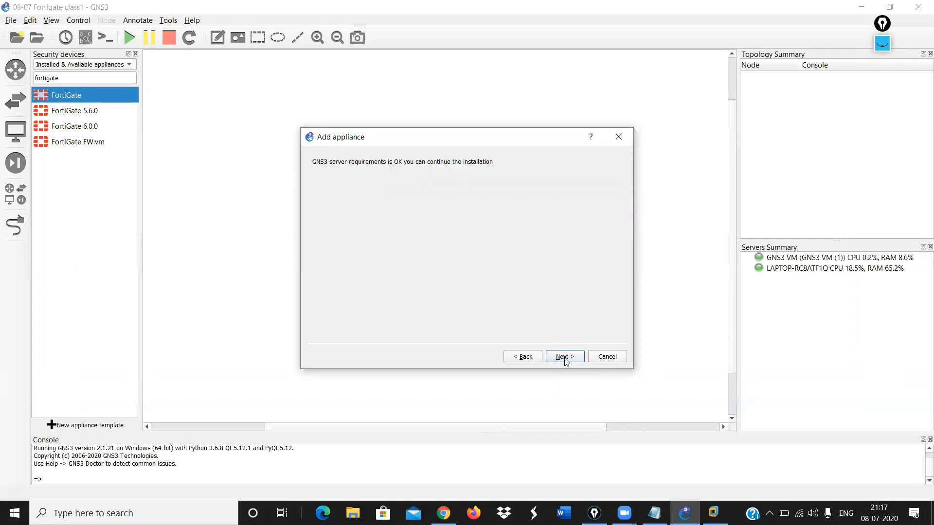
left_click(564, 358)
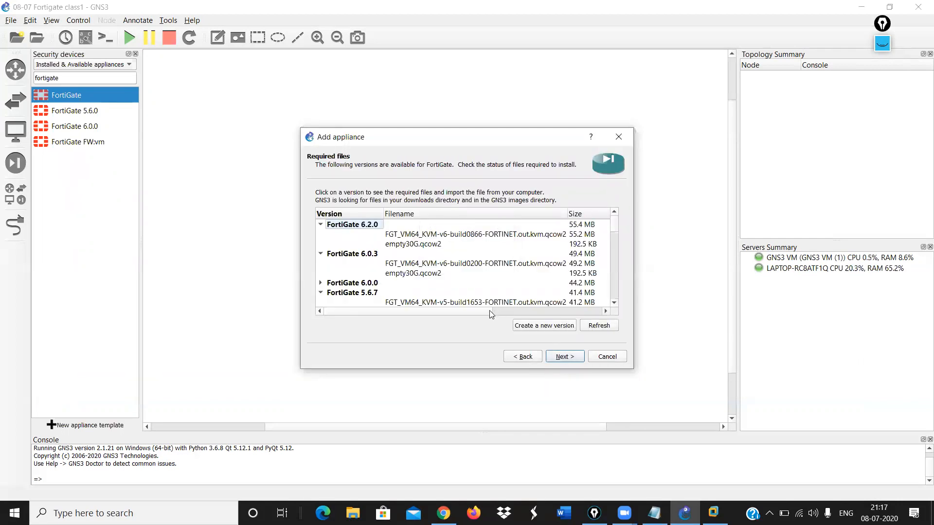
left_click(468, 305)
left_click_drag(467, 307, 492, 307)
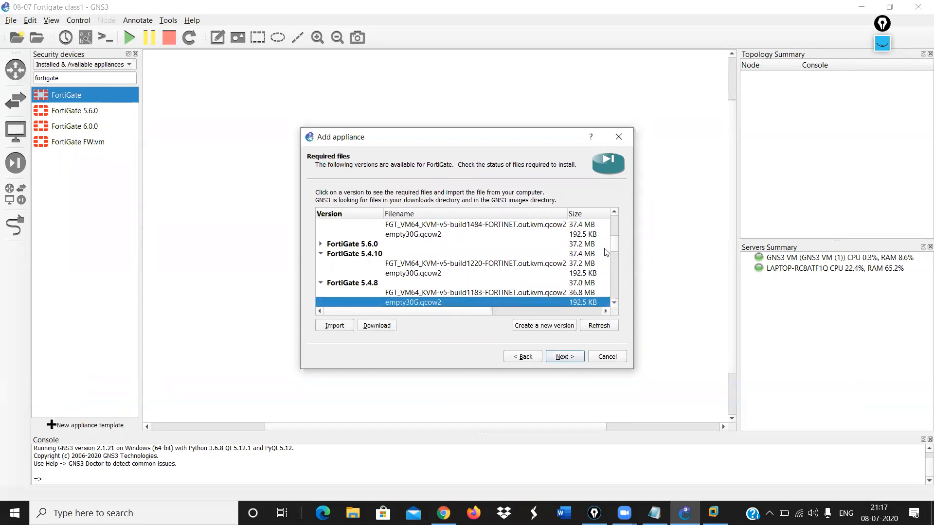
left_click_drag(612, 243, 614, 300)
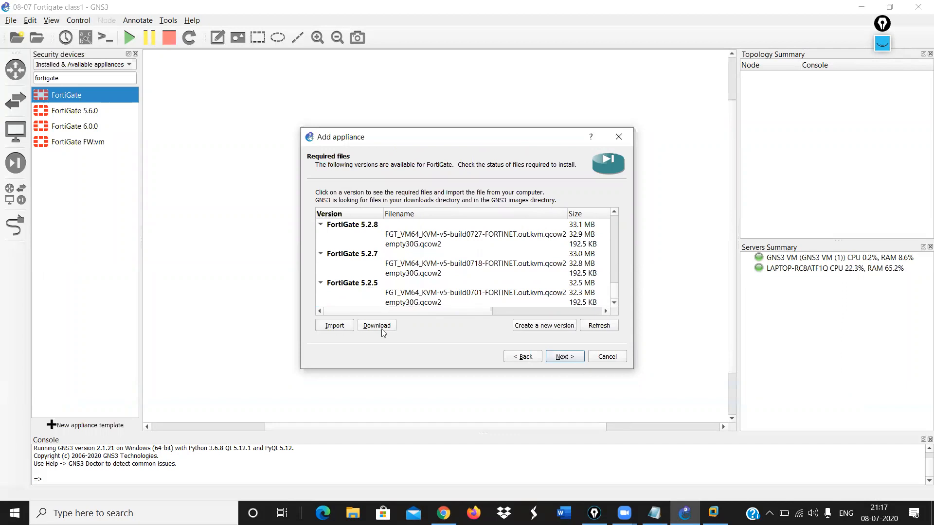
left_click(343, 326)
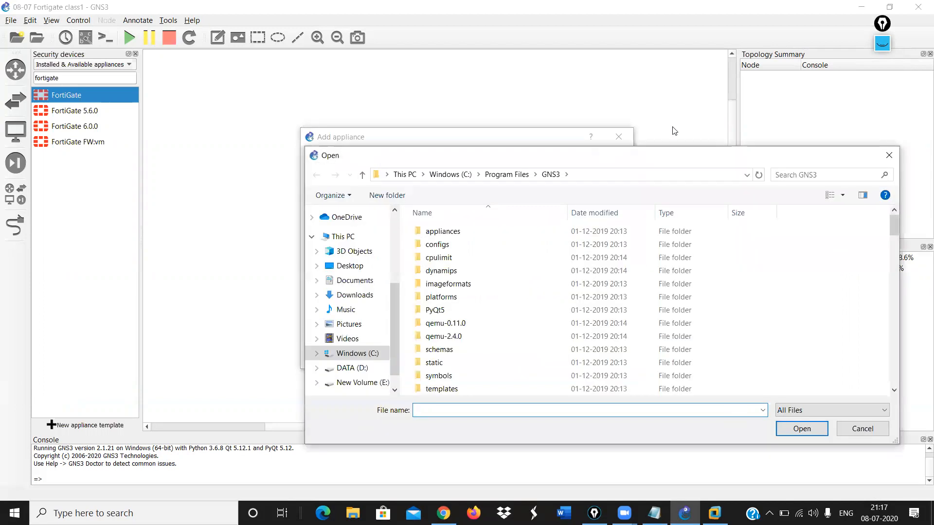
left_click(893, 150)
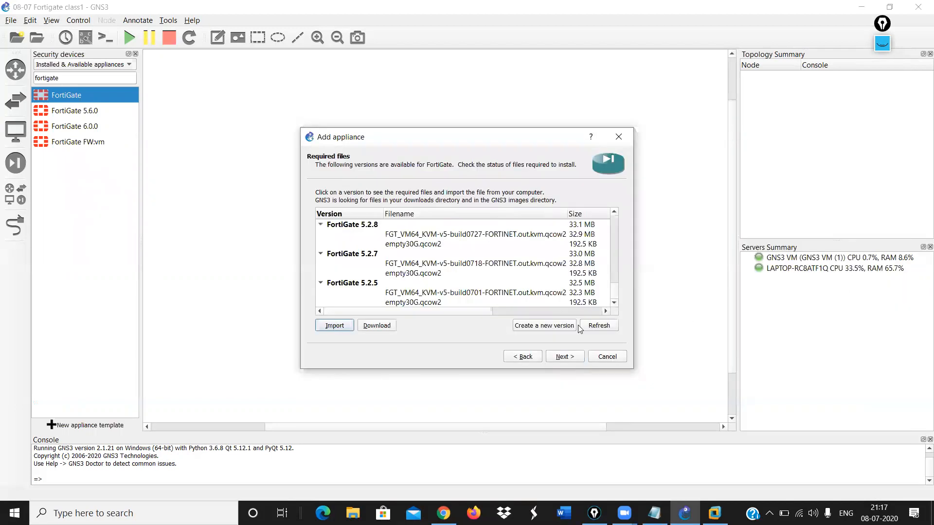
- Create a new version of the FortiGate appliance named Fortigate08
left_click(538, 326)
type("Fortig")
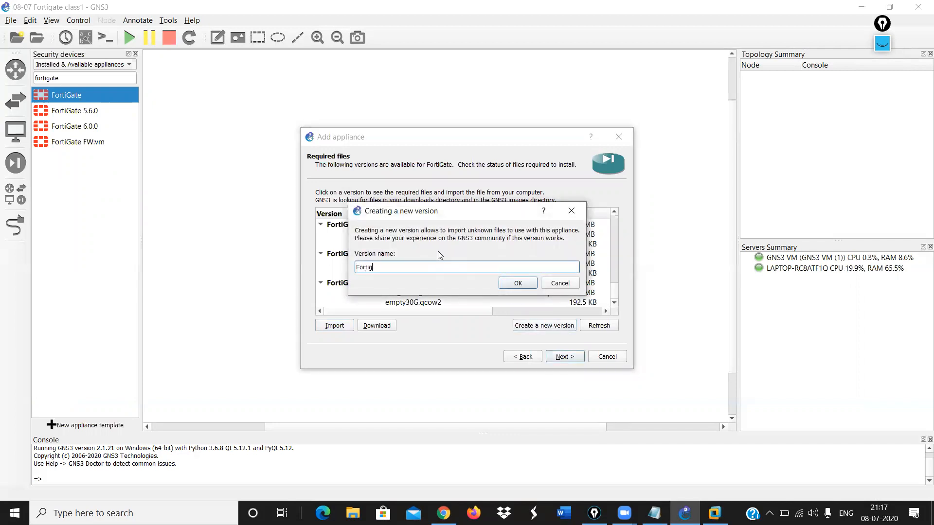
type("ate0")
type("7")
left_click(517, 283)
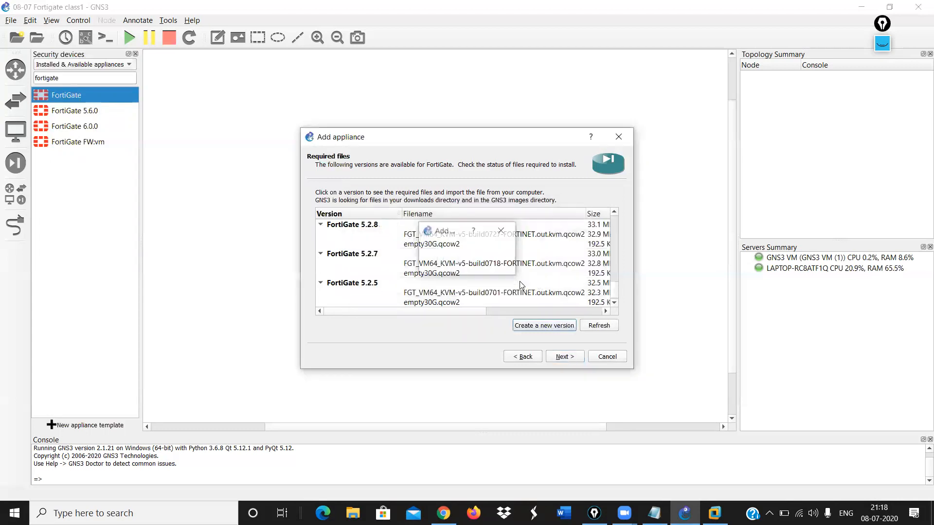
- Expand the Fortigate08 version in the required files and check the status of its image files
scroll(414, 265, "down", 1)
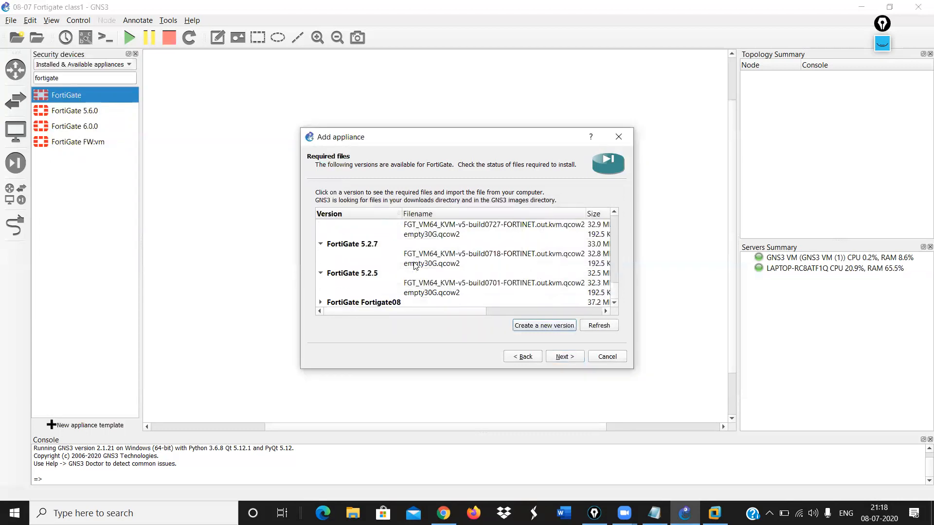
left_click(320, 302)
scroll(370, 302, "down", 1)
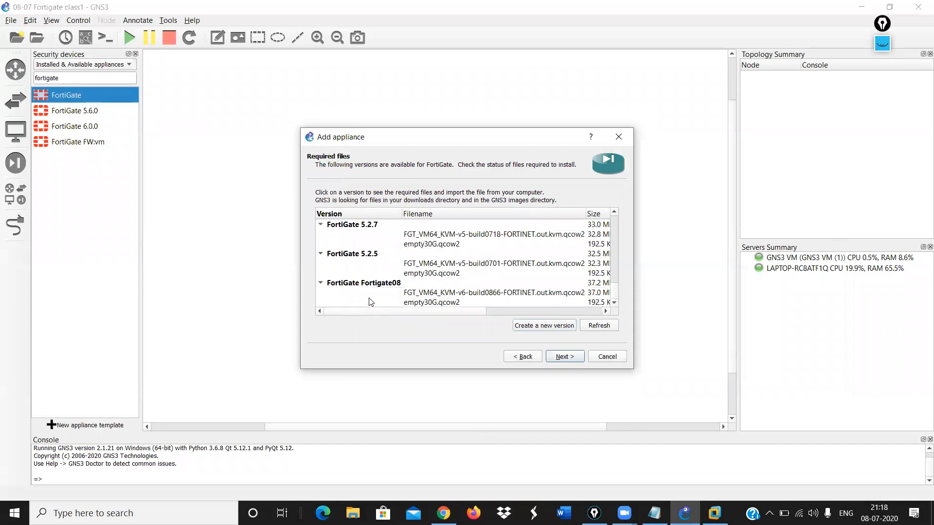
left_click_drag(392, 311, 421, 315)
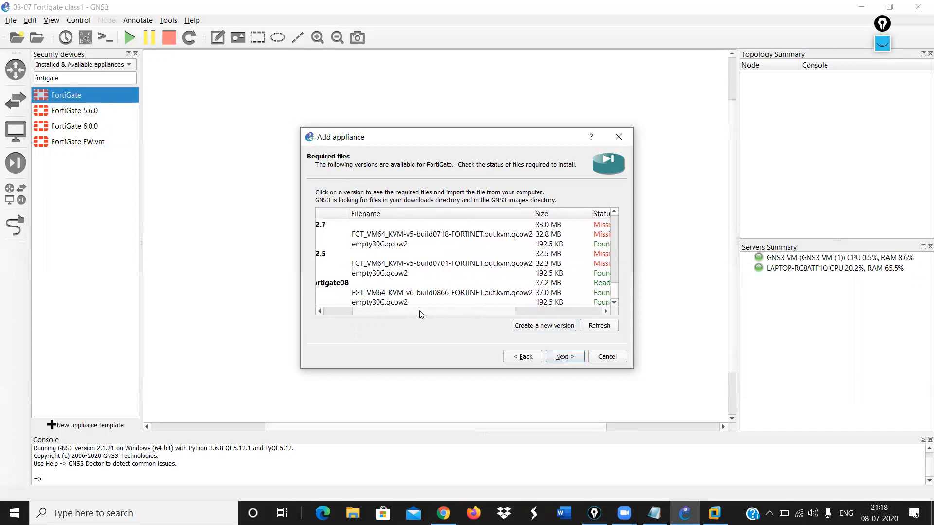
left_click(413, 294)
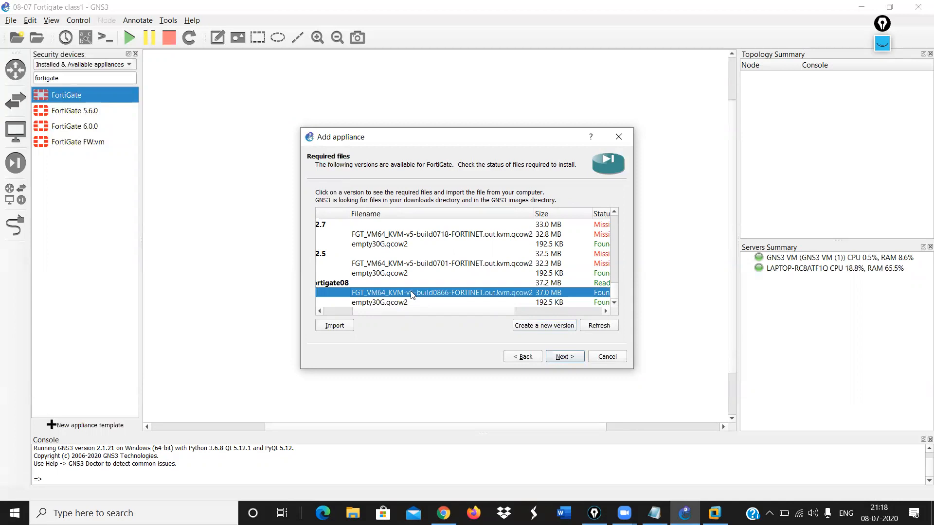
scroll(412, 294, "left", 3)
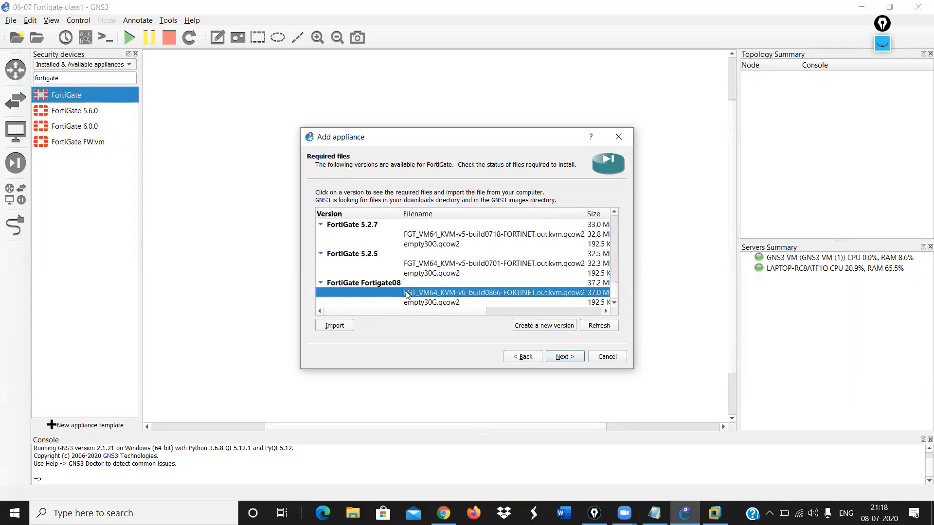
scroll(466, 295, "right", 3)
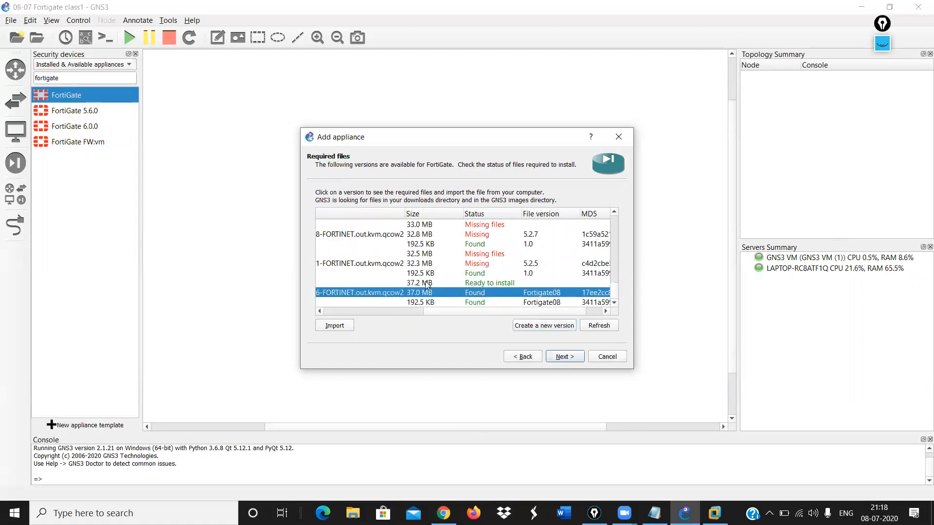
- Examine the required files of the FortiGate 6.2.0 version, including their file names and status
scroll(426, 284, "up", 3)
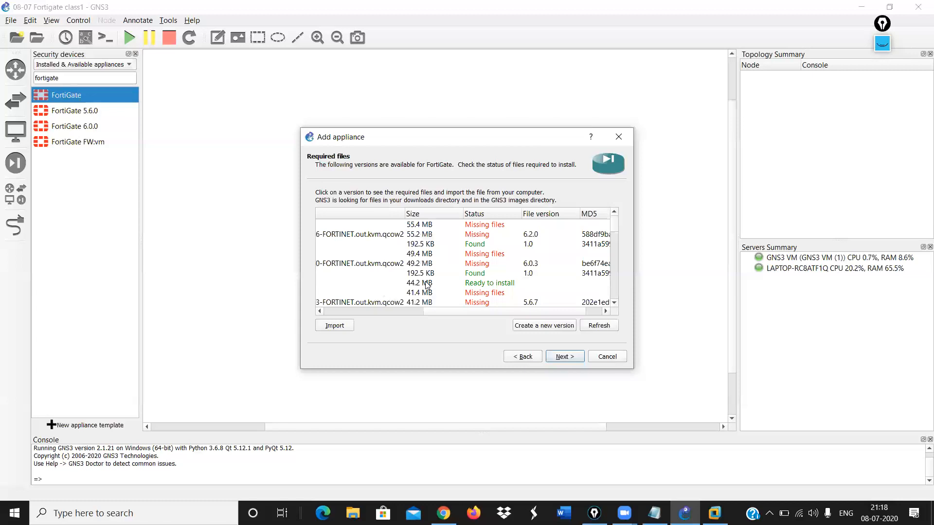
left_click(394, 252)
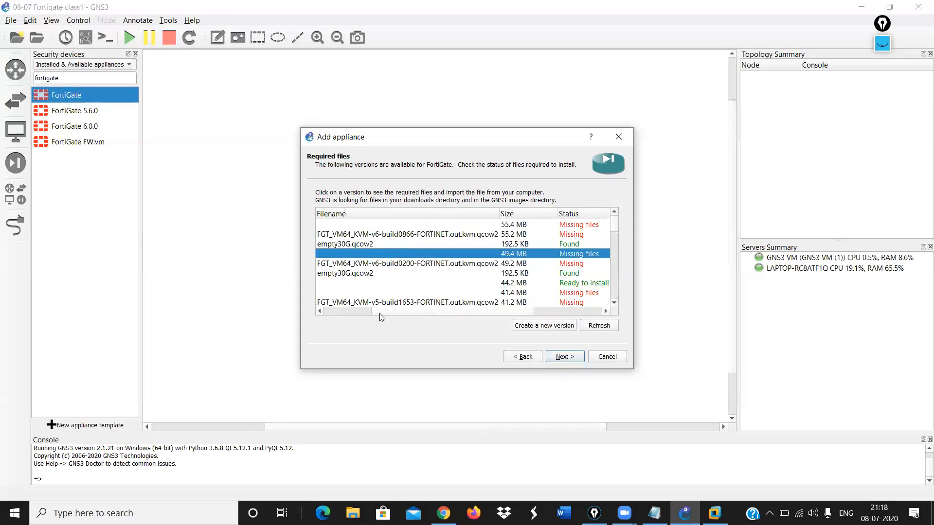
left_click_drag(380, 313, 325, 311)
left_click(351, 290)
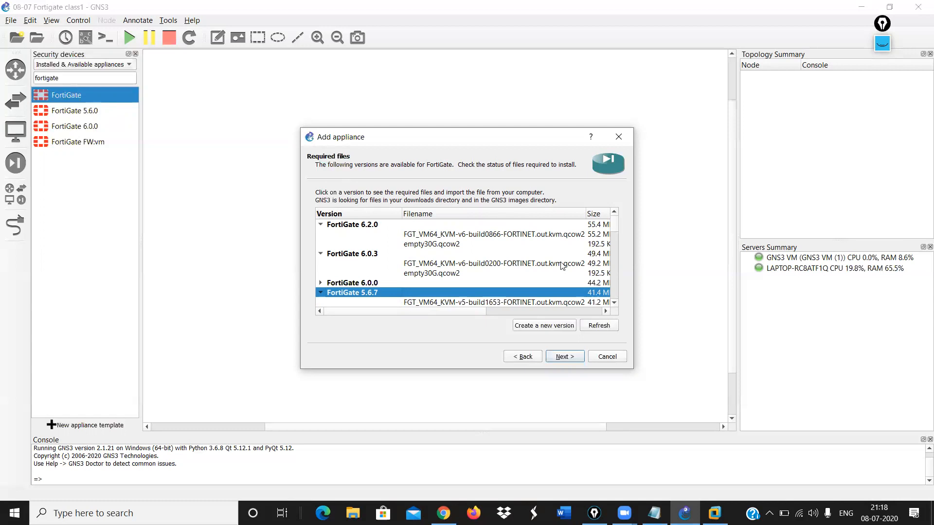
left_click(616, 266)
left_click(616, 266)
left_click(441, 235)
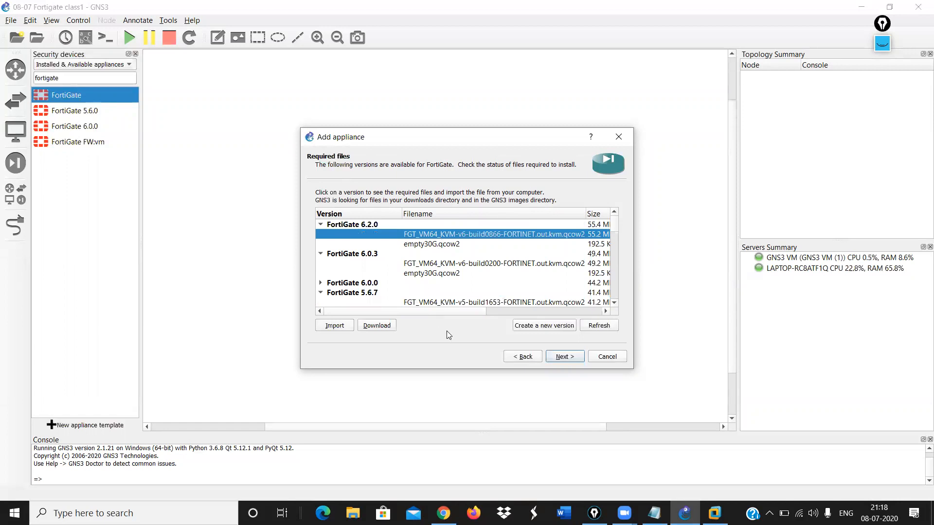
mouse_move(426, 311)
left_mouse_down()
mouse_move(524, 314)
mouse_move(435, 308)
left_mouse_up()
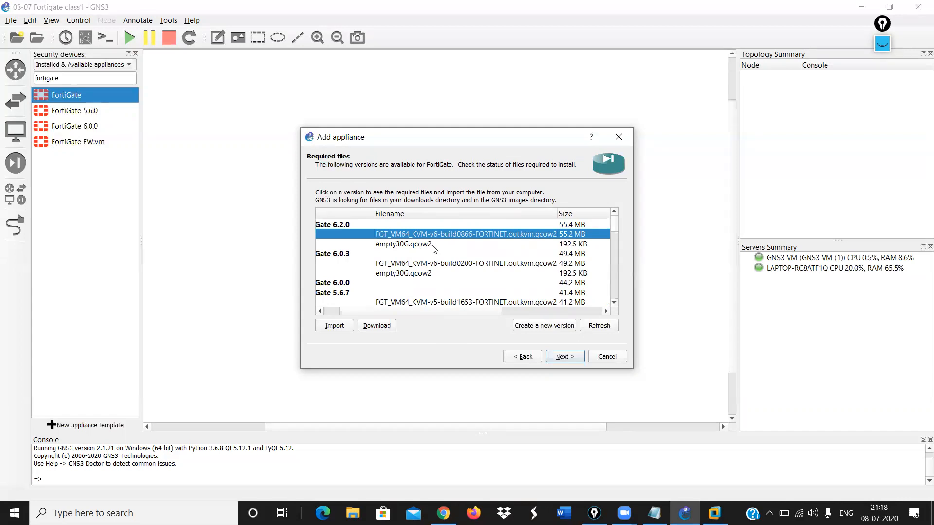
left_click(422, 247)
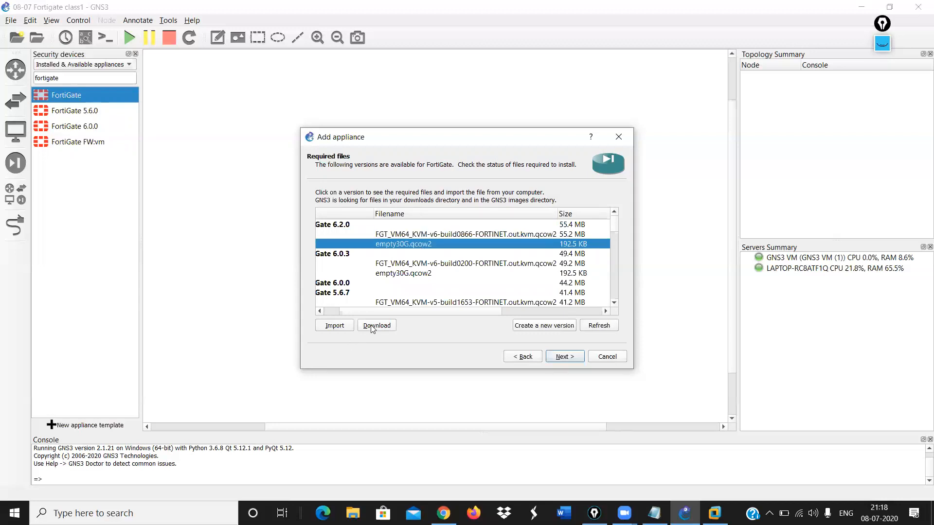
- Start importing the FGT_VM64_KVM-v6-build0866 image for FortiGate 6.2.0 and browse to the asg\Fortigate_Material folder on drive D
left_click(390, 236)
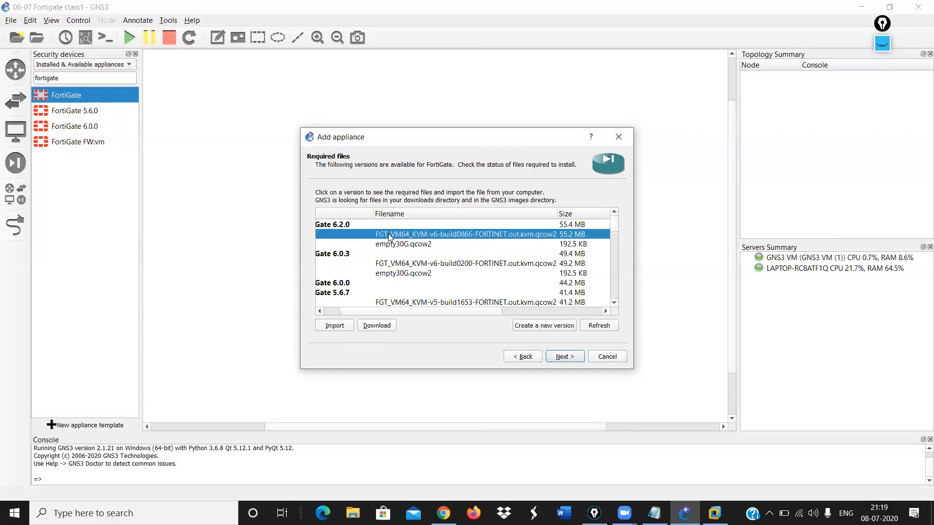
left_click(342, 331)
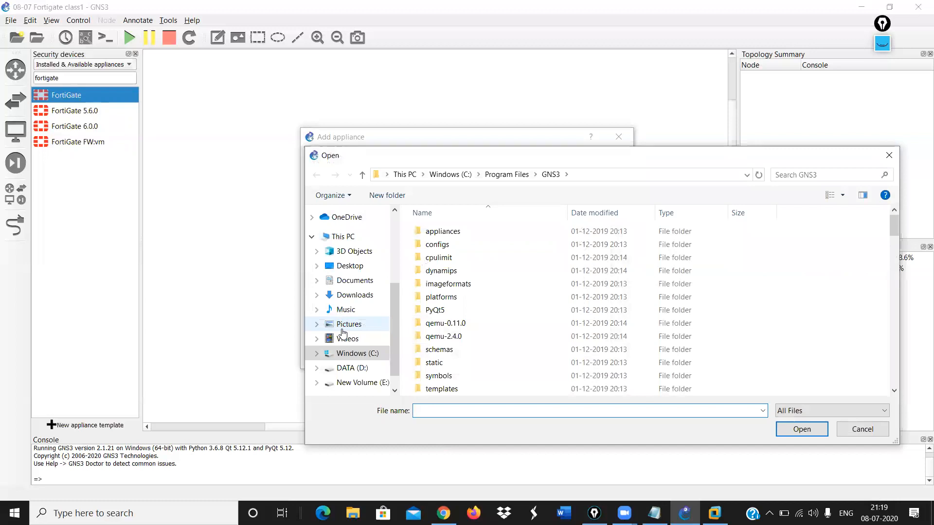
left_click(367, 384)
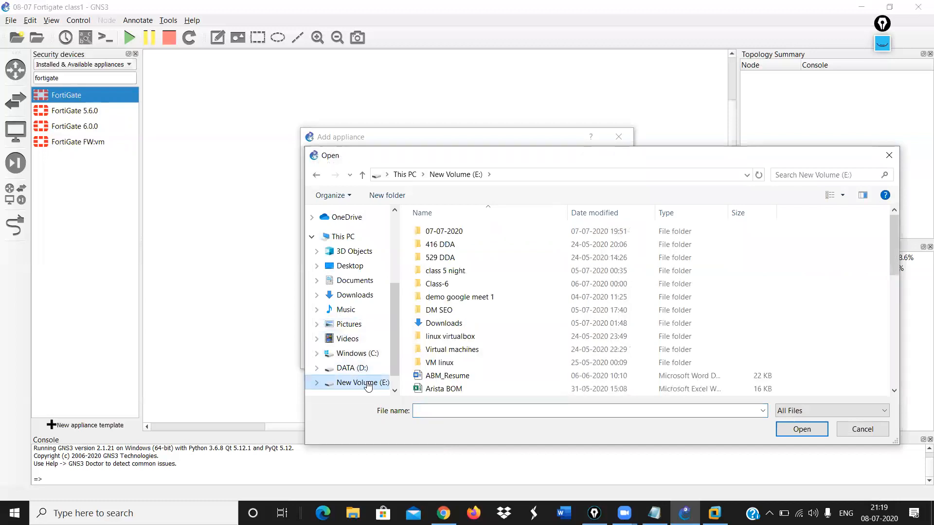
left_click(344, 369)
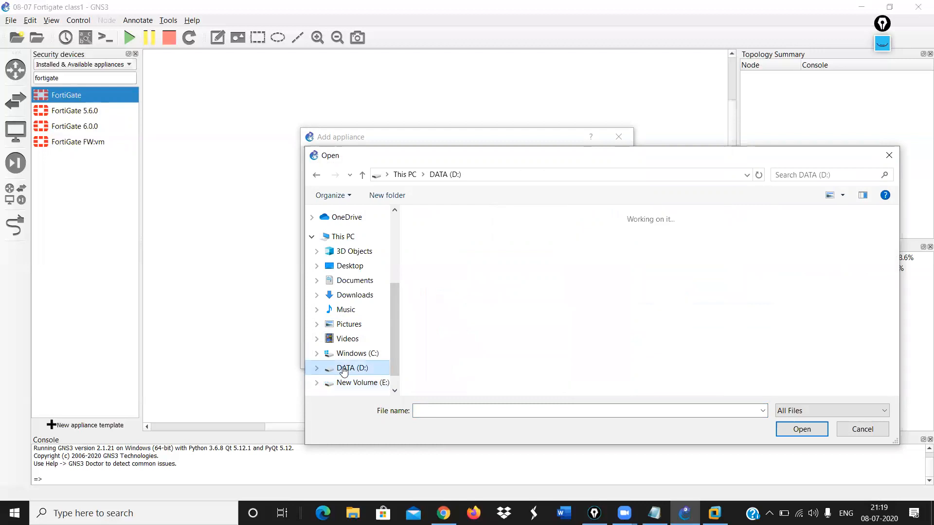
double_click(573, 249)
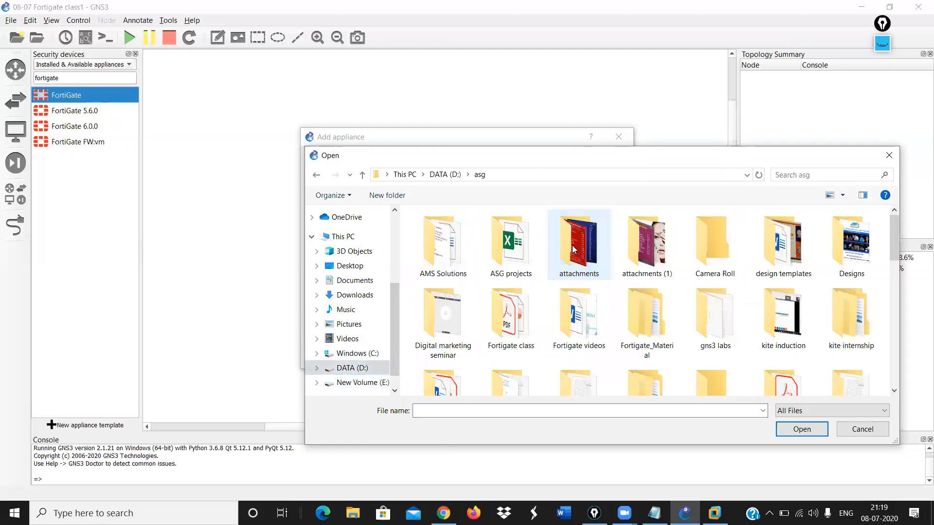
left_click(573, 249)
key("f")
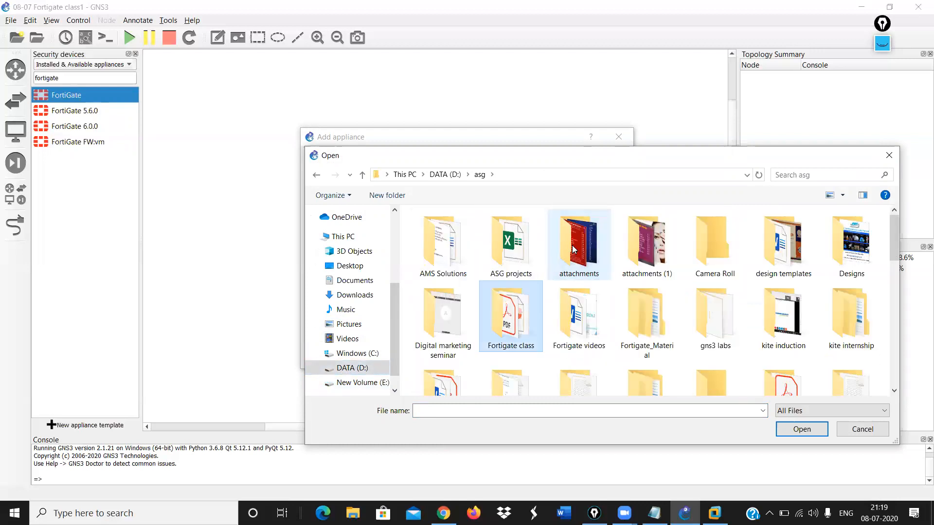
key("f")
key("f")
key("Return")
key("f")
key("f")
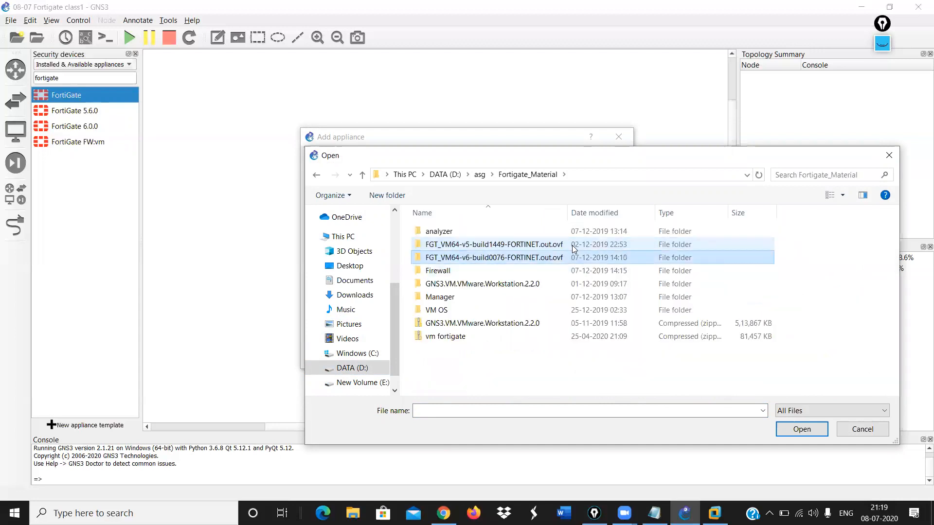
- Open the Version 6 firmware folder inside Firewall and select the FGT_VM64_KVM-v6-build0076-FORTINET.out.kvm folder
double_click(573, 249)
key("BackSpace")
key("Down")
key("Down")
key("Down")
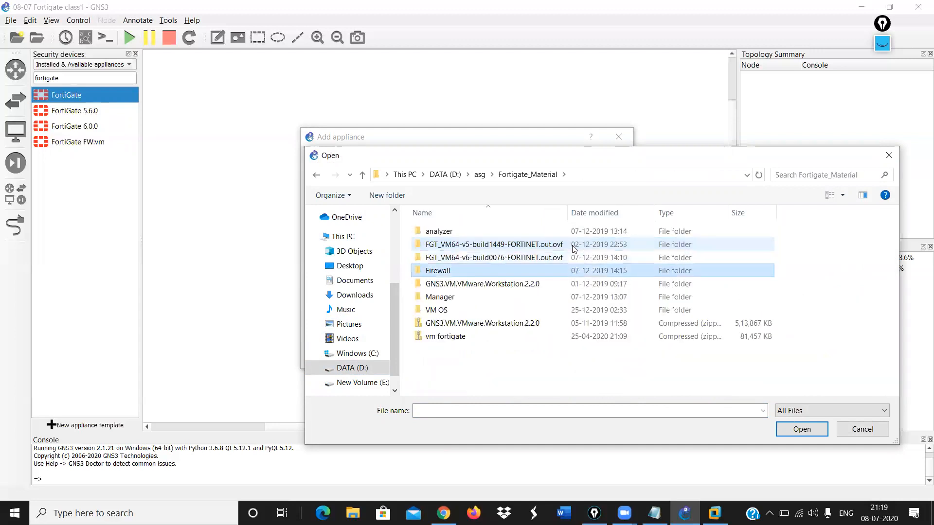
key("Up")
key("Return")
key("Down")
key("Down")
key("Down")
key("Down")
key("Up")
key("Up")
key("Return")
key("Down")
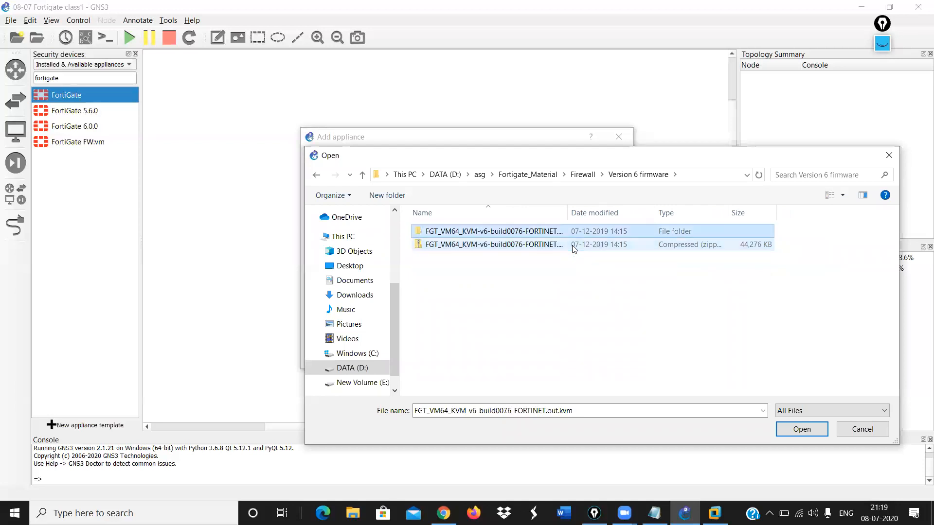
- Import fortios.qcow2 from the build0076 folder and accept the file despite its MD5 mismatch
key("Return")
key("Down")
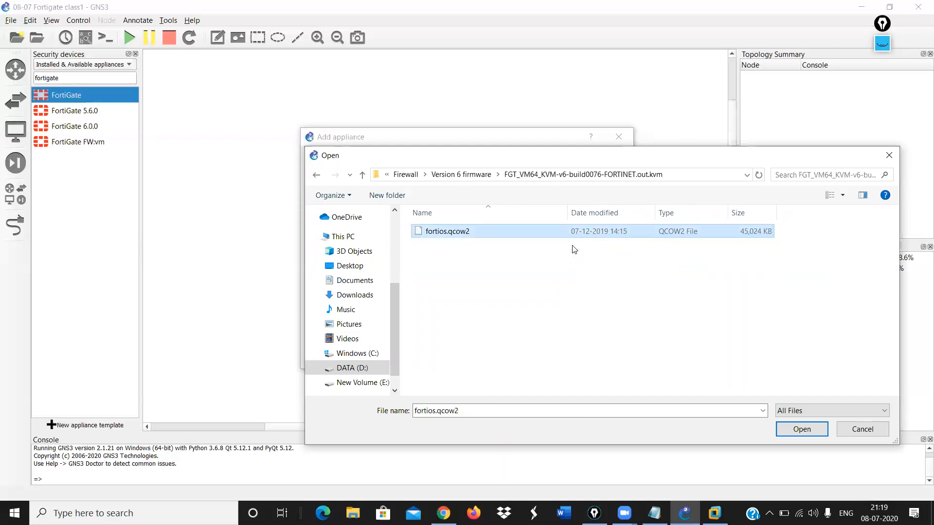
key("Return")
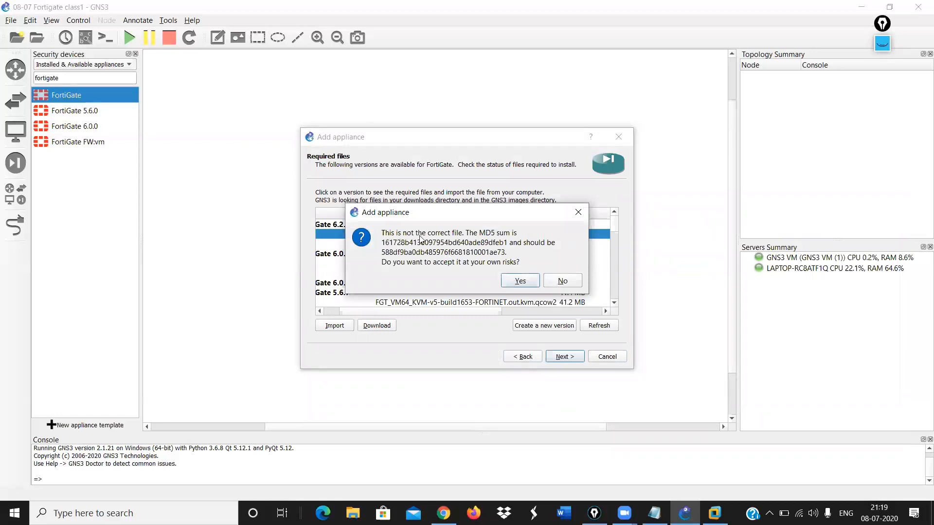
left_click(519, 280)
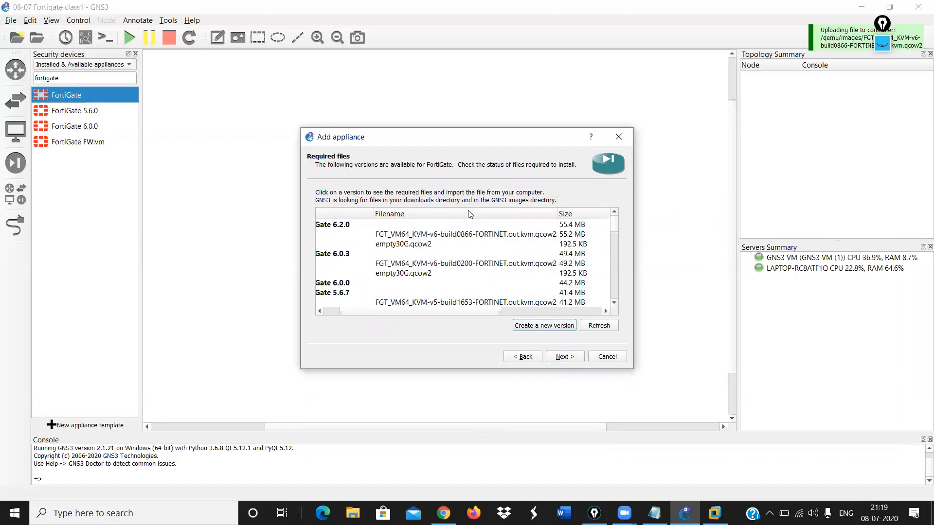
- Install the Fortigate08 version of the FortiGate appliance with the qemu binary /usr/bin/qemu-system-x86_64 (v2.5.0)
left_click_drag(389, 306, 462, 315)
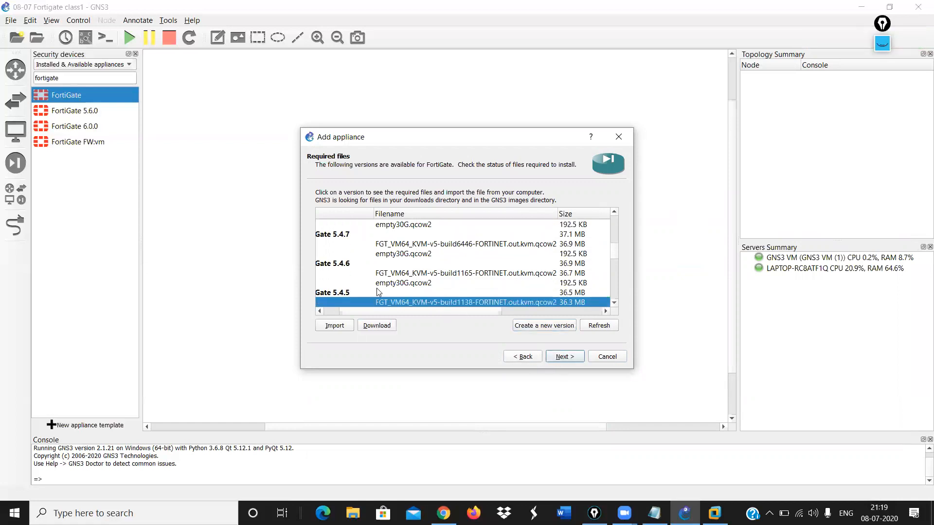
scroll(376, 288, "down", 5)
left_click(360, 303)
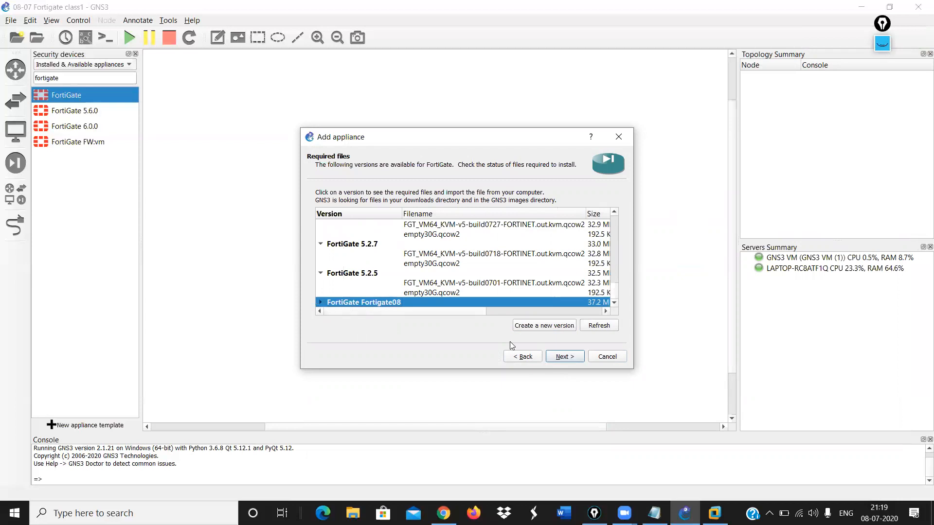
left_click(559, 358)
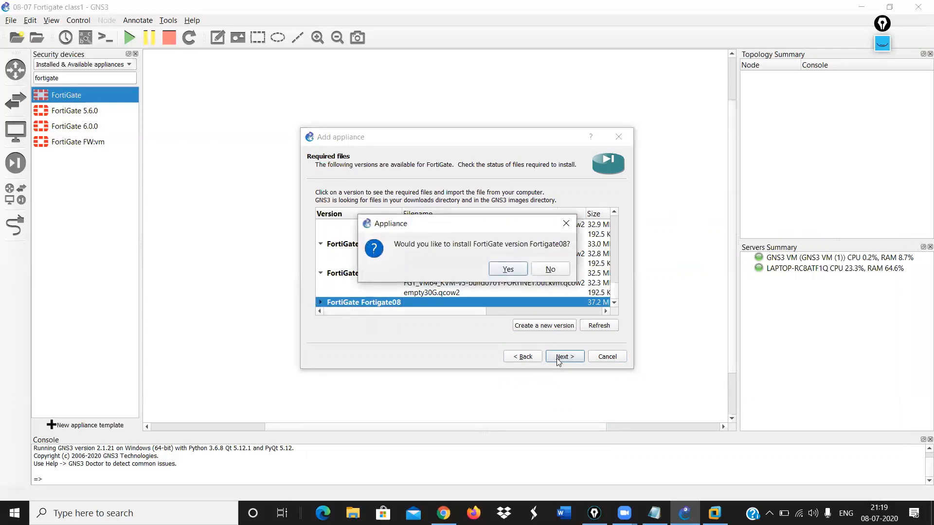
left_click(510, 271)
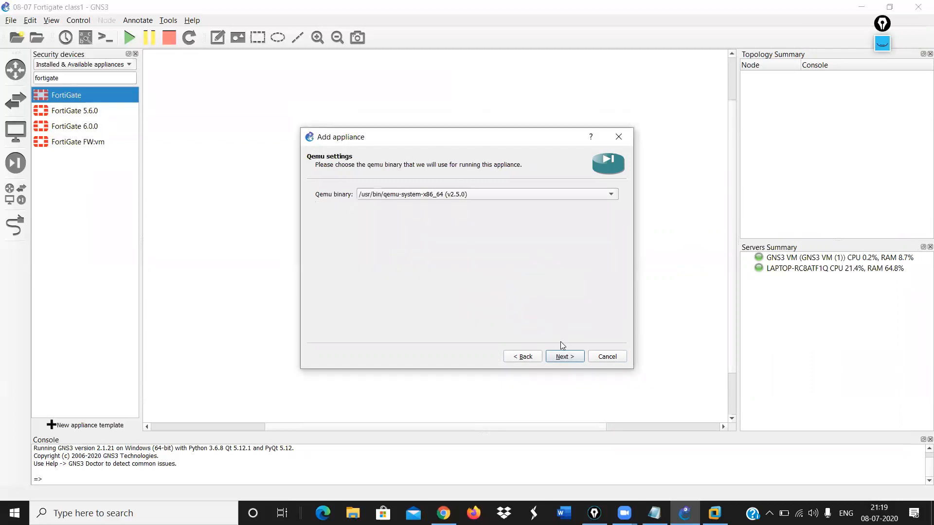
left_click(563, 357)
left_click(563, 358)
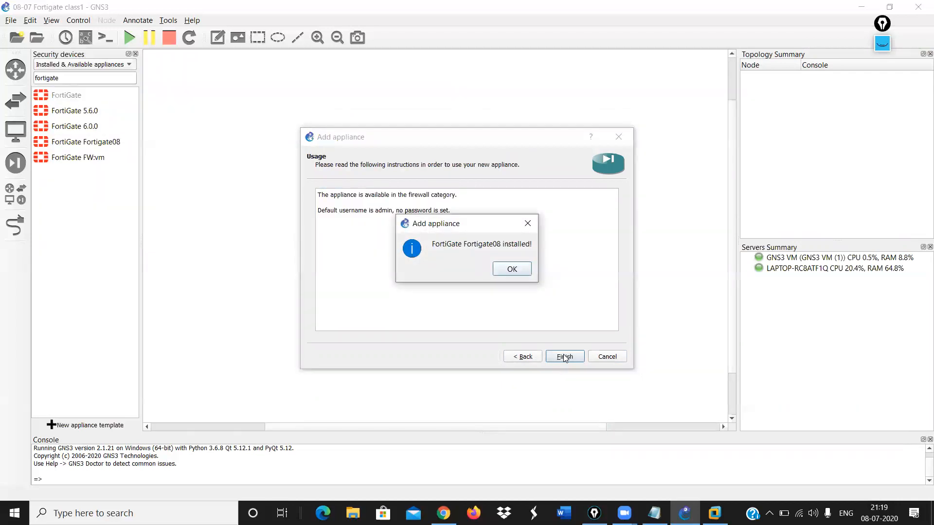
- Acknowledge the finished appliance installation and delete the FortiGate Fortigate08 template from the security devices
left_click(525, 269)
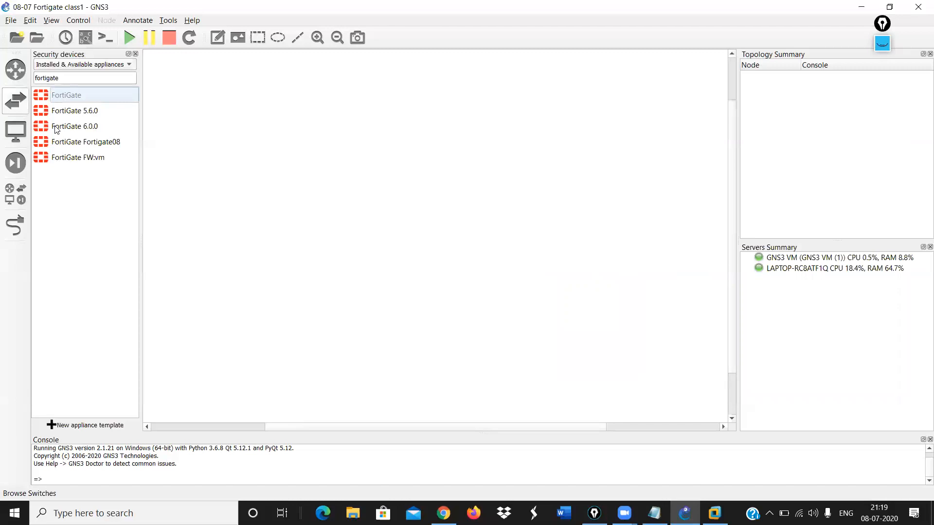
left_click(106, 147)
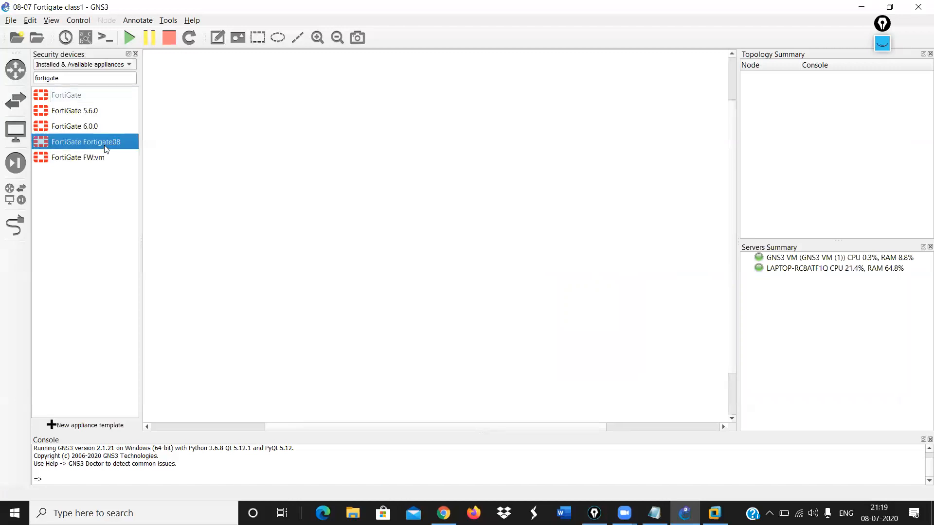
right_click(104, 145)
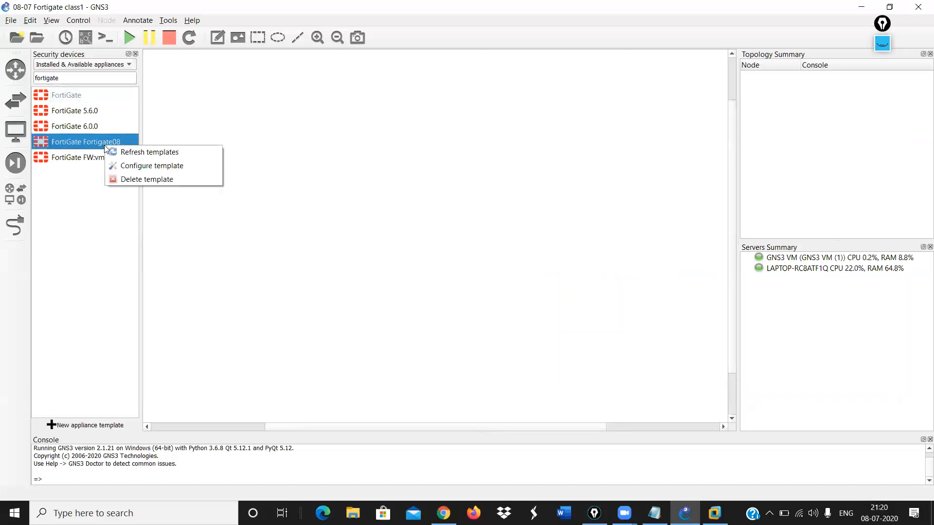
left_click(133, 179)
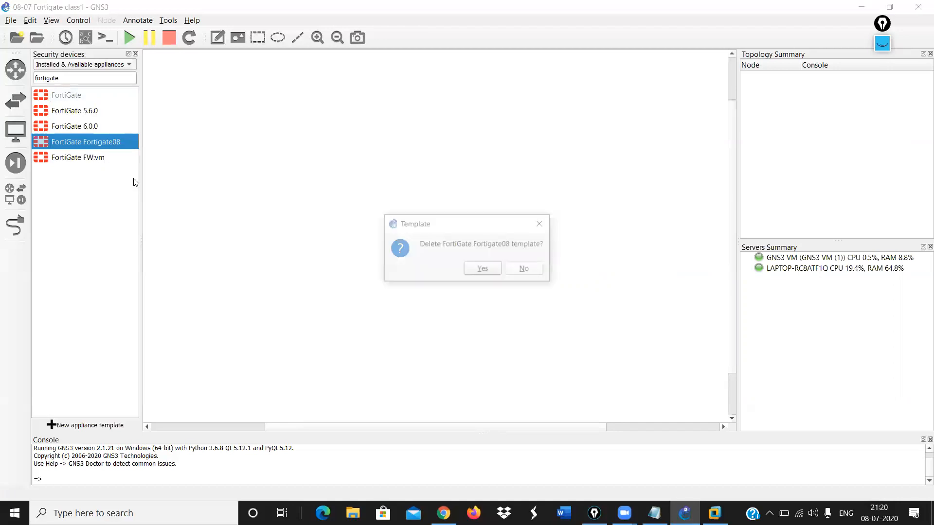
left_click(483, 270)
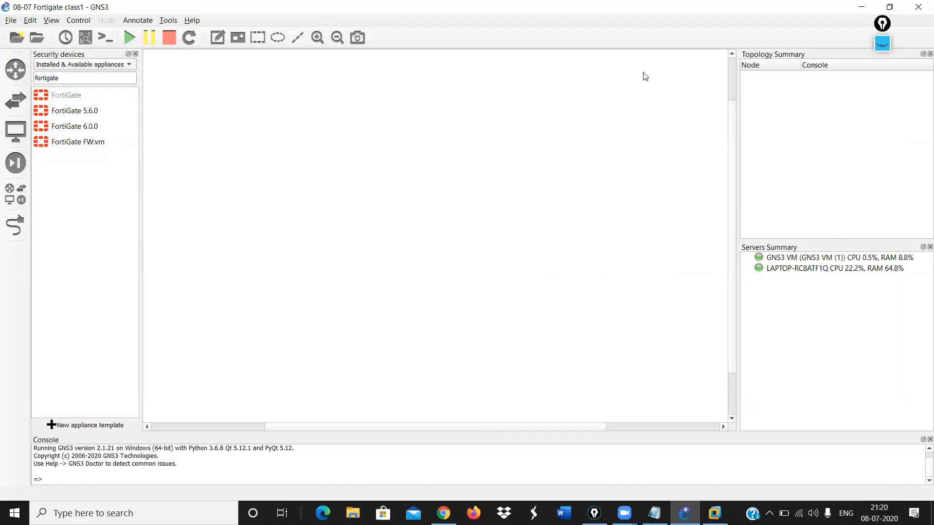
- Handwrite "15-Days" in red with the screen annotation pen over the empty workspace and circle it
left_click(881, 45)
left_click(882, 73)
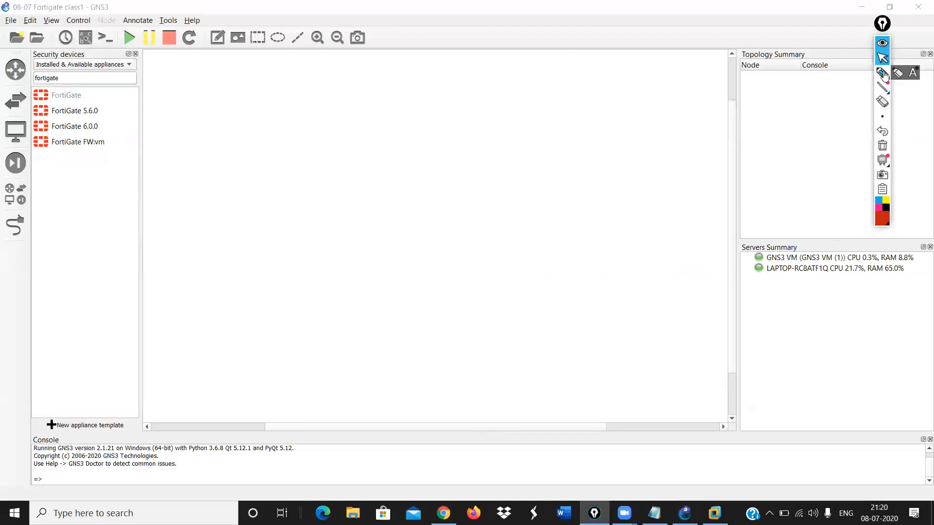
mouse_move(373, 99)
left_mouse_down()
mouse_move(376, 115)
mouse_move(448, 100)
left_mouse_up()
mouse_move(389, 77)
left_mouse_down()
mouse_move(432, 136)
mouse_move(379, 77)
left_mouse_up()
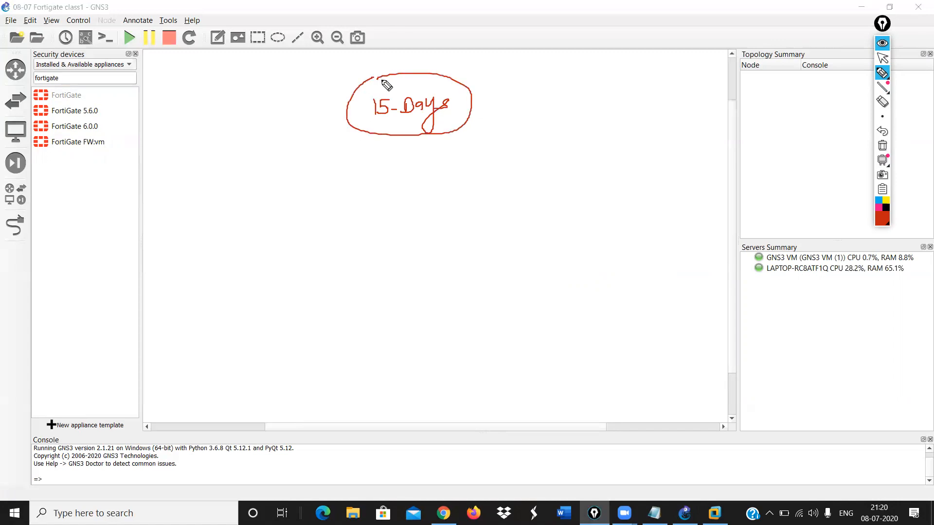
left_click(881, 58)
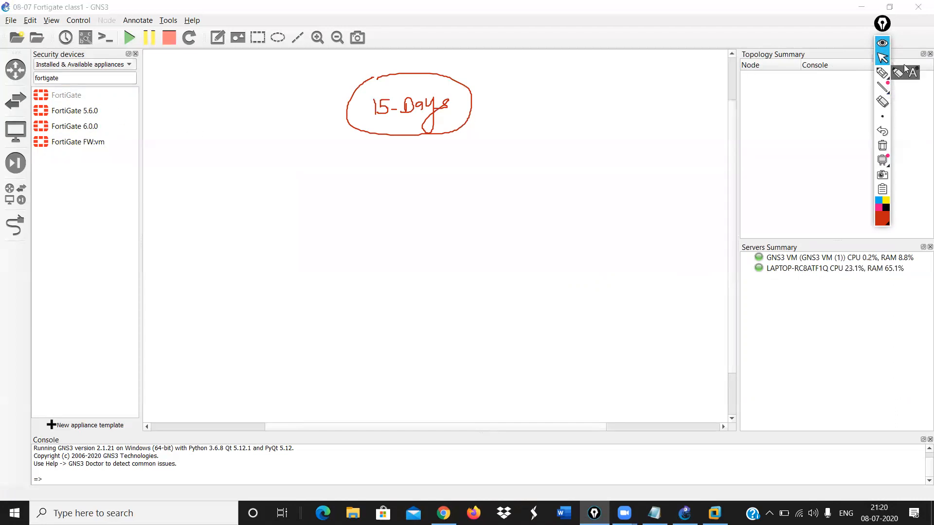
- Erase the circled red handwriting from the workspace and return to the normal pointer
left_click(882, 103)
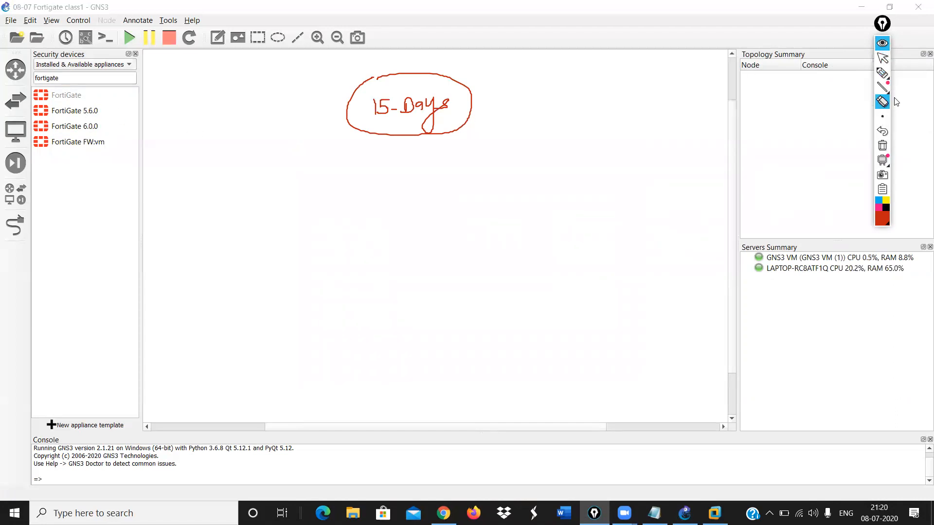
mouse_move(380, 111)
left_mouse_down()
mouse_move(438, 100)
mouse_move(393, 109)
mouse_move(384, 77)
left_mouse_up()
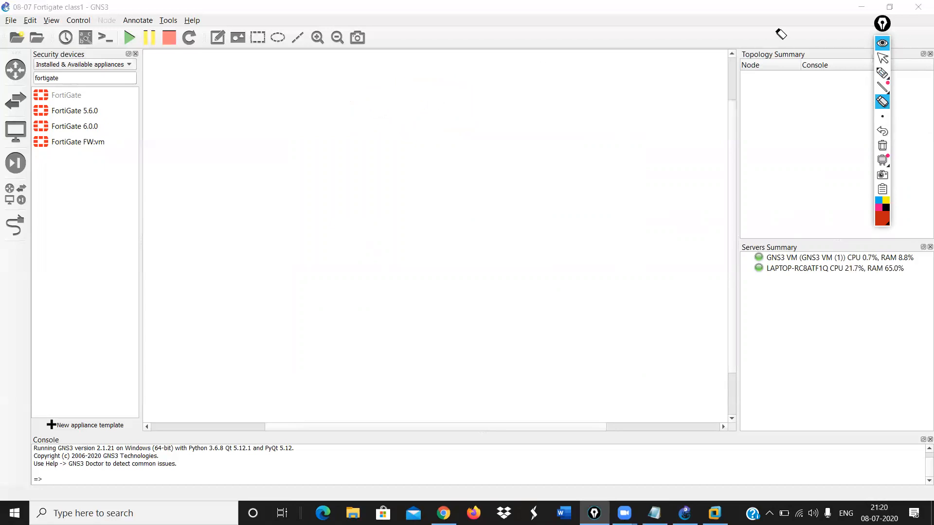
left_click(880, 58)
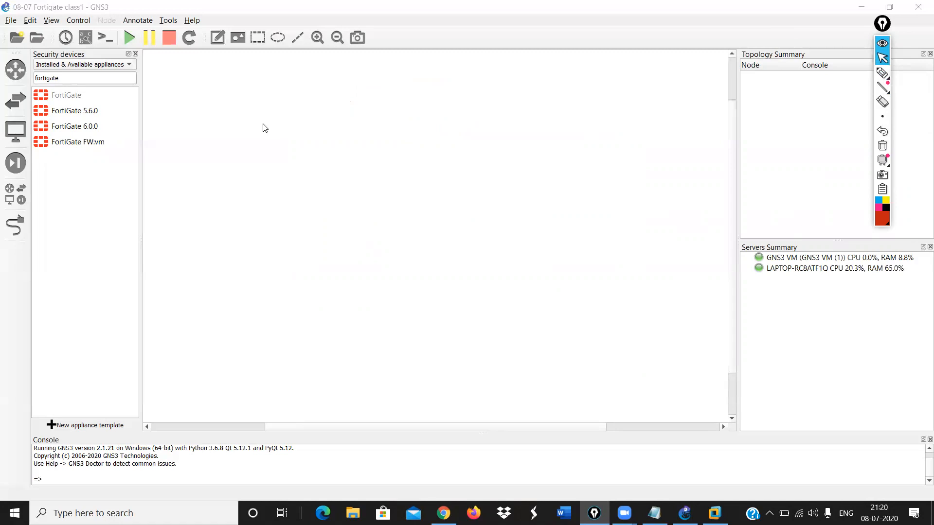
- Open the template configuration of FortiGate 5.6.0 and show its HDD settings
left_click(87, 131)
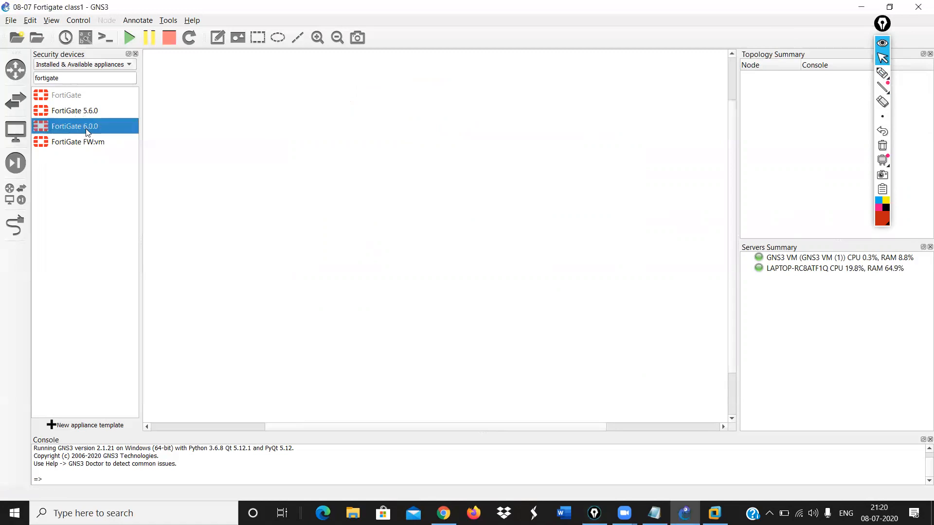
left_click(86, 113)
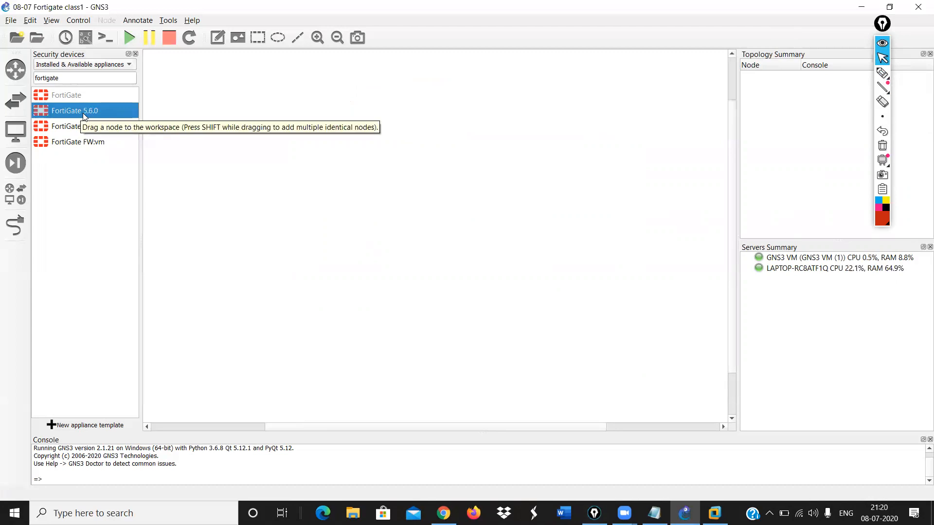
right_click(85, 116)
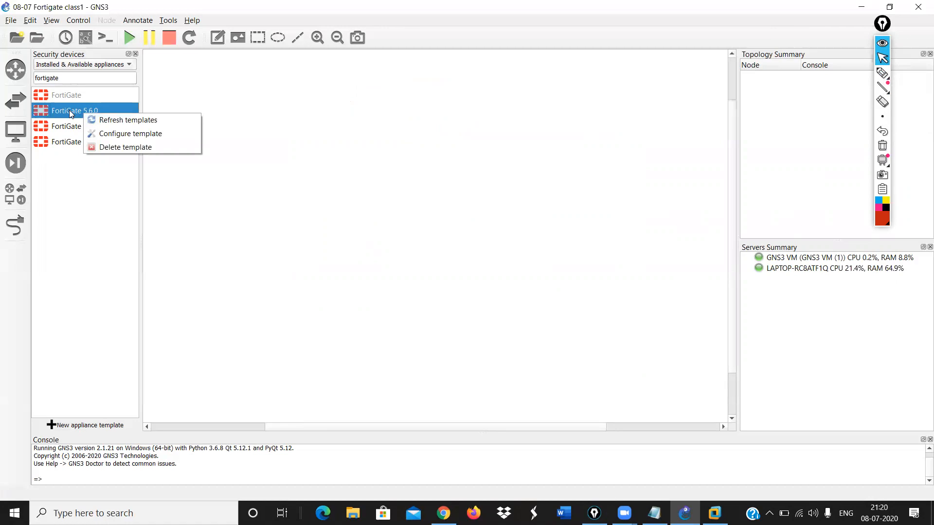
left_click(117, 134)
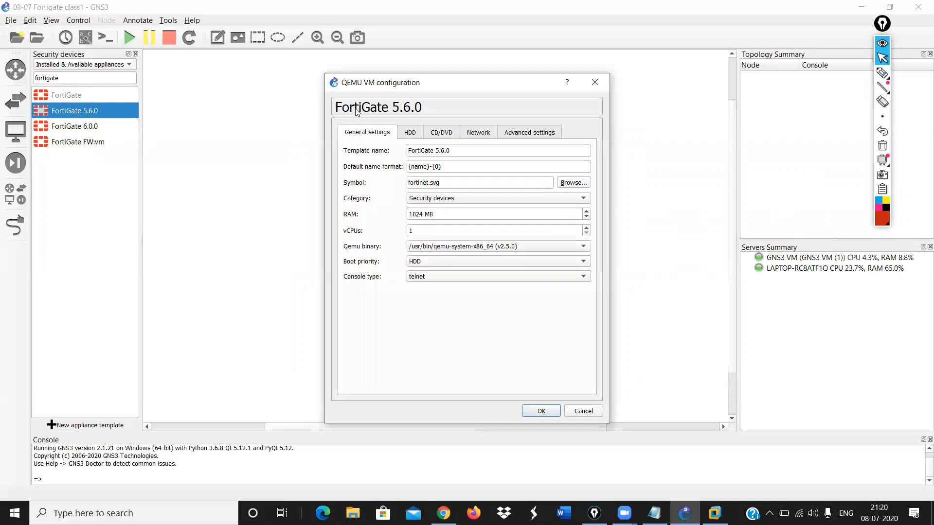
left_click(410, 132)
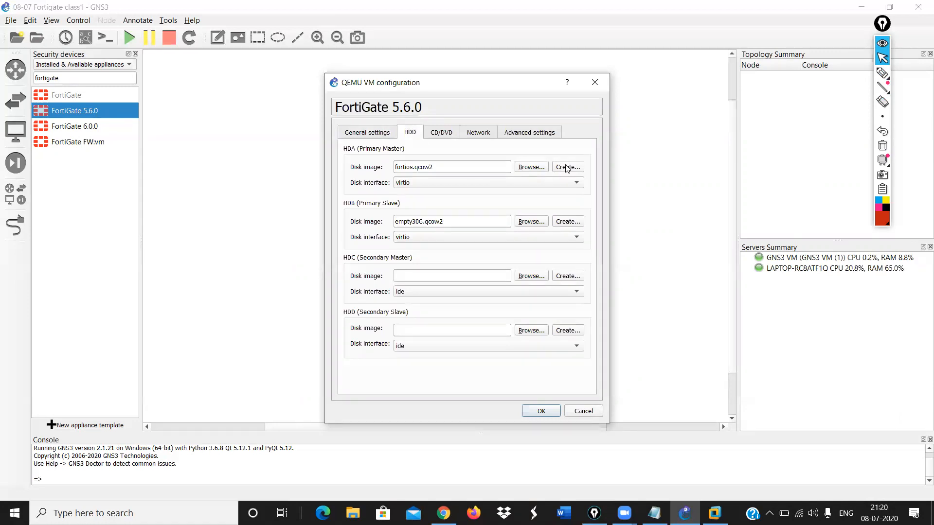
- Start choosing a disk image for HDA (Primary Master) and browse to the asg\Fortigate_Material folder on drive D
left_click(527, 168)
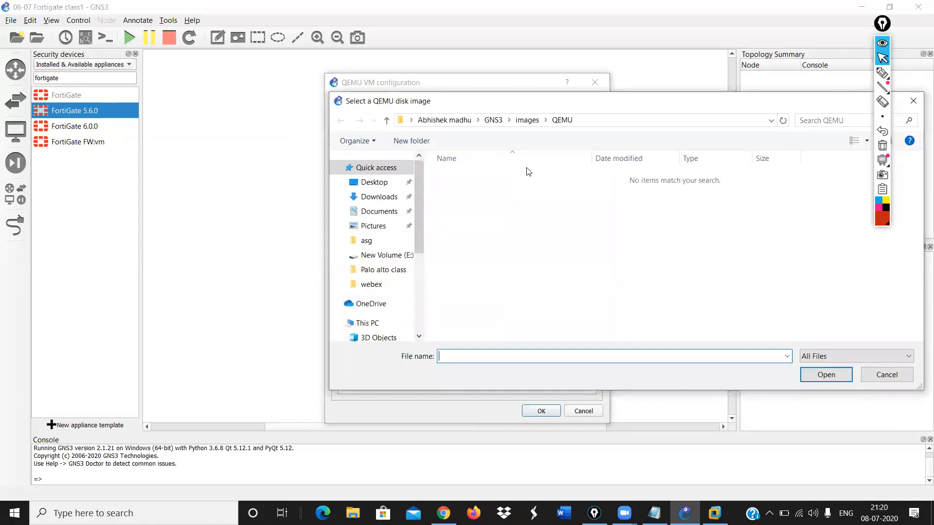
scroll(383, 284, "down", 4)
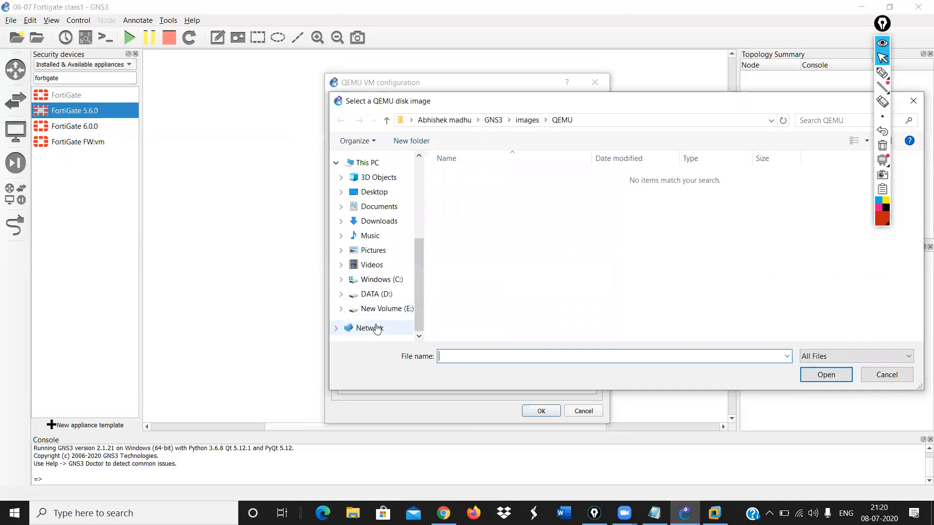
left_click(380, 311)
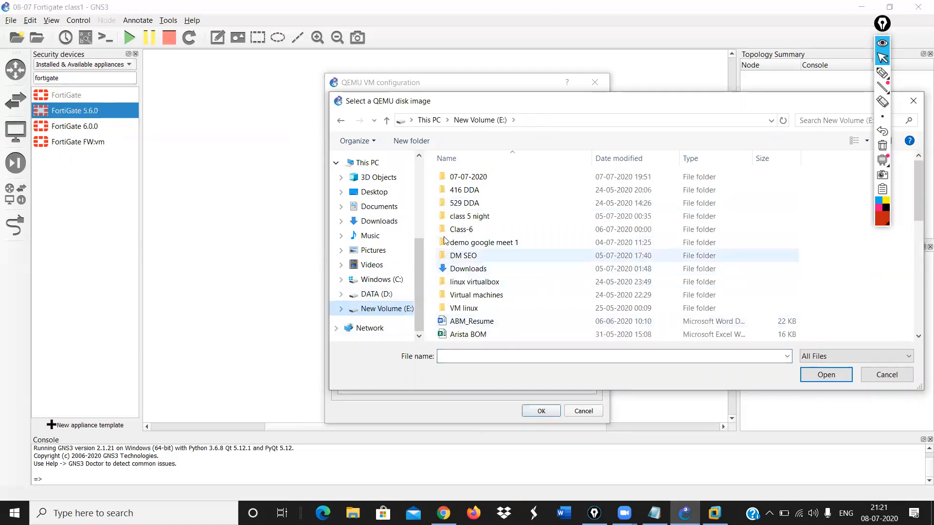
scroll(473, 197, "down", 5)
scroll(473, 192, "up", 5)
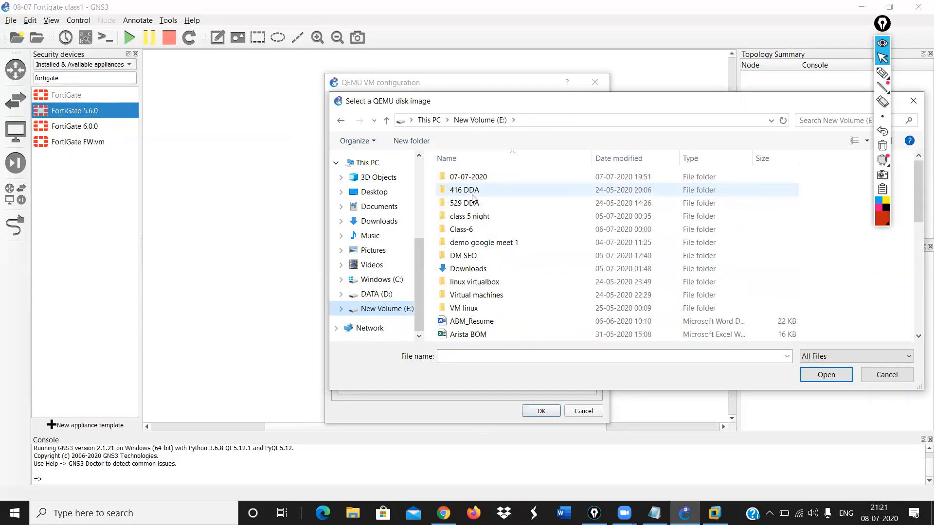
left_click(377, 295)
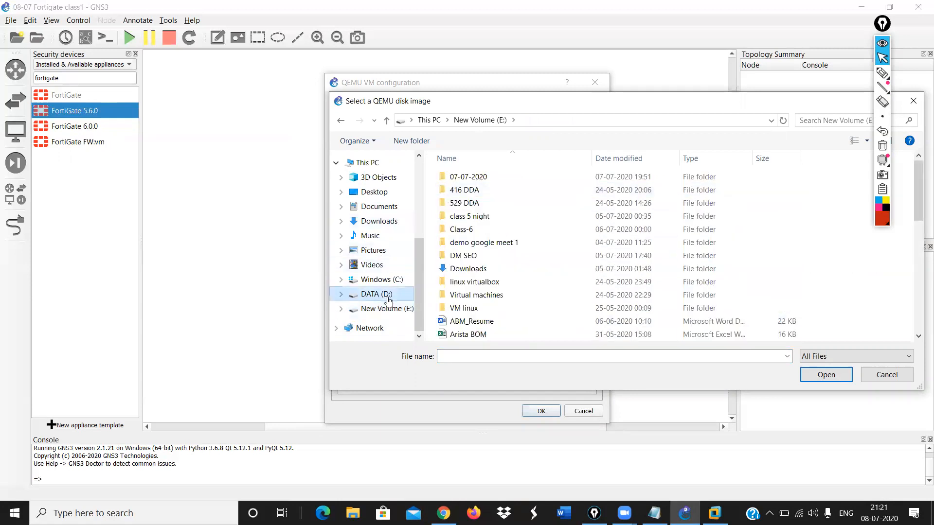
double_click(603, 192)
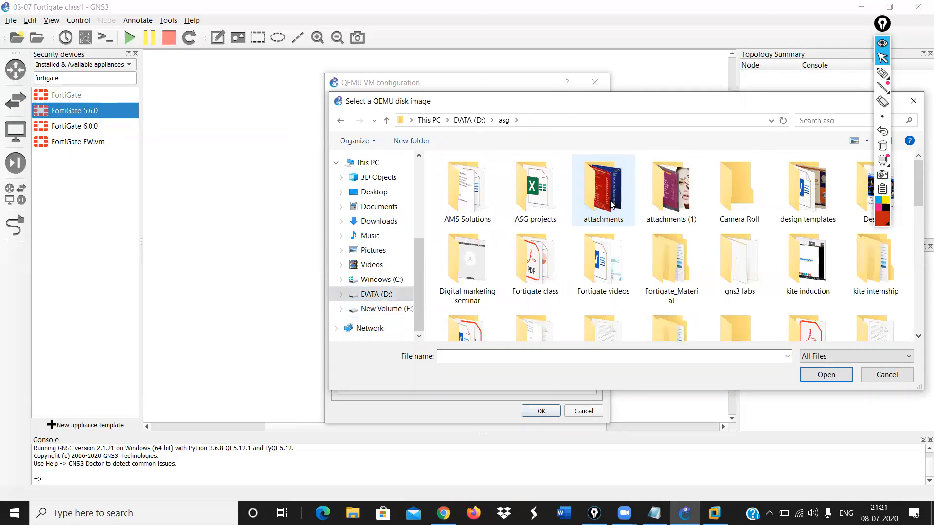
double_click(654, 255)
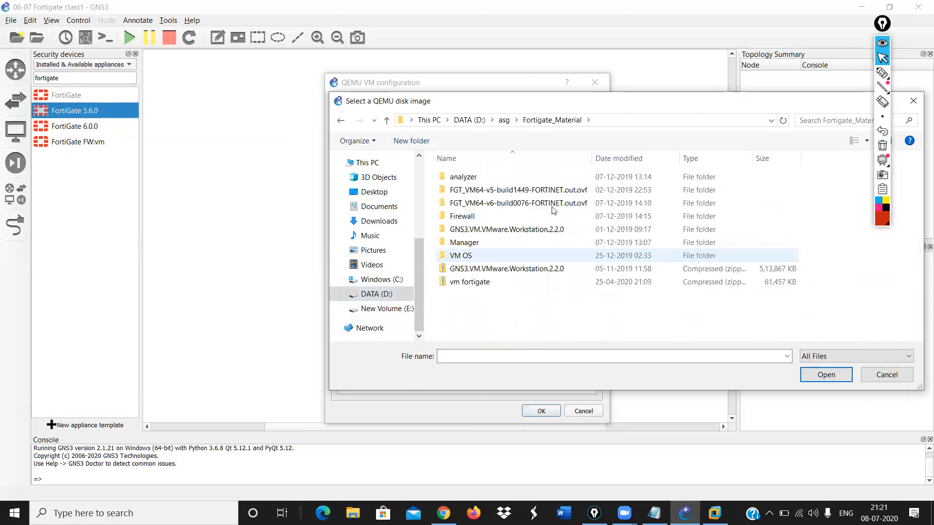
- Set the HDA disk image to fortios.qcow2 from Firewall\Version 6 firmware\FGT_VM64_KVM-v6-build0076-FORTINET.out.kvm and save the template configuration
double_click(477, 204)
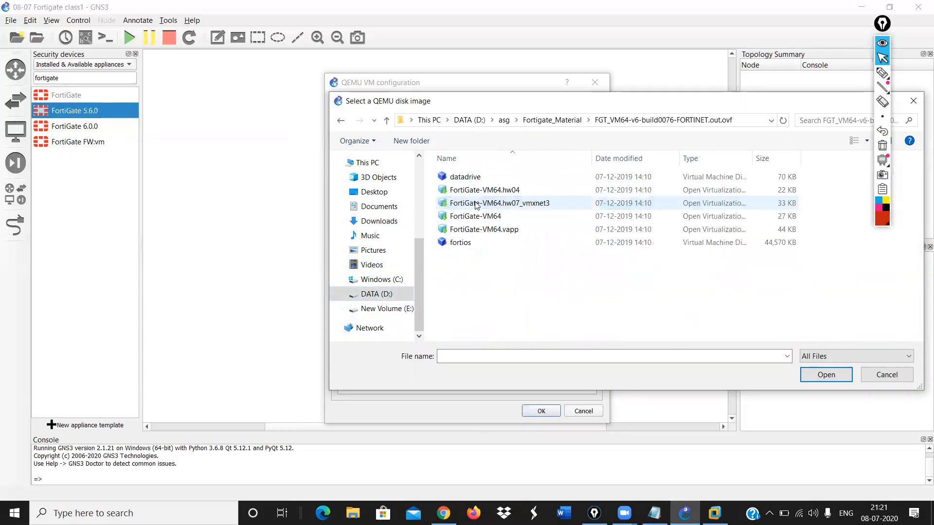
key("BackSpace")
key("Down")
key("Return")
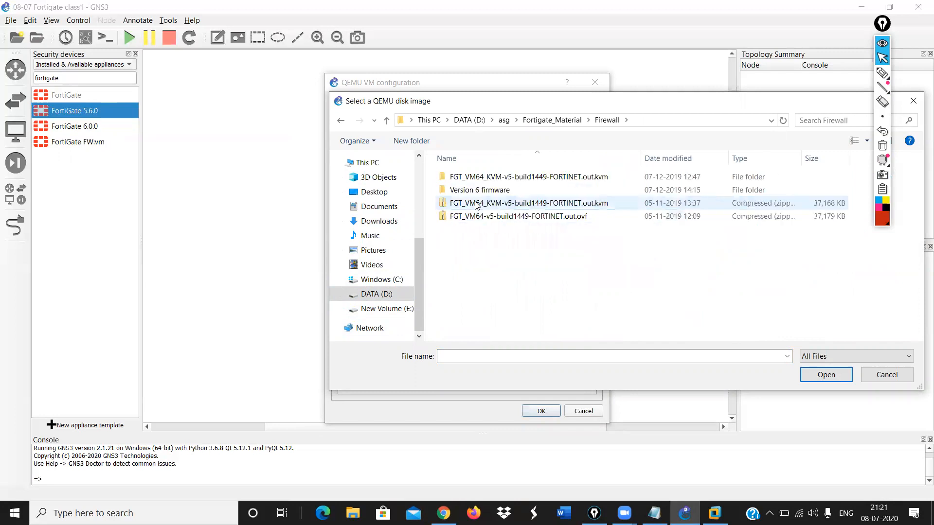
key("Down")
key("Return")
key("Down")
key("Up")
key("Return")
key("Down")
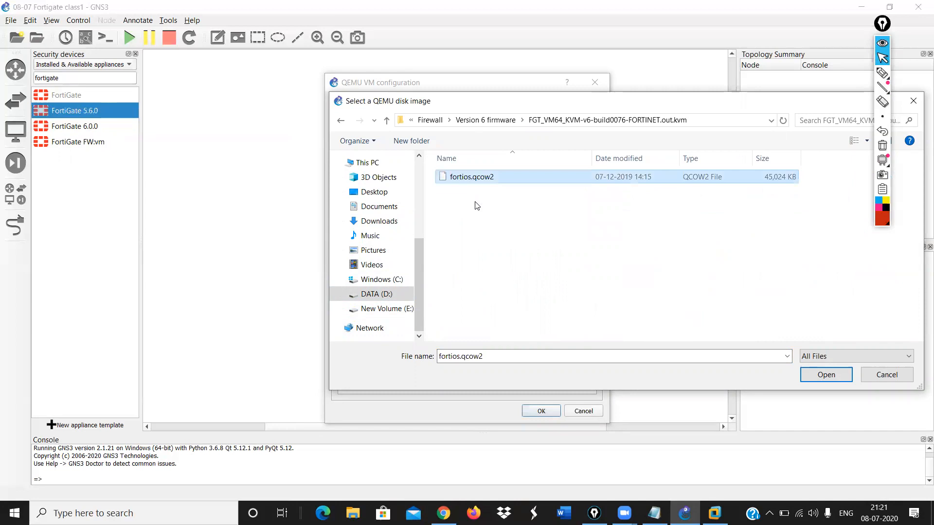
key("Return")
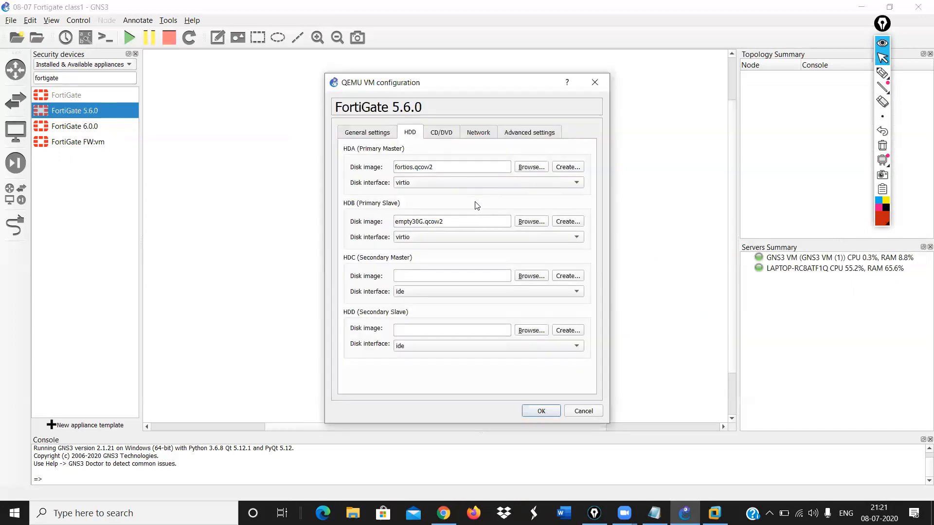
left_click(539, 411)
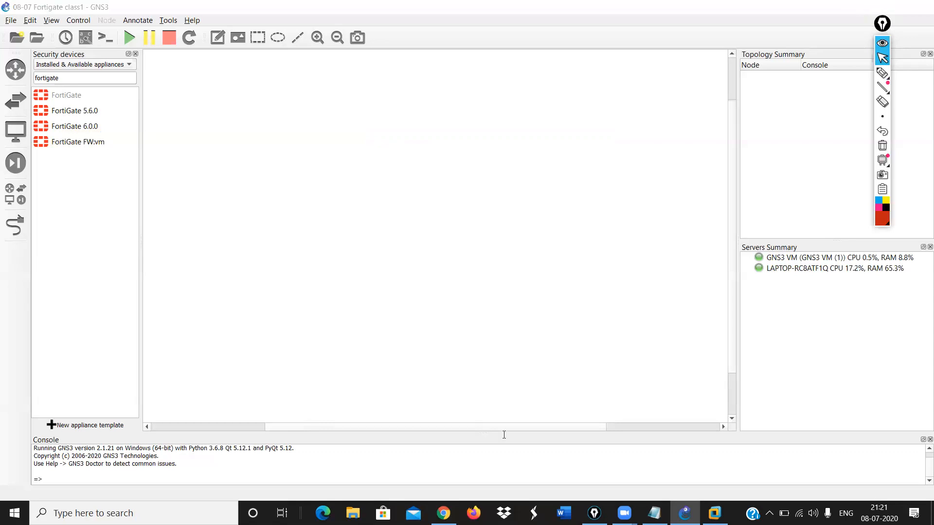
- Switch to the Notepad course notes and add the line "-Win 7 (32bit)" below the firewall image entry
key("alt+Tab")
scroll(129, 410, "down", 2)
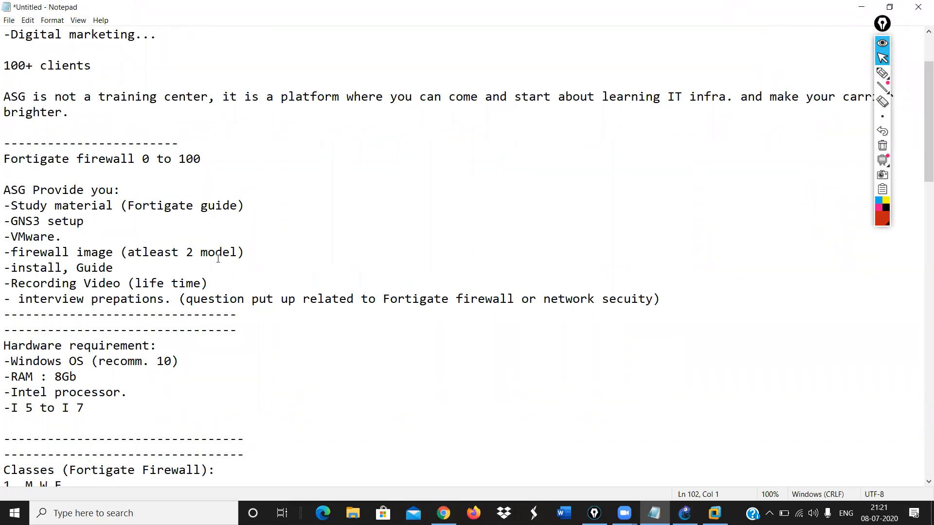
left_click(259, 255)
key("Return")
type("=")
key("BackSpace")
type("-")
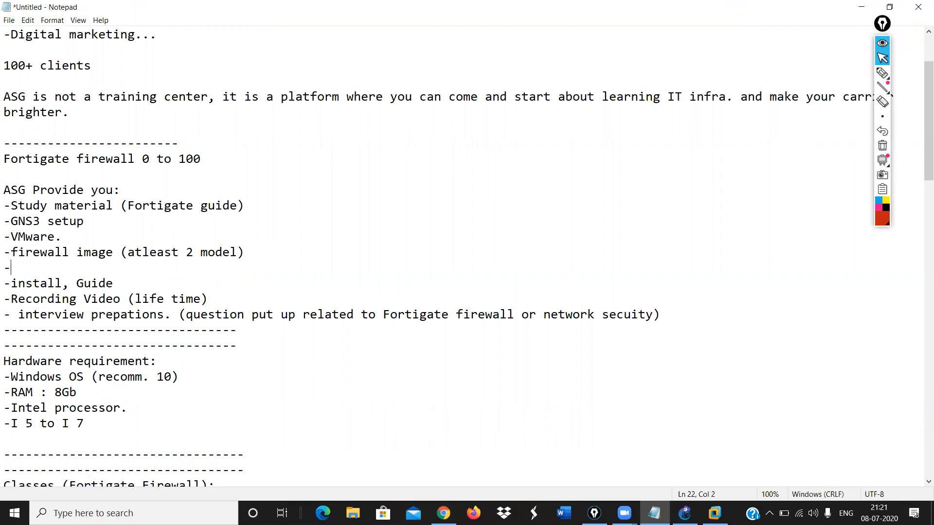
type("Win 7 (32bit)")
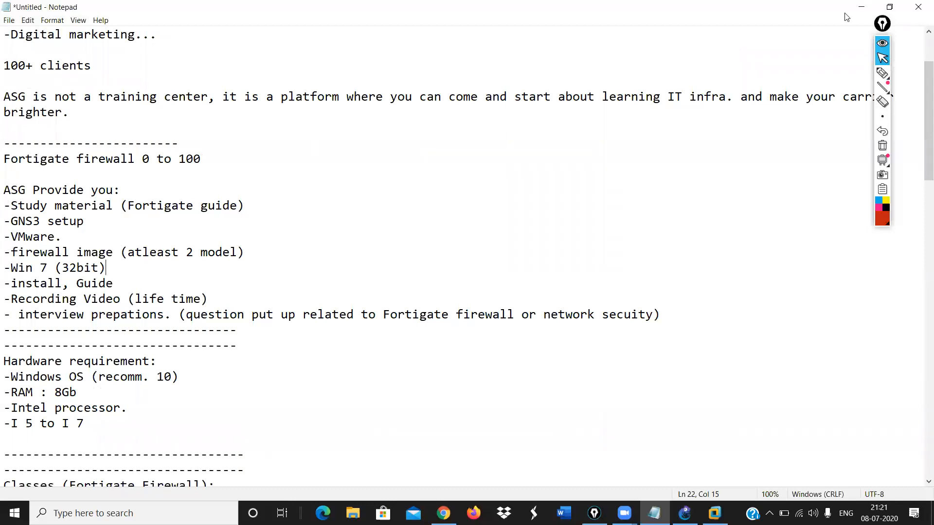
- Minimize the notes, switch to VMware Workstation and show the Windows 7 virtual machine's details
left_click(862, 6)
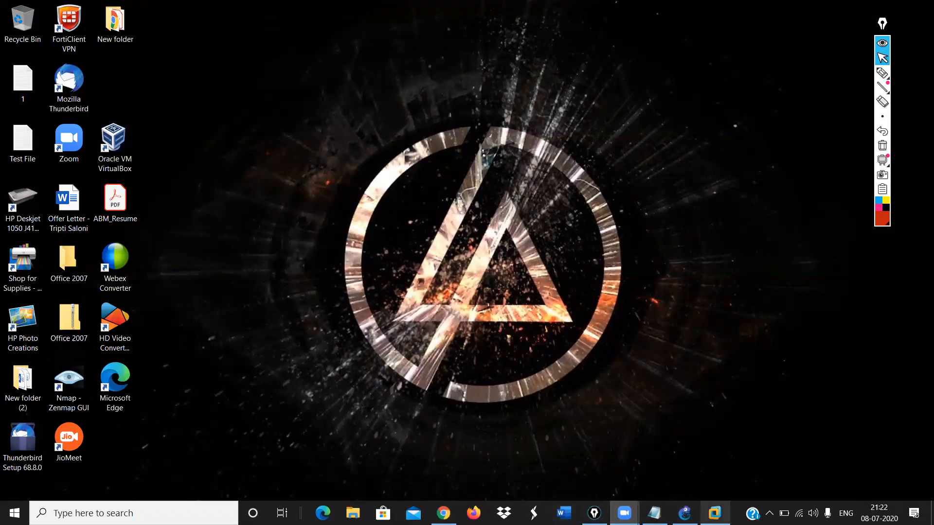
mouse_move(714, 513)
left_click(715, 440)
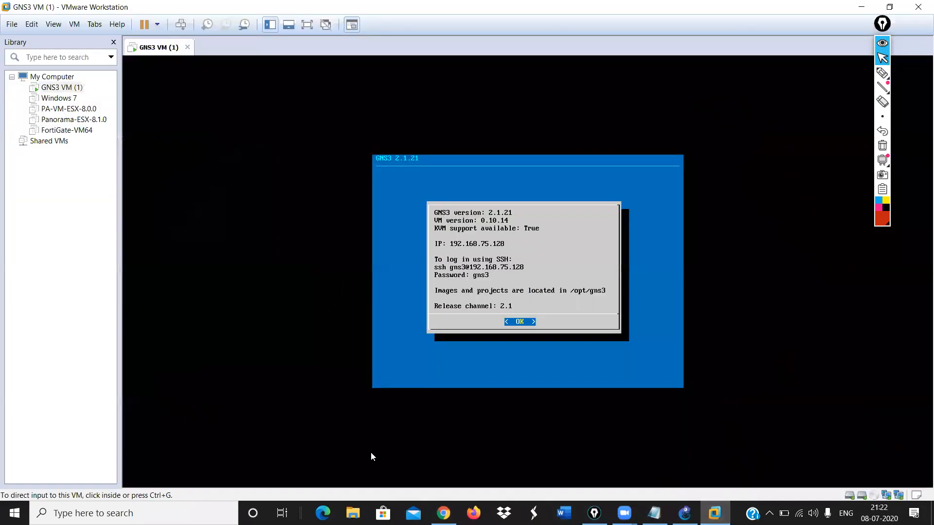
left_click(47, 100)
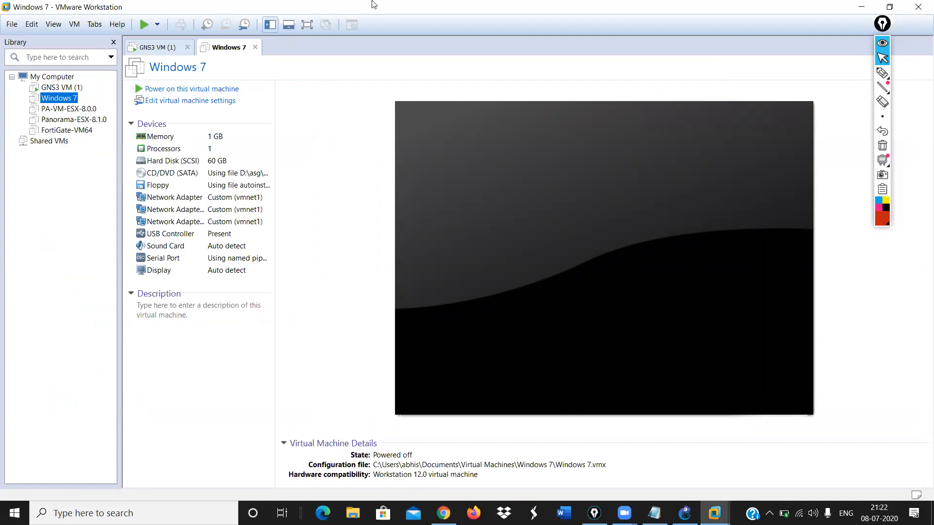
left_click(281, 19)
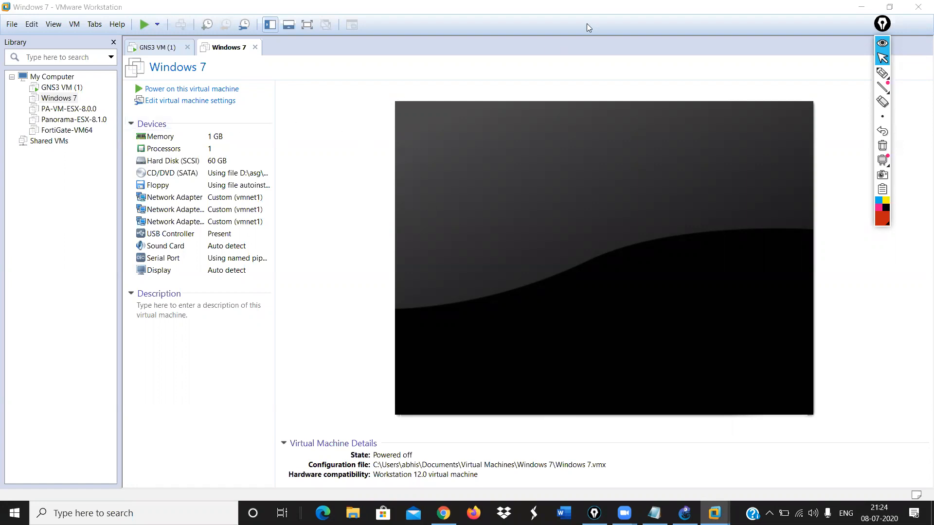
- Circle the Windows 7 virtual machine's 1 GB memory value and handwrite "12 GB - 16 GB" and "8 GB" beside the device list
left_click(882, 72)
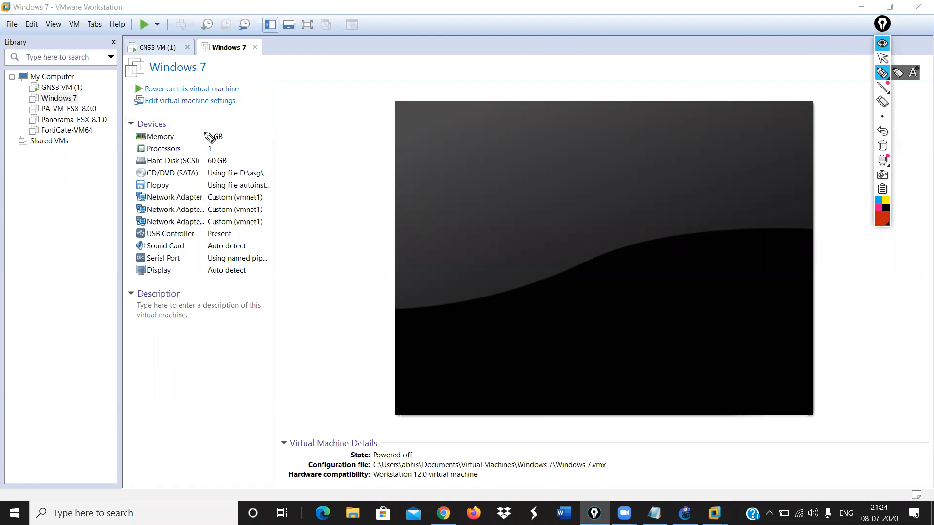
left_click_drag(233, 140, 214, 131)
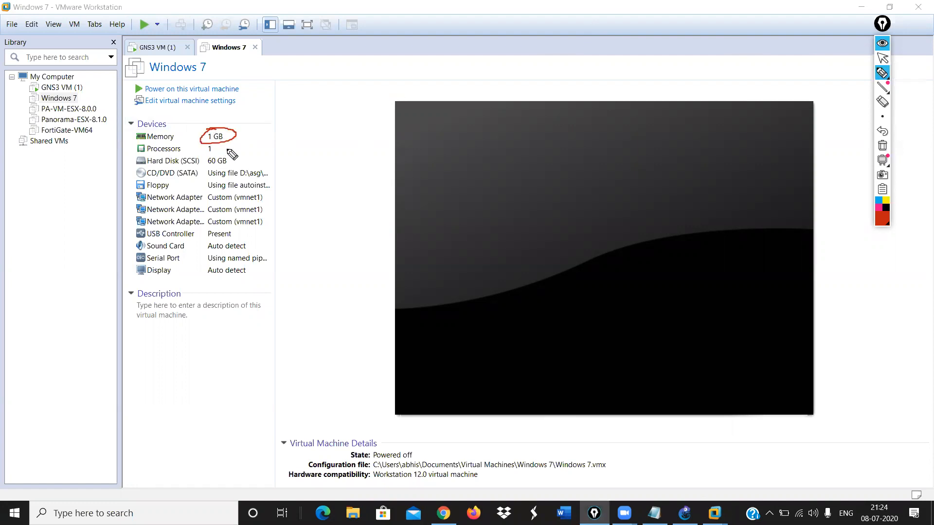
mouse_move(292, 89)
left_mouse_down()
mouse_move(294, 103)
mouse_move(317, 103)
mouse_move(348, 97)
mouse_move(377, 75)
mouse_move(395, 80)
left_mouse_up()
mouse_move(410, 67)
left_mouse_down()
mouse_move(403, 74)
mouse_move(434, 73)
mouse_move(442, 83)
left_mouse_up()
mouse_move(297, 132)
left_mouse_down()
mouse_move(291, 148)
mouse_move(309, 147)
left_mouse_up()
mouse_move(319, 129)
left_mouse_down()
mouse_move(319, 148)
mouse_move(303, 136)
left_mouse_up()
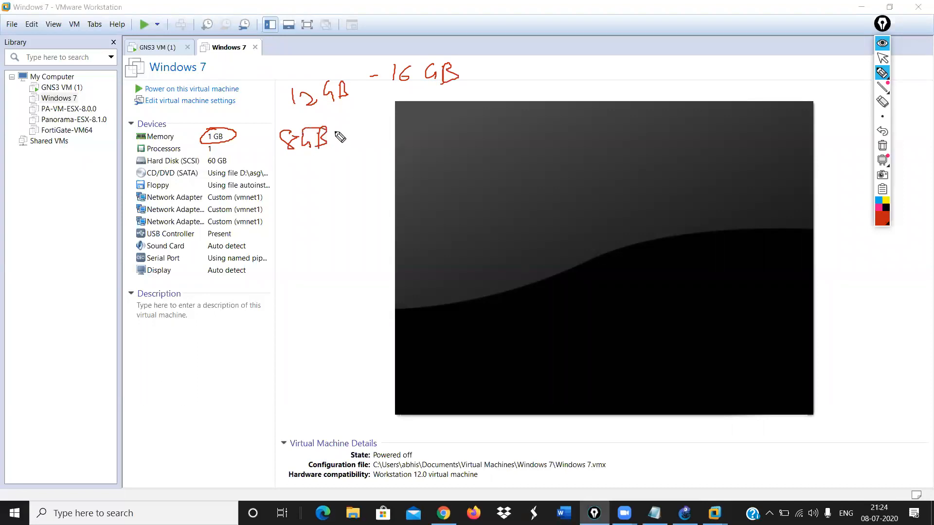
mouse_move(208, 128)
left_mouse_down()
mouse_move(234, 146)
mouse_move(198, 140)
mouse_move(206, 132)
left_mouse_up()
- Erase all handwritten annotations over the virtual machine details and return to the normal cursor
mouse_move(878, 88)
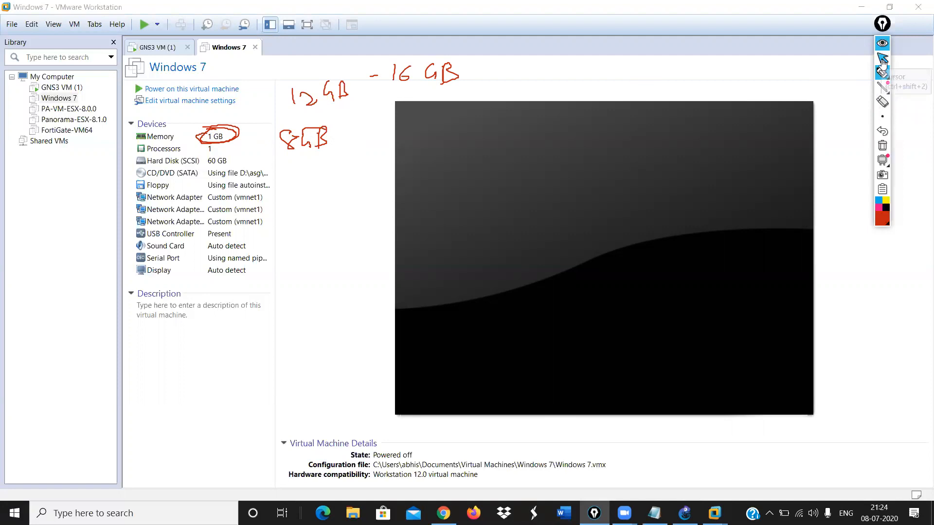
left_click(883, 102)
mouse_move(279, 159)
left_mouse_down()
mouse_move(285, 138)
mouse_move(202, 132)
mouse_move(450, 69)
left_mouse_up()
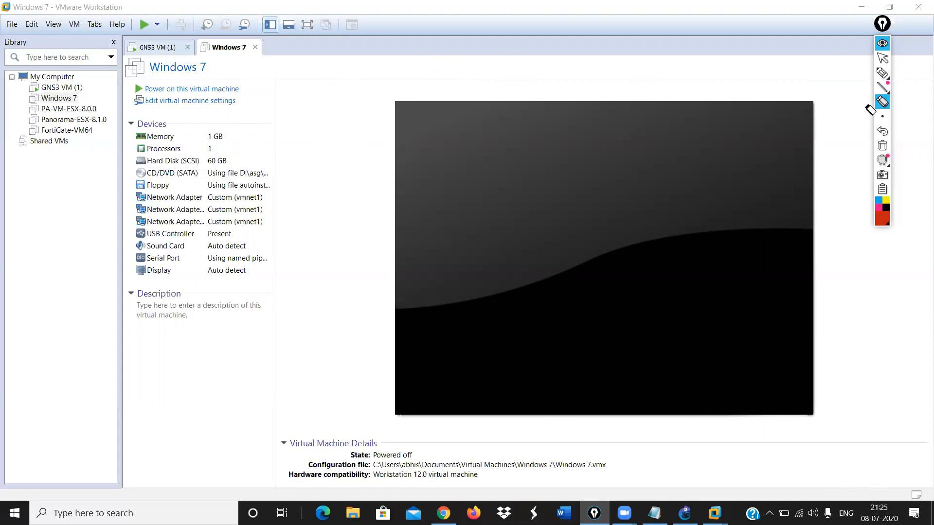
left_click(882, 58)
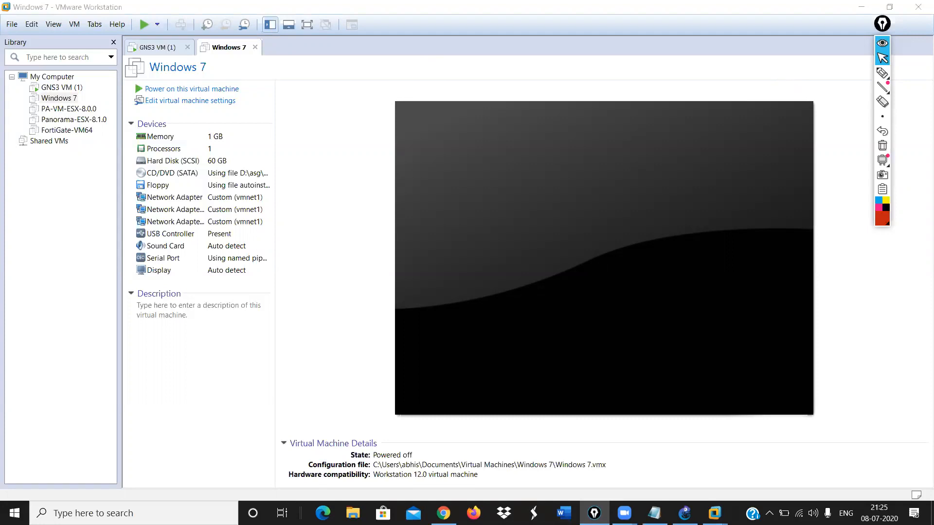
left_click(878, 513)
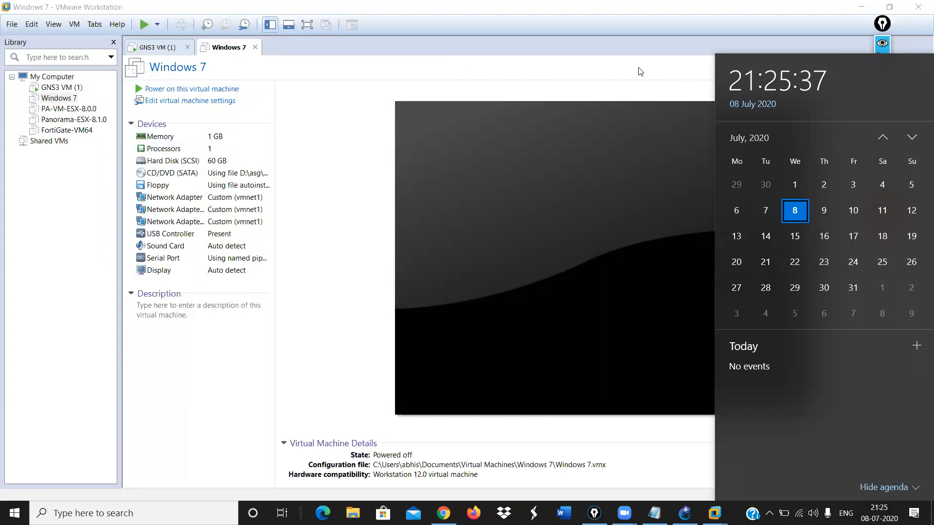
left_click(583, 80)
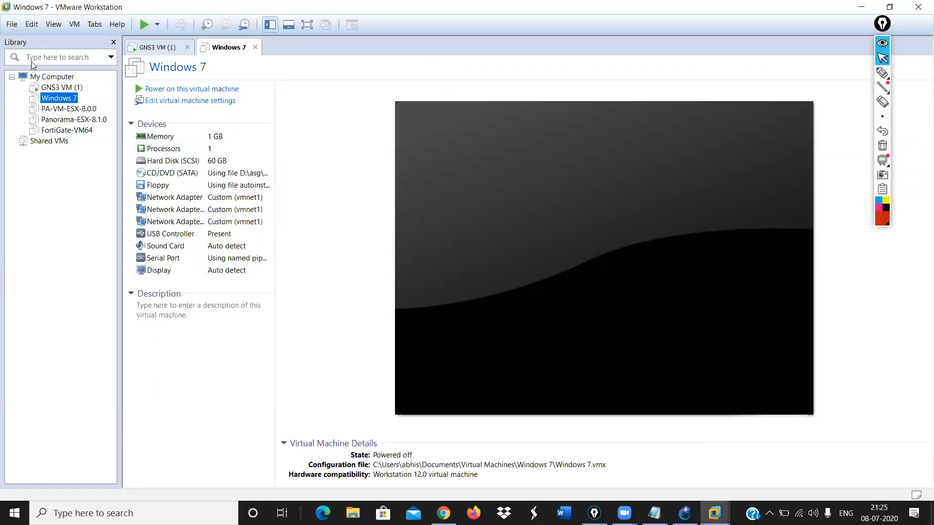
- Close the open Windows 7 virtual machine page, leaving only GNS3 VM (1) open, and minimize VMware Workstation
left_click(63, 88)
left_click(57, 98)
left_click(254, 47)
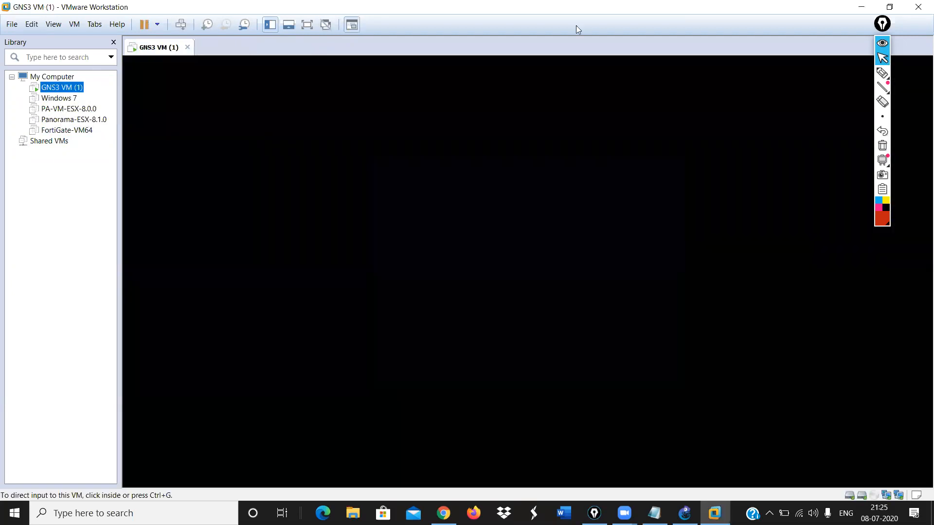
left_click(861, 7)
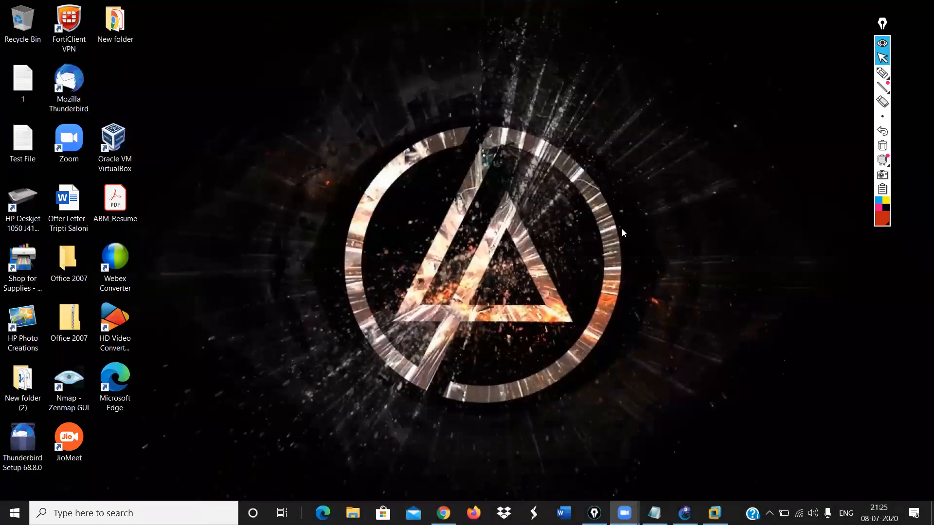
- Switch to GNS3, add a FortiGate 5.6.0 firewall to the workspace and position it in the upper middle
left_click(685, 513)
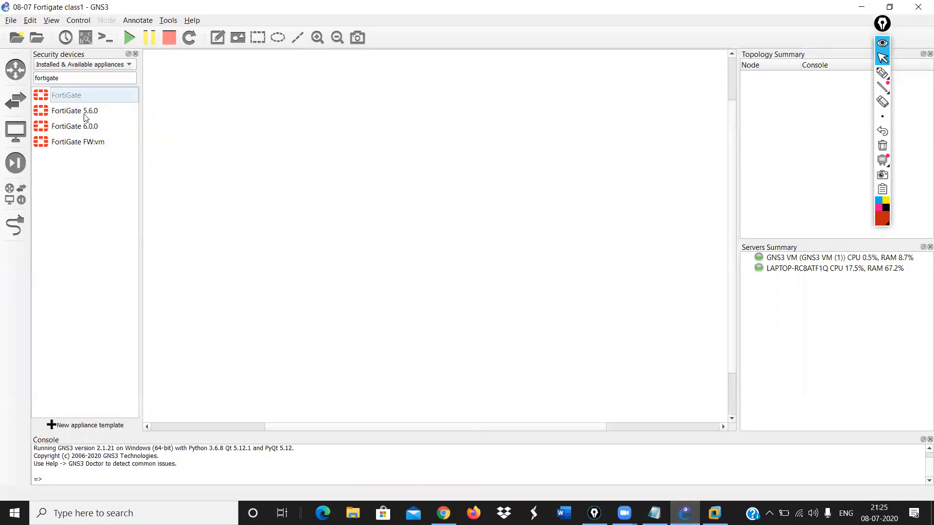
left_click_drag(83, 112, 235, 162)
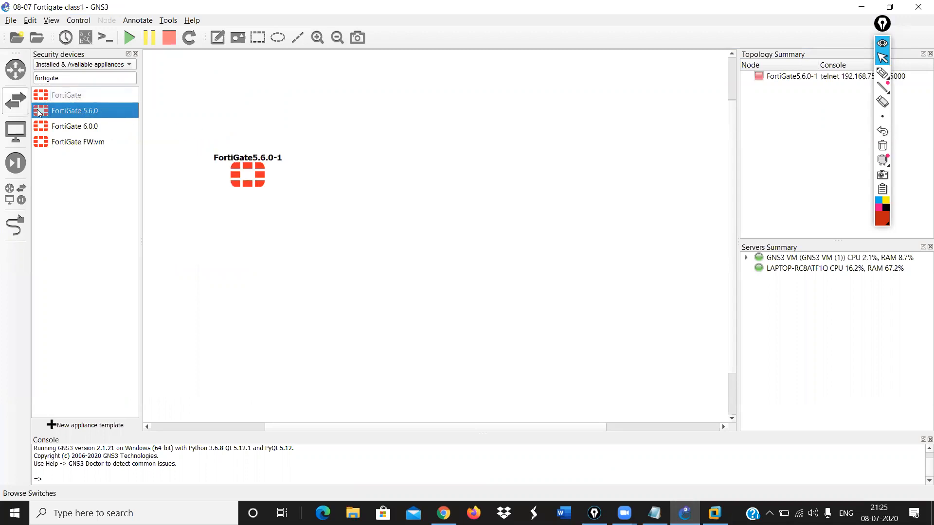
left_click_drag(228, 165, 353, 146)
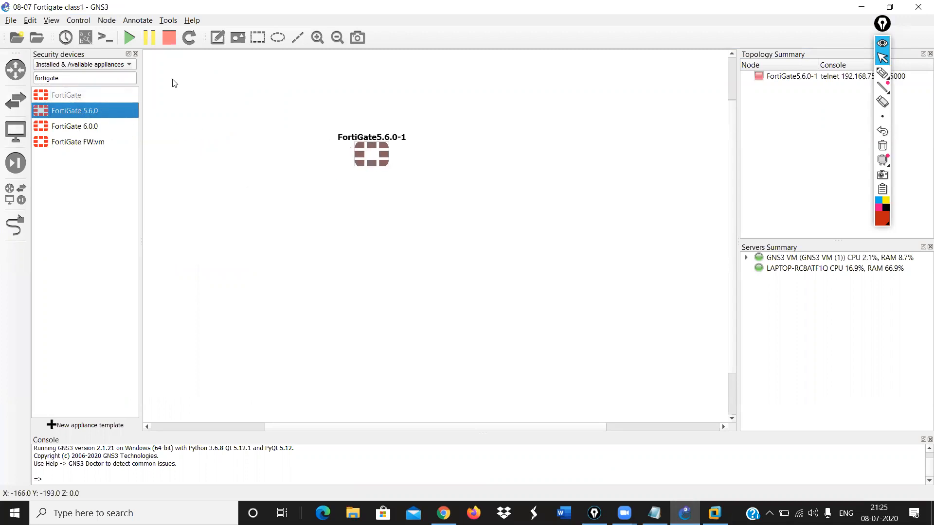
- Filter the switch devices by "sw", add an Ethernet switch to the workspace and place it directly below the FortiGate firewall
double_click(63, 79)
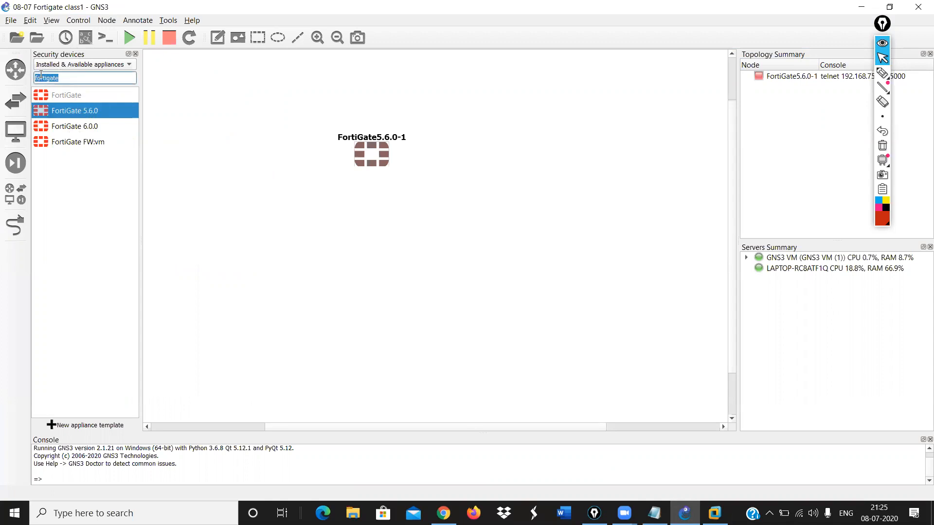
left_click(16, 70)
left_click(15, 101)
left_click(18, 102)
left_click(21, 102)
left_click(74, 76)
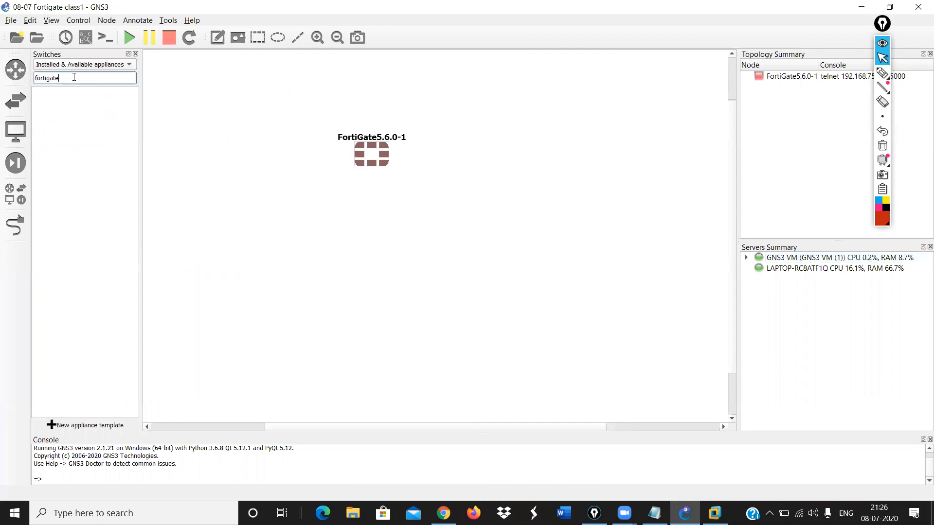
key("BackSpace")
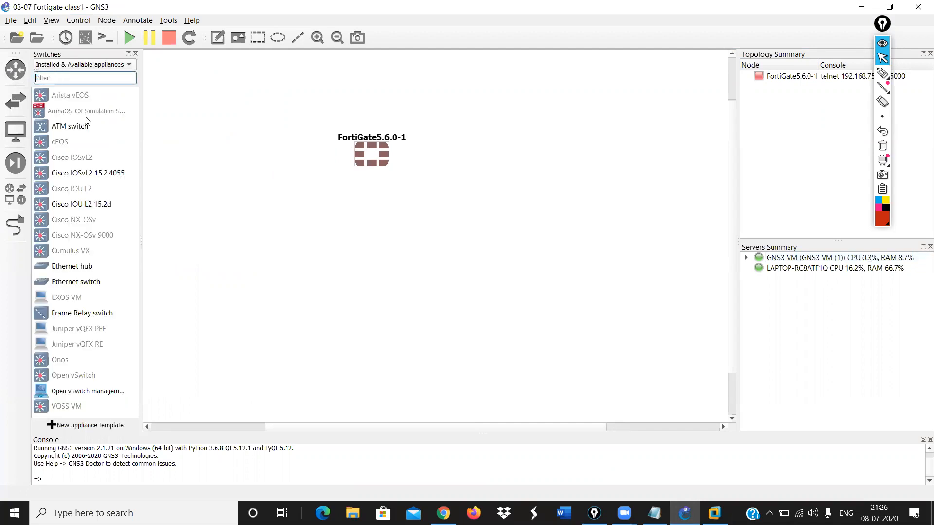
type("sw")
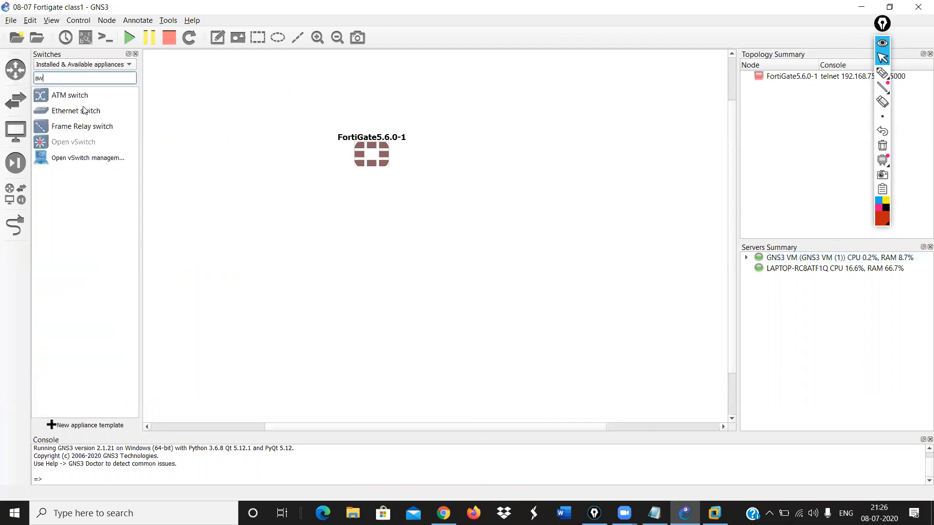
left_click_drag(75, 111, 322, 221)
left_click(447, 271)
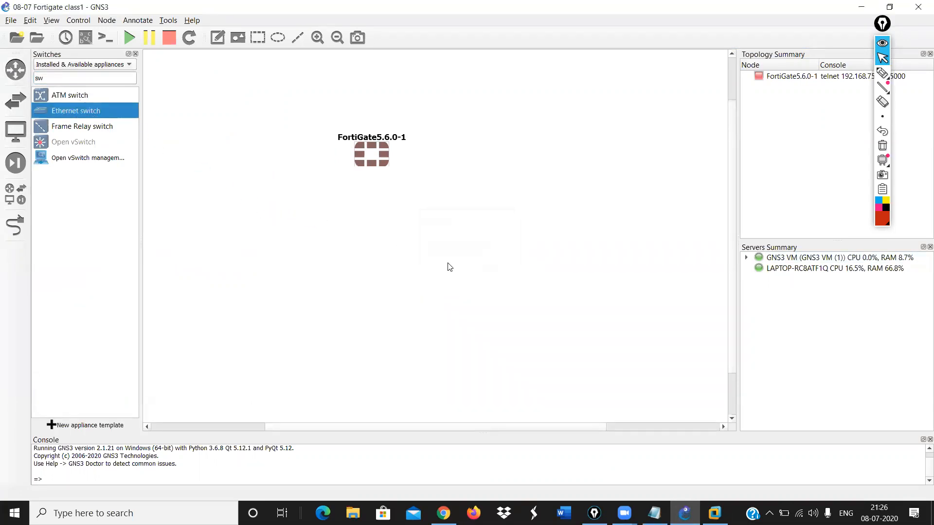
left_click_drag(338, 231, 373, 218)
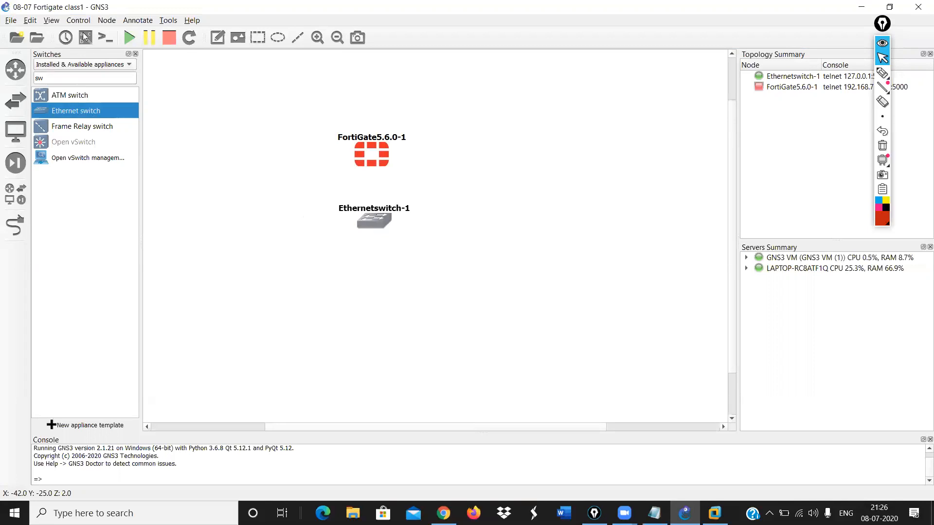
- Filter the end devices by "win" and add a Windows 7 node below the Ethernet switch
left_click(21, 195)
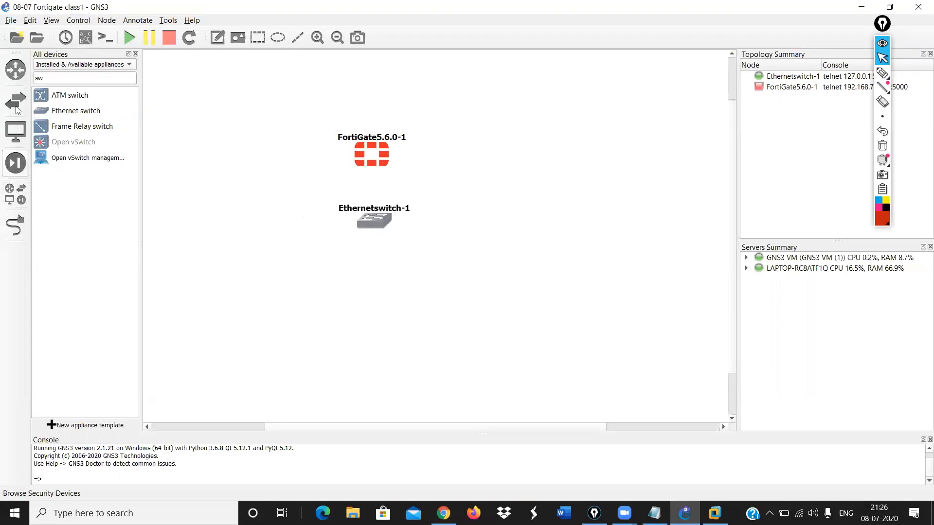
left_click(28, 129)
left_click_drag(45, 78, 36, 78)
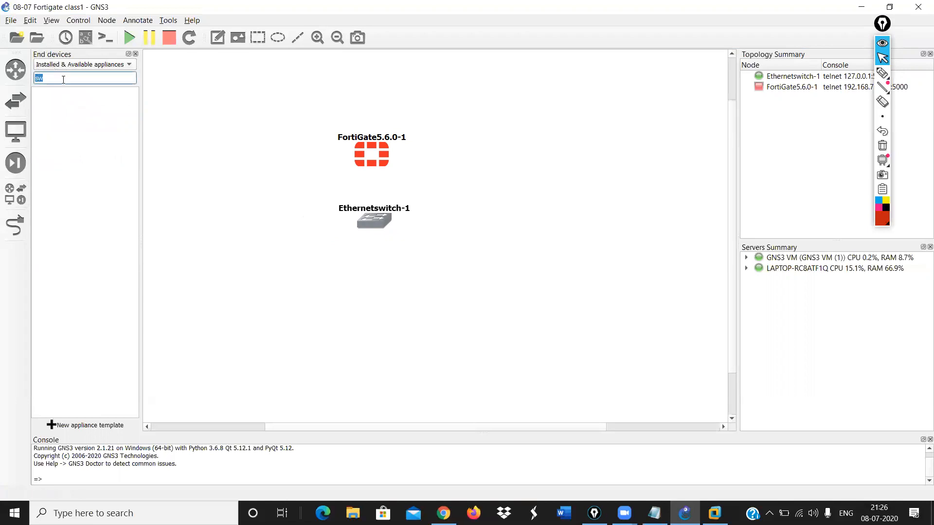
key("BackSpace")
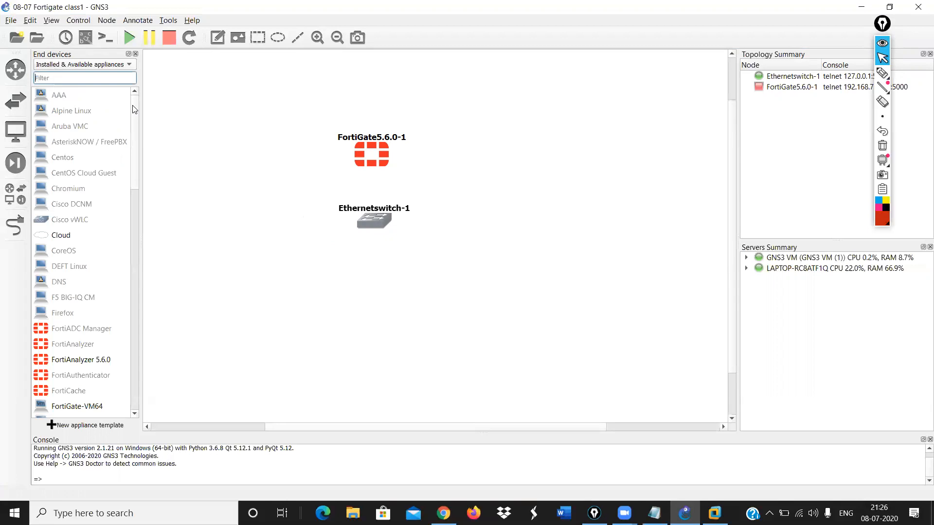
scroll(126, 131, "down", 4)
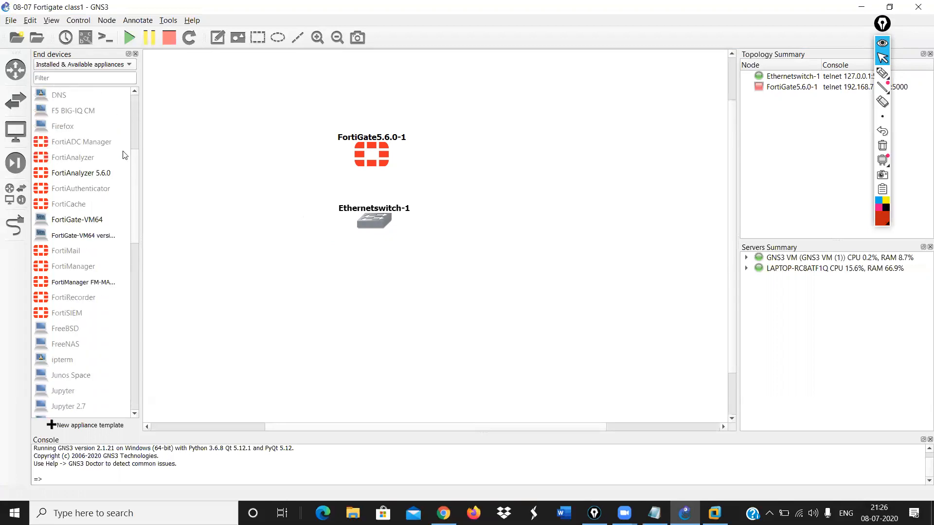
left_click(72, 77)
type("win")
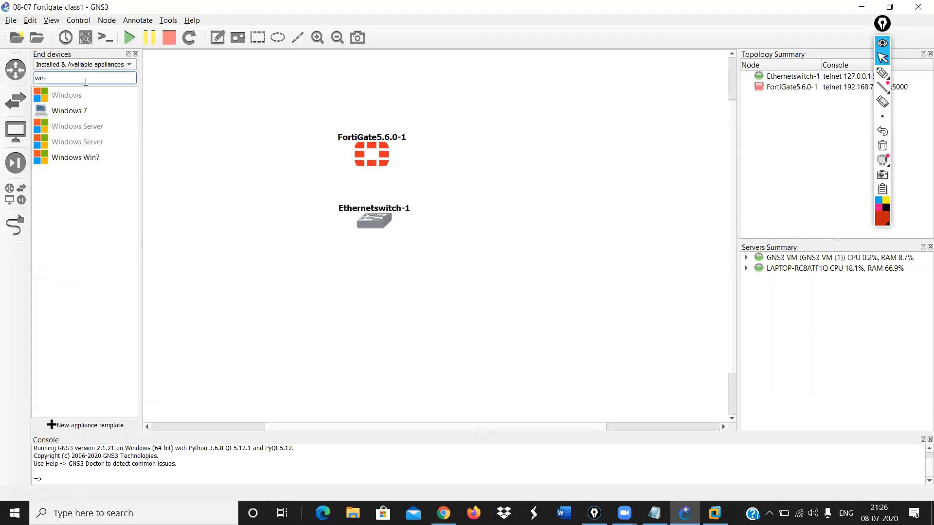
left_click_drag(70, 111, 363, 304)
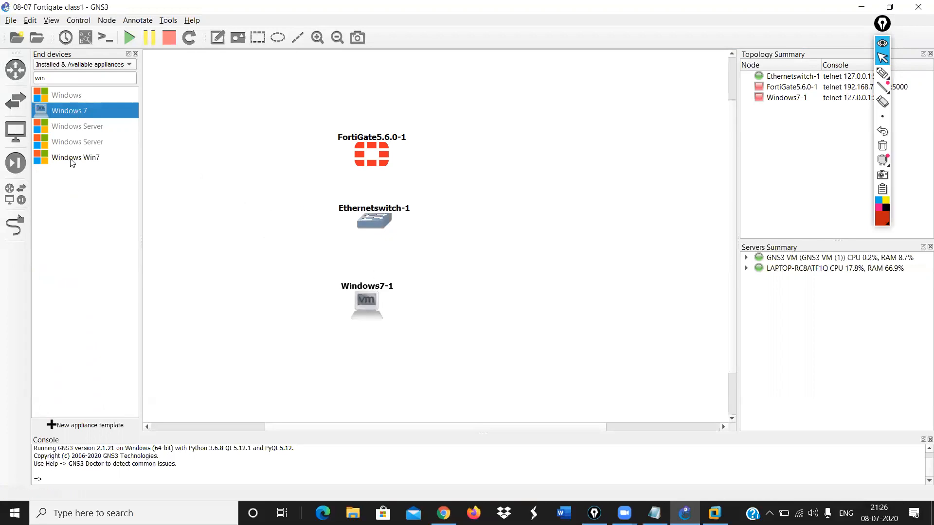
- Hide the device list and rearrange the FortiGate, Ethernet switch and Windows 7 nodes into a more widely spaced vertical column
left_click(135, 54)
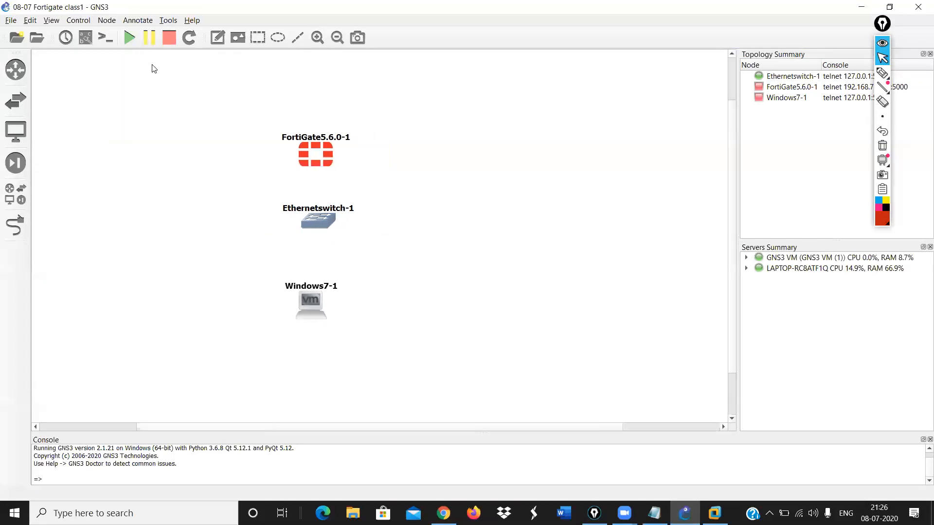
left_click_drag(307, 154, 265, 119)
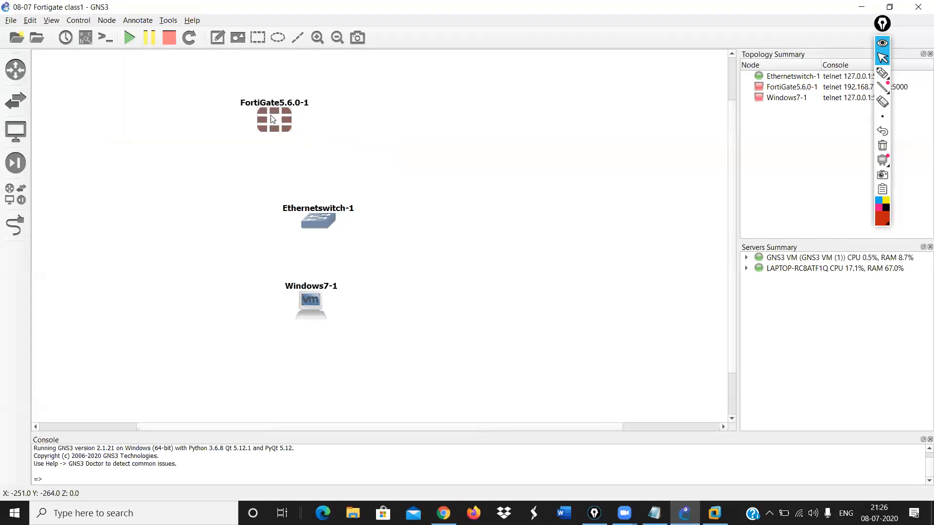
left_click_drag(315, 223, 270, 208)
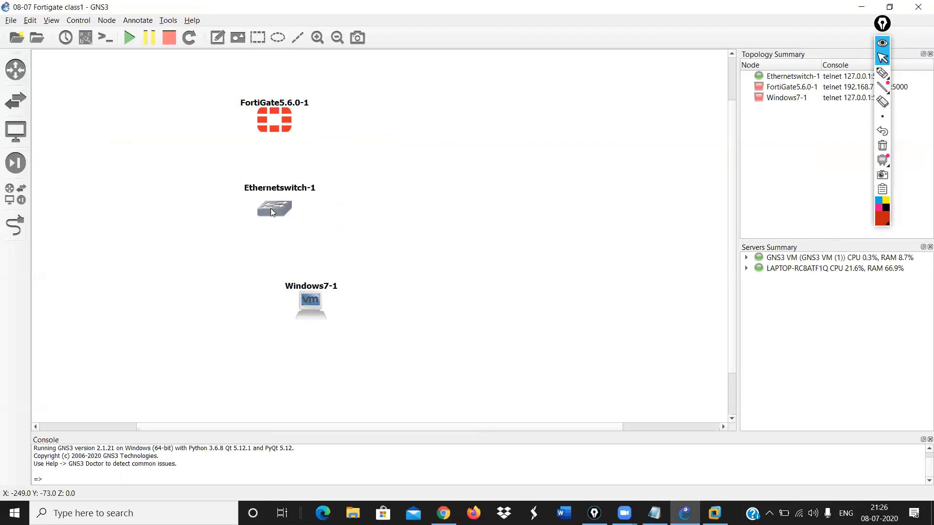
left_click_drag(305, 301, 259, 290)
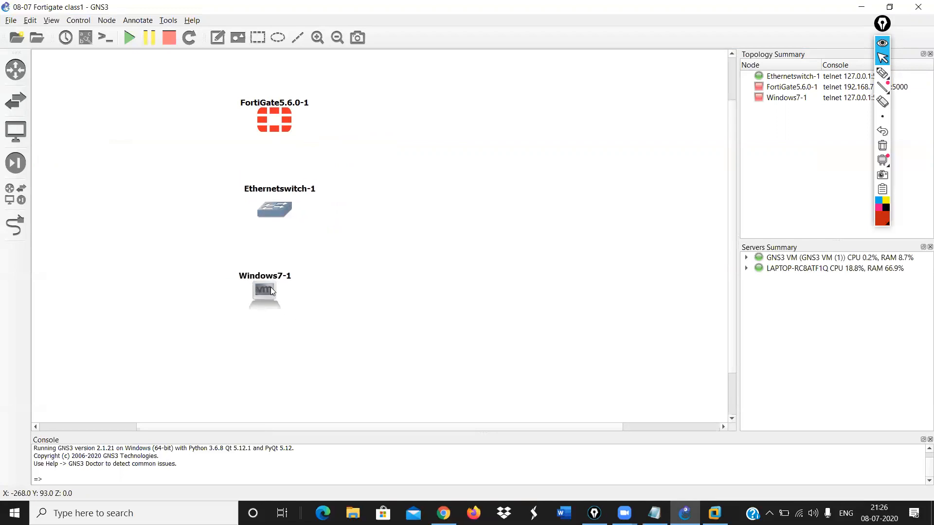
- Annotate the Windows7-1 node with a circle, a circled "1", dashes to a circled "100" and the word "Testing", and clear the drawing
left_click(882, 73)
mouse_move(310, 287)
left_mouse_down()
mouse_move(267, 261)
mouse_move(311, 239)
left_mouse_up()
left_click_drag(349, 272, 461, 287)
mouse_move(474, 291)
left_mouse_down()
mouse_move(519, 295)
mouse_move(567, 274)
mouse_move(581, 282)
mouse_move(588, 262)
left_mouse_up()
mouse_move(219, 279)
left_mouse_down()
mouse_move(208, 277)
mouse_move(243, 222)
mouse_move(238, 214)
mouse_move(233, 223)
left_mouse_up()
mouse_move(137, 207)
left_mouse_down()
mouse_move(160, 203)
mouse_move(155, 213)
left_mouse_up()
left_click_drag(161, 209, 168, 211)
left_click_drag(171, 201, 185, 218)
mouse_move(178, 210)
left_mouse_down()
mouse_move(200, 208)
mouse_move(194, 217)
left_mouse_up()
left_click_drag(196, 210, 204, 222)
left_click_drag(214, 204, 244, 205)
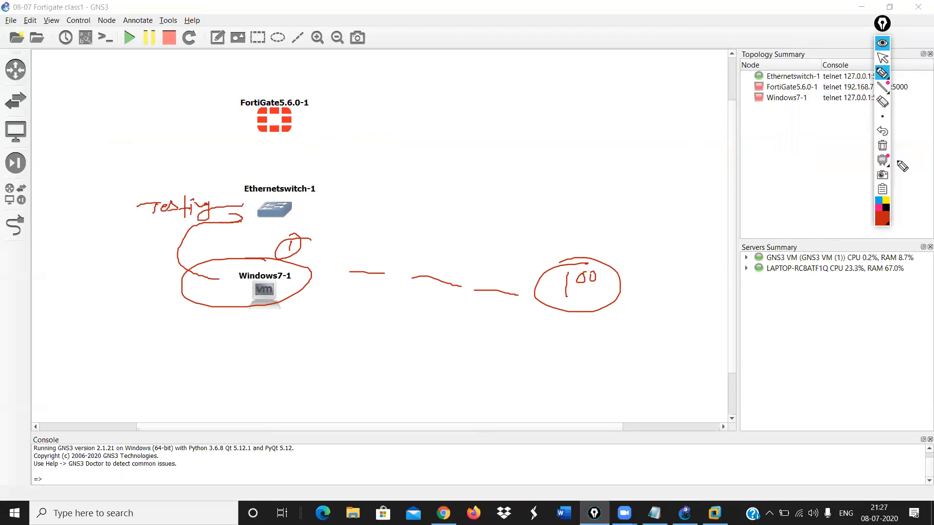
left_click(882, 145)
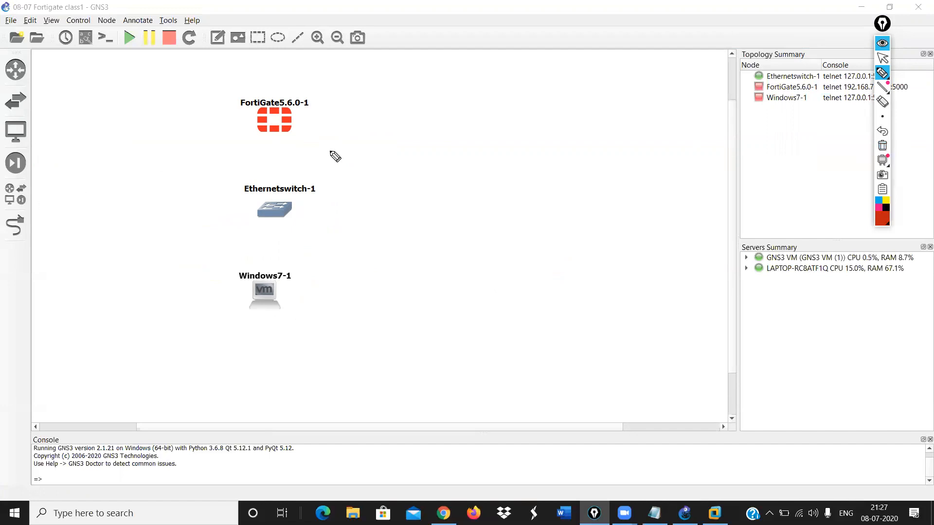
left_click(882, 58)
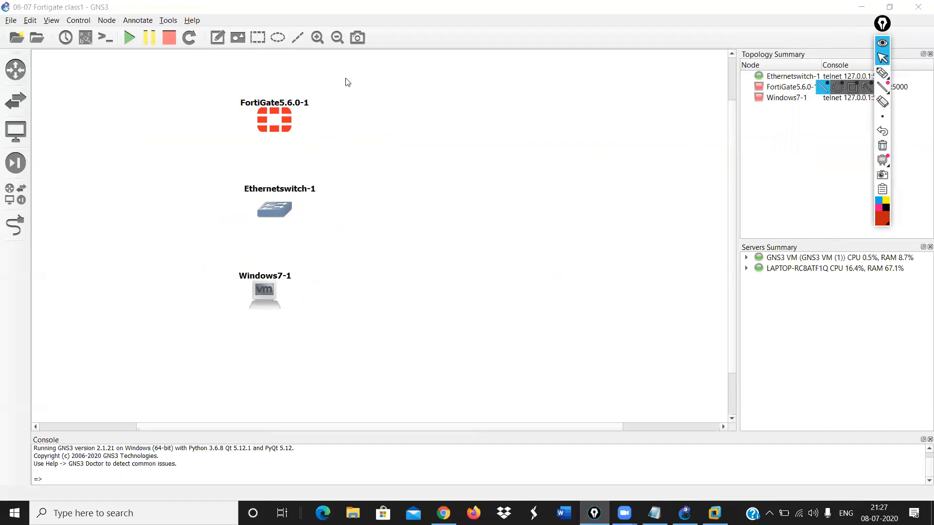
- Link FortiGate5.6.0-1 Port2 to Ethernetswitch-1 Ethernet0 and allow dynamips through Windows Defender Firewall on private networks
left_click(9, 107)
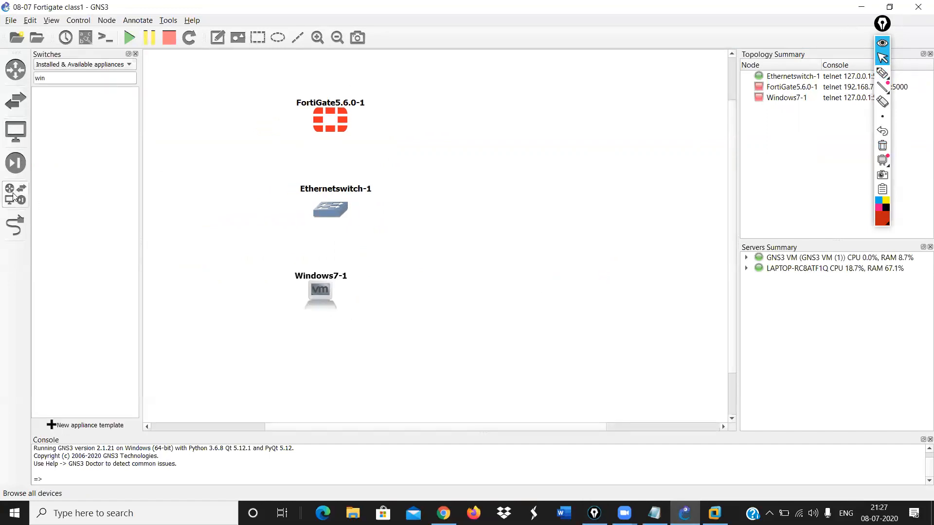
left_click(12, 223)
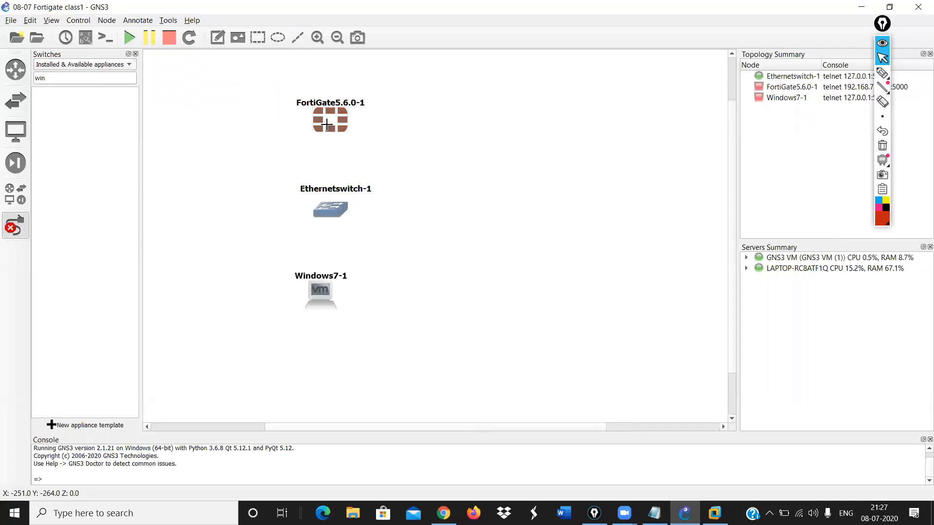
left_click(329, 126)
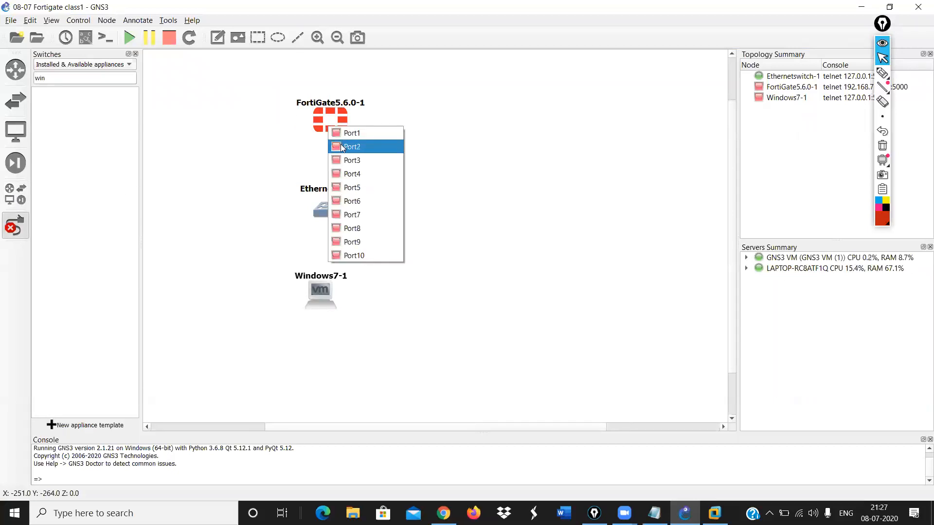
left_click(346, 146)
left_click(329, 213)
left_click(348, 217)
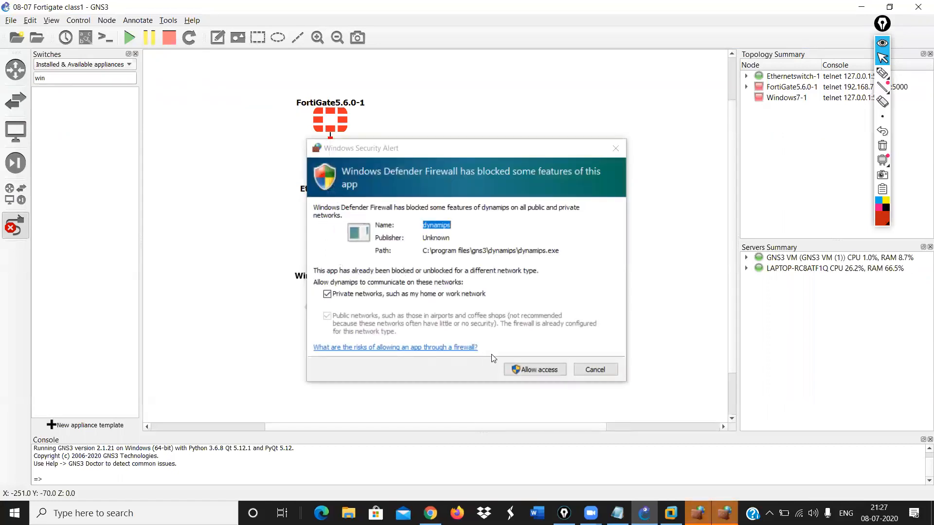
left_click(514, 370)
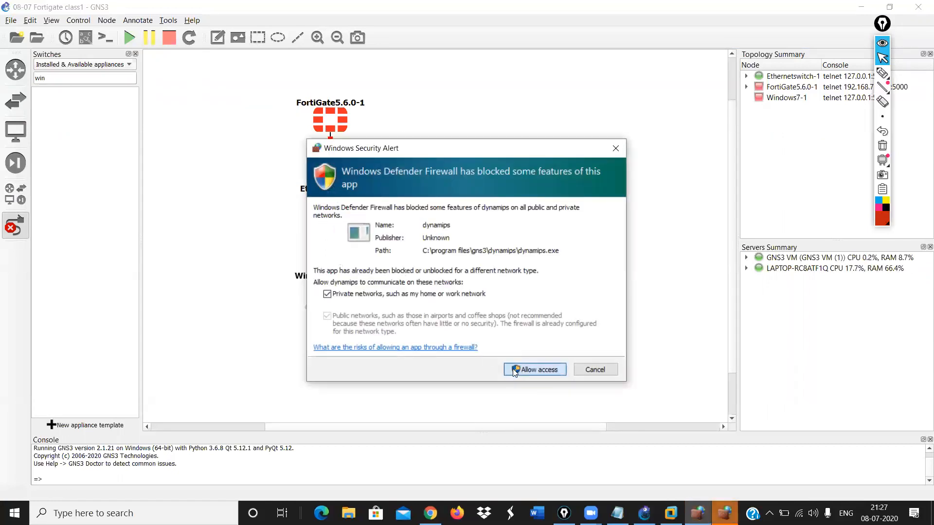
left_click(511, 368)
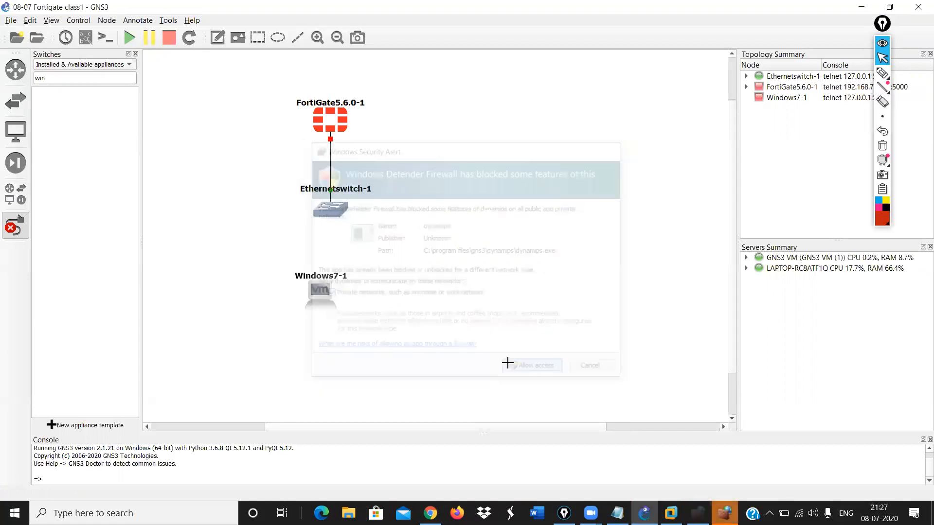
- Link Ethernetswitch-1 Ethernet1 to Windows7-1 Ethernet1 and allow GNS3 Network simulator through Windows Defender Firewall
left_click(330, 210)
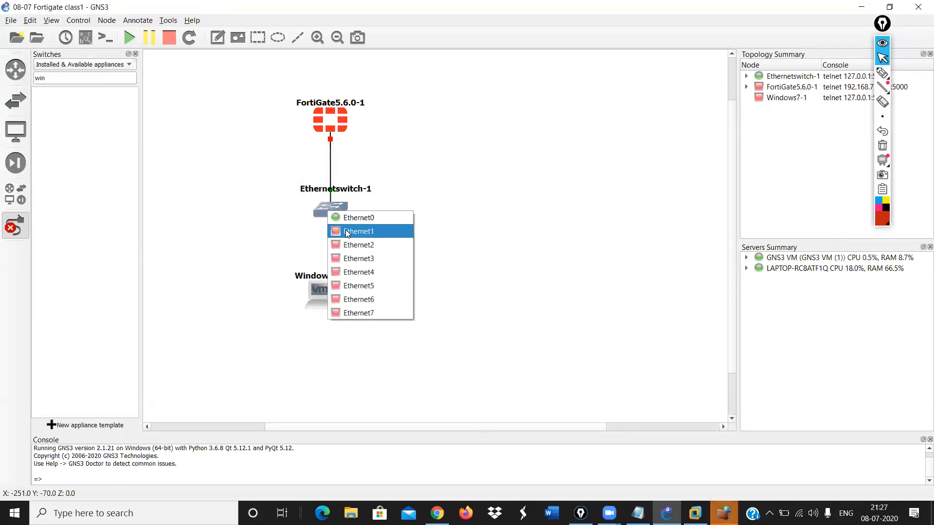
left_click(347, 231)
left_click(323, 296)
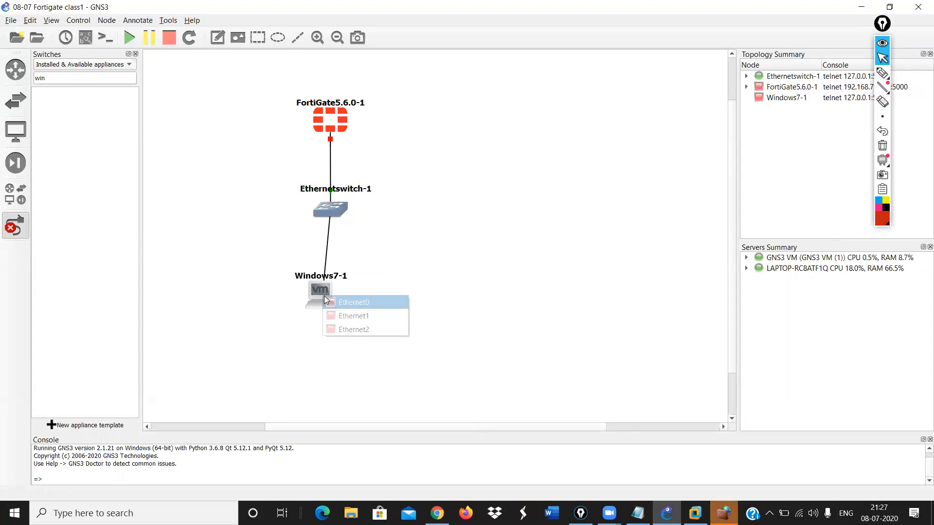
left_click(340, 315)
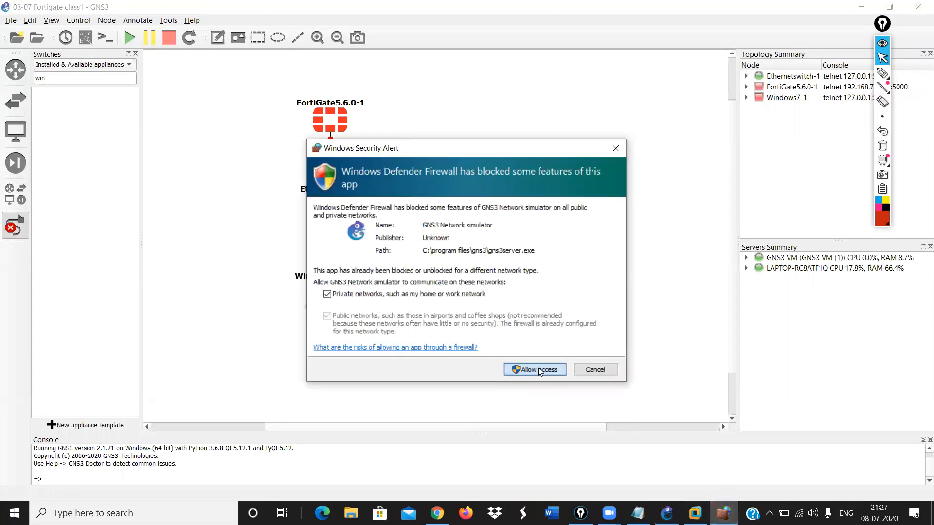
left_click(538, 368)
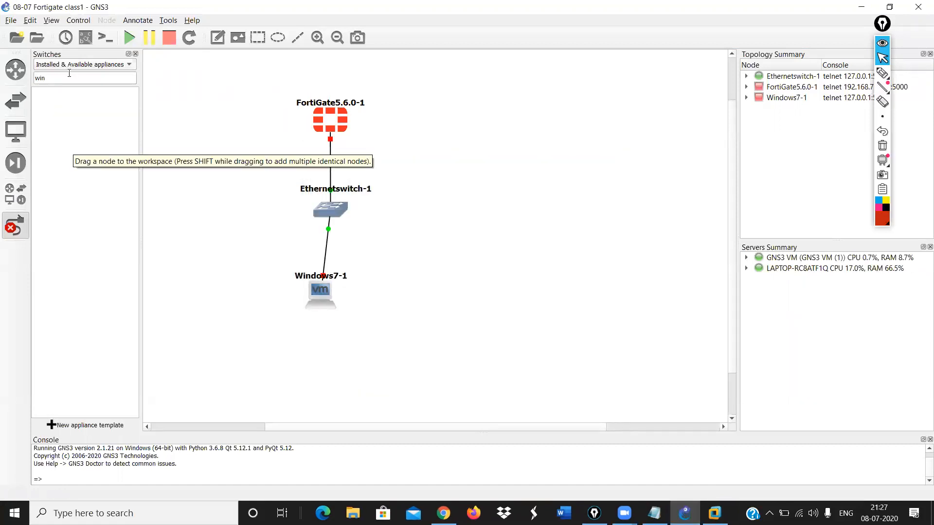
- Filter all devices by "internet" and add an Internet 0.1 cloud to the workspace beside the FortiGate and switch
double_click(56, 81)
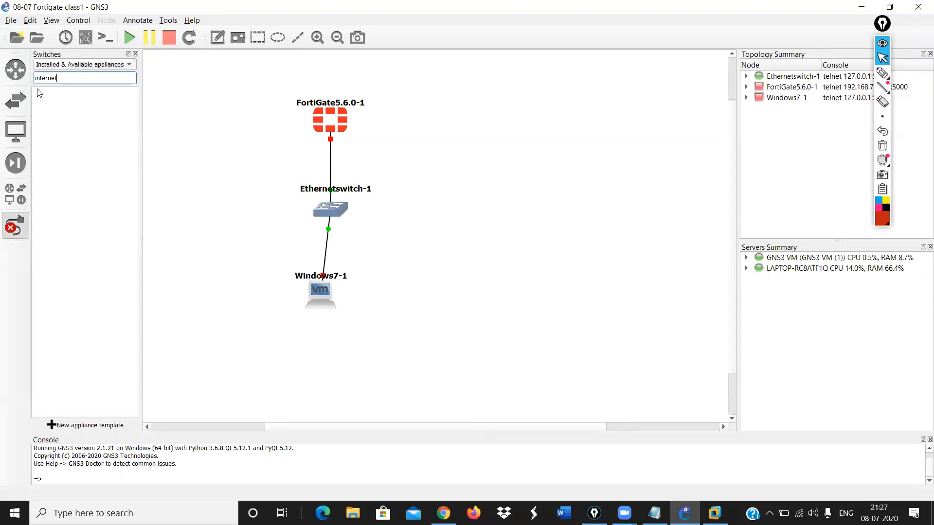
left_click(15, 166)
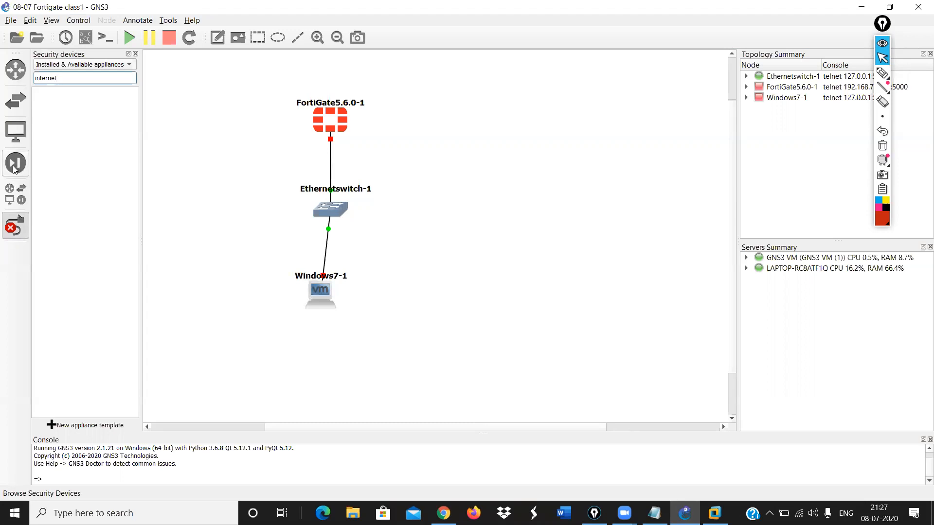
left_click(15, 194)
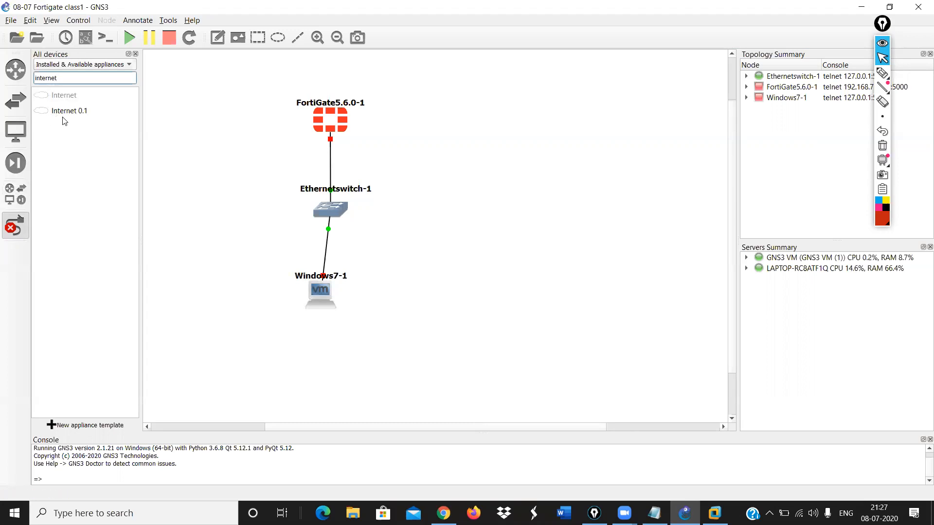
left_click_drag(67, 111, 447, 170)
left_click(447, 170)
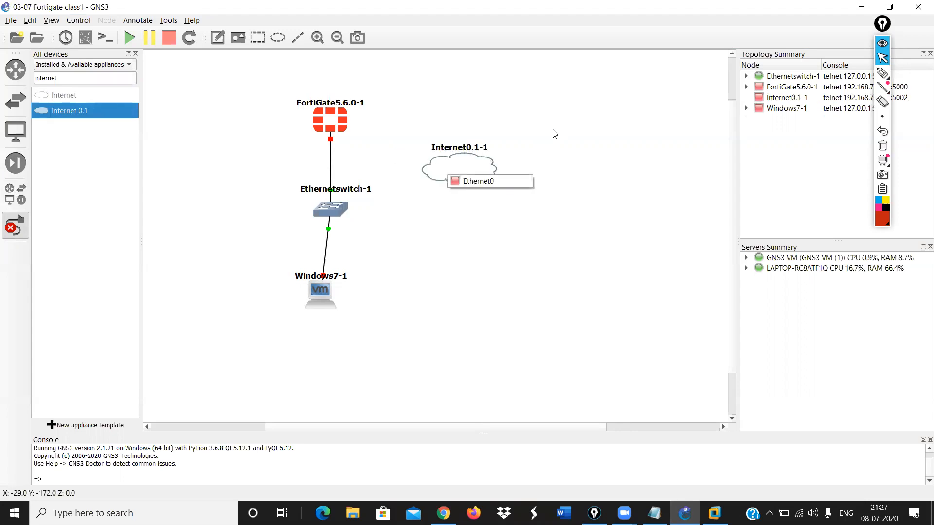
left_click(525, 132)
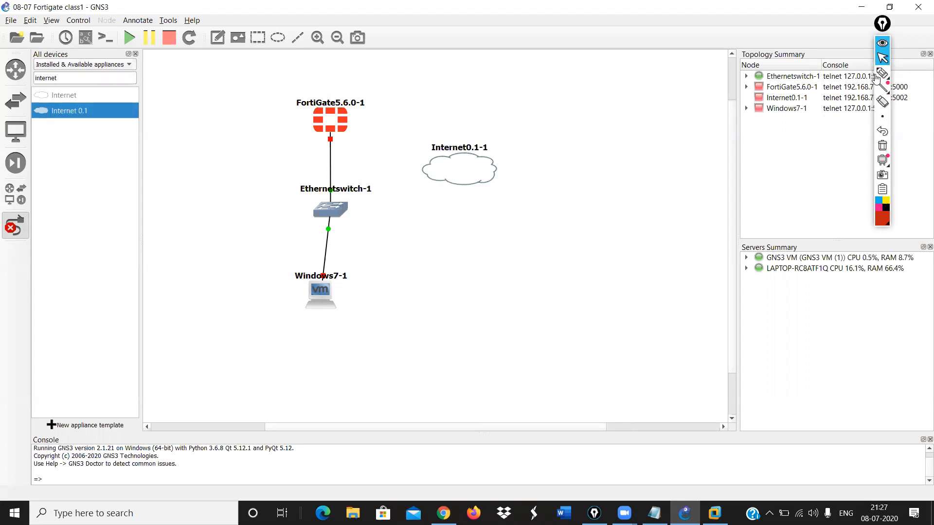
left_click(883, 58)
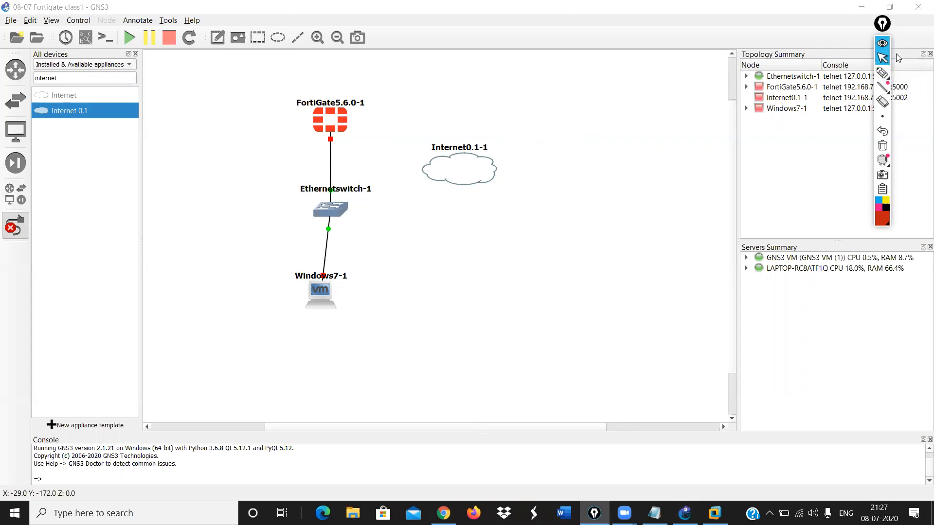
left_click(443, 168)
left_click(443, 170)
left_click(460, 179)
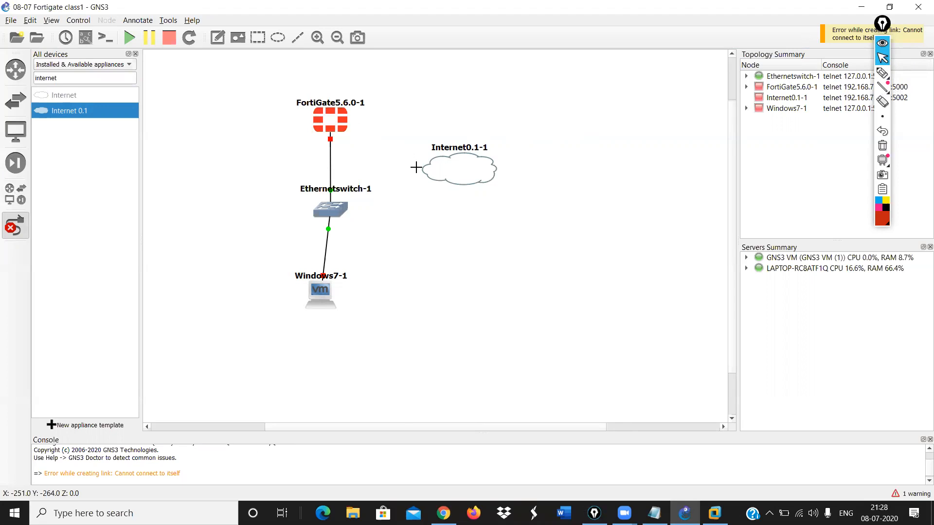
- Link the Internet0.1-1 cloud's Ethernet0 to Port1 of FortiGate5.6.0-1
left_click(448, 174)
left_click(467, 181)
left_click(337, 121)
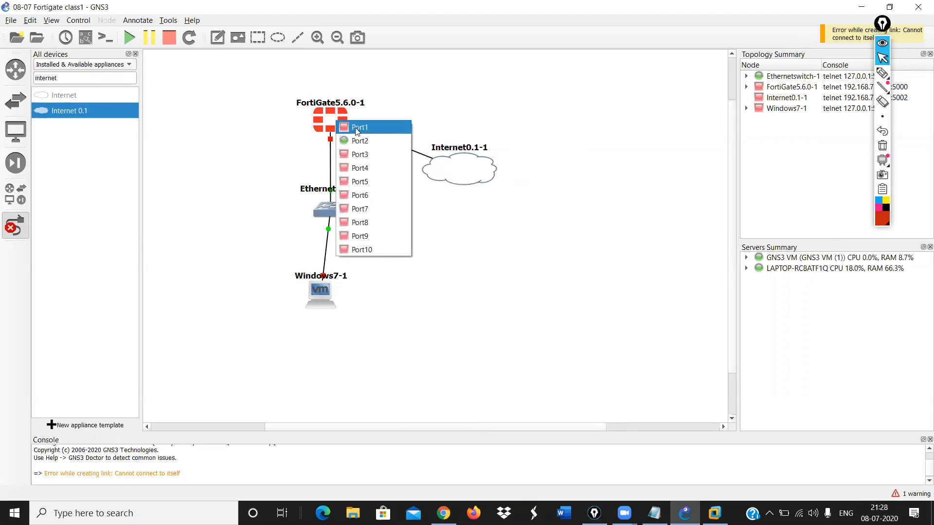
left_click(358, 129)
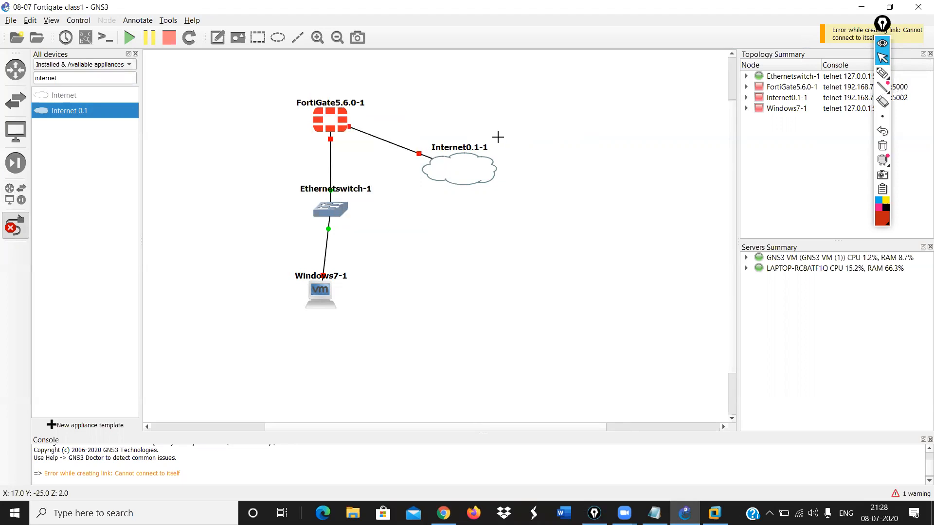
- Leave link mode, move the Internet0.1-1 cloud further away level with the FortiGate, and hide the device list
left_click(15, 226)
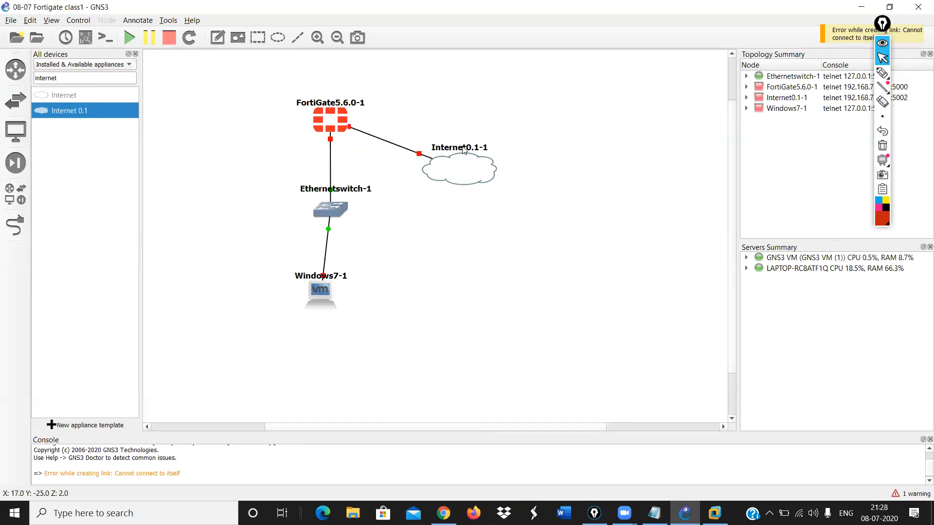
left_click_drag(466, 172, 611, 119)
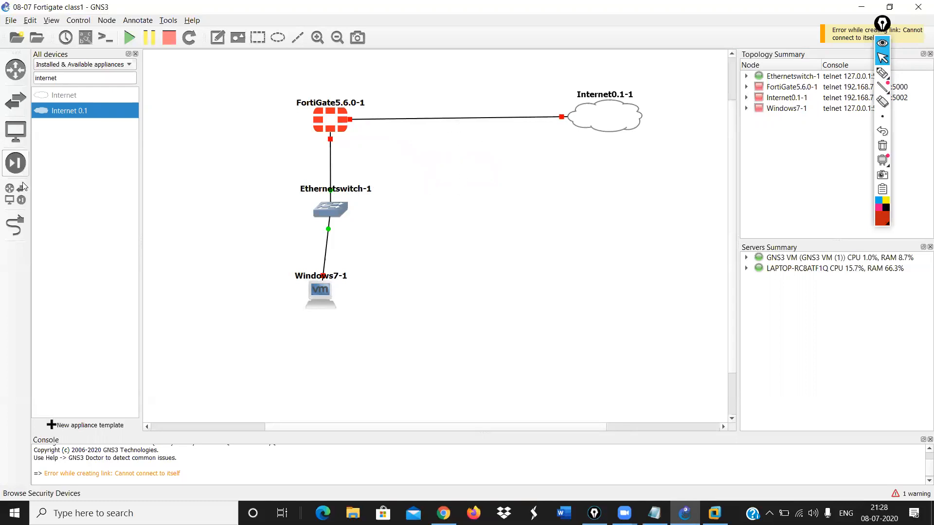
left_click(136, 54)
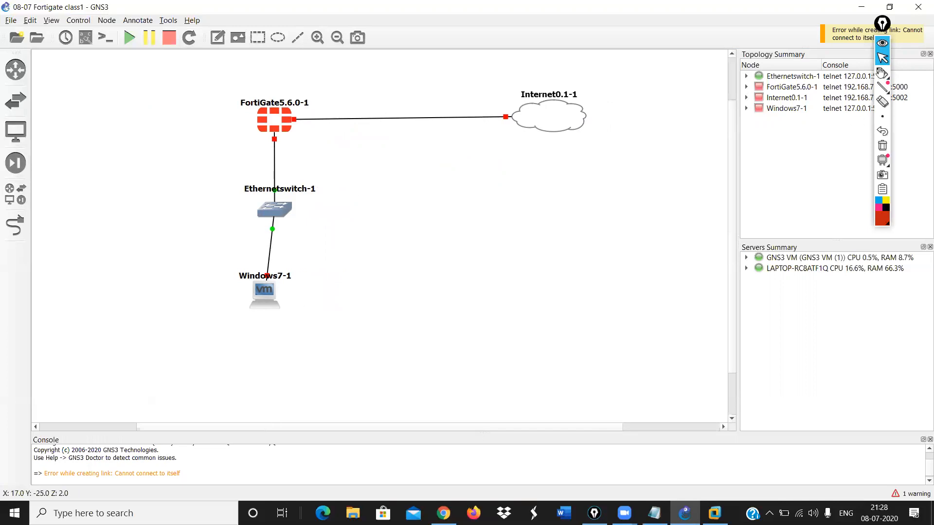
- Circle the FortiGate5.6.0-1 node with the pen and annotate it with a circled "1" and the word "Done"
left_click(882, 73)
left_click_drag(253, 79, 260, 78)
mouse_move(311, 94)
left_mouse_down()
mouse_move(225, 90)
mouse_move(253, 79)
left_mouse_up()
mouse_move(188, 87)
left_mouse_down()
mouse_move(194, 73)
mouse_move(189, 86)
left_mouse_up()
left_click_drag(220, 57, 278, 71)
- Circle the Windows7-1 node and handwrite a testing label and the word "Done" above it
left_click_drag(186, 292, 176, 308)
left_click_drag(229, 261, 336, 307)
left_click_drag(238, 320, 265, 254)
left_click_drag(159, 239, 194, 239)
mouse_move(177, 240)
left_mouse_down()
mouse_move(173, 257)
mouse_move(250, 246)
mouse_move(302, 255)
left_mouse_up()
left_click(202, 251)
left_click_drag(291, 241, 356, 265)
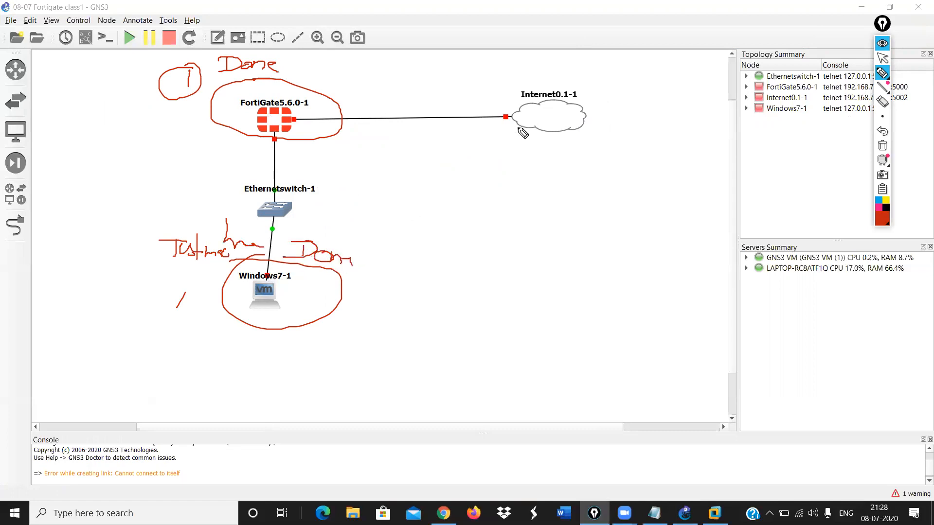
- Circle the Internet0.1-1 cloud and annotate it with "ISP", a circled "2" and the word "Done"
mouse_move(522, 76)
left_mouse_down()
mouse_move(537, 75)
mouse_move(606, 121)
mouse_move(521, 121)
mouse_move(517, 94)
mouse_move(535, 76)
left_mouse_up()
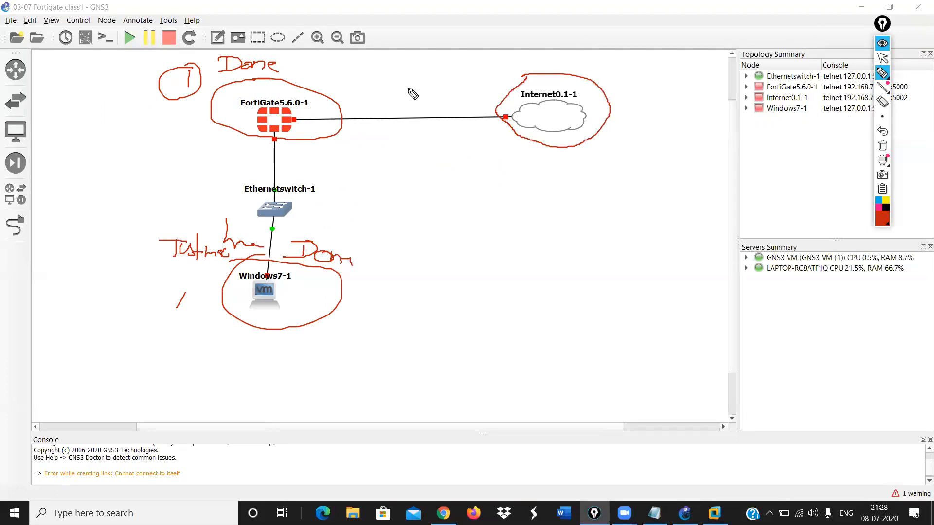
mouse_move(409, 81)
left_mouse_down()
mouse_move(401, 96)
mouse_move(439, 92)
left_mouse_up()
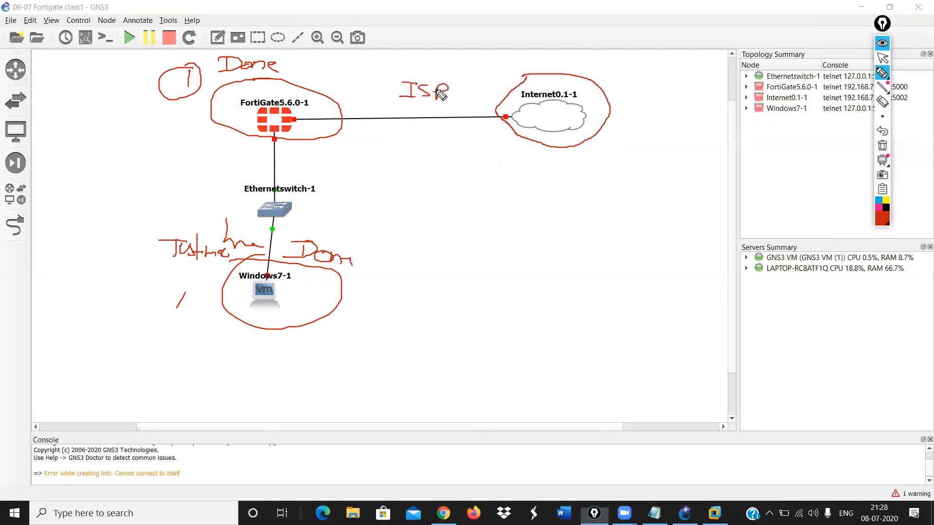
left_click_drag(485, 58, 484, 72)
mouse_move(541, 44)
left_mouse_down()
mouse_move(544, 62)
mouse_move(594, 67)
left_mouse_up()
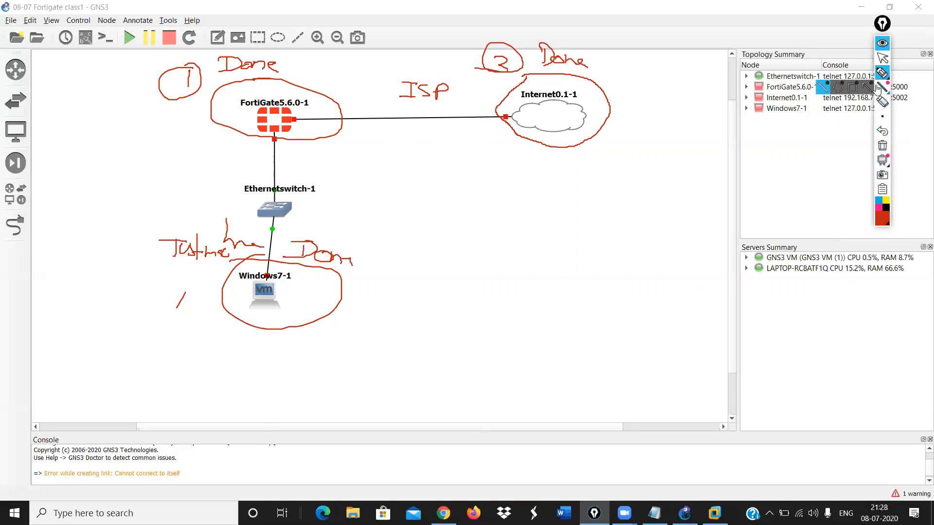
- Sketch a small cloud outline below the FortiGate–Internet link, and clear all the drawings
left_click(435, 154)
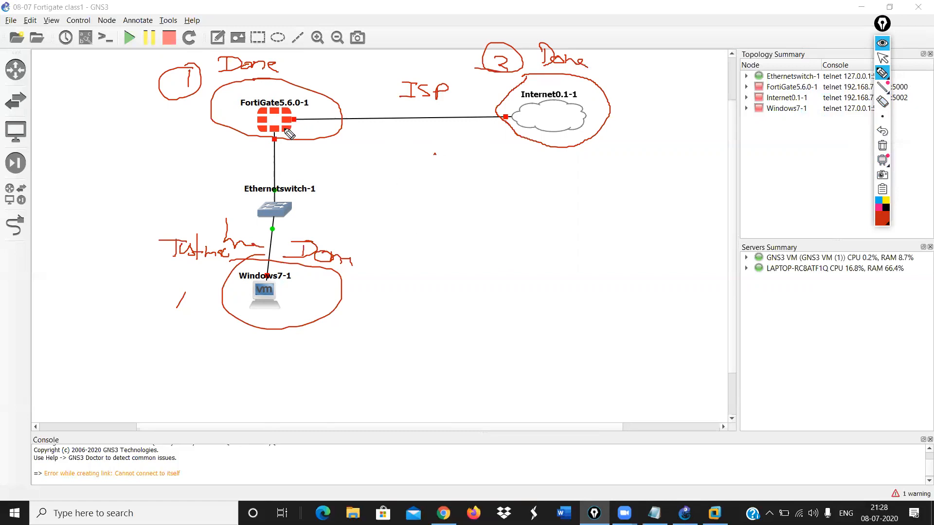
mouse_move(511, 210)
left_mouse_down()
mouse_move(535, 223)
mouse_move(487, 231)
mouse_move(508, 208)
mouse_move(513, 214)
left_mouse_up()
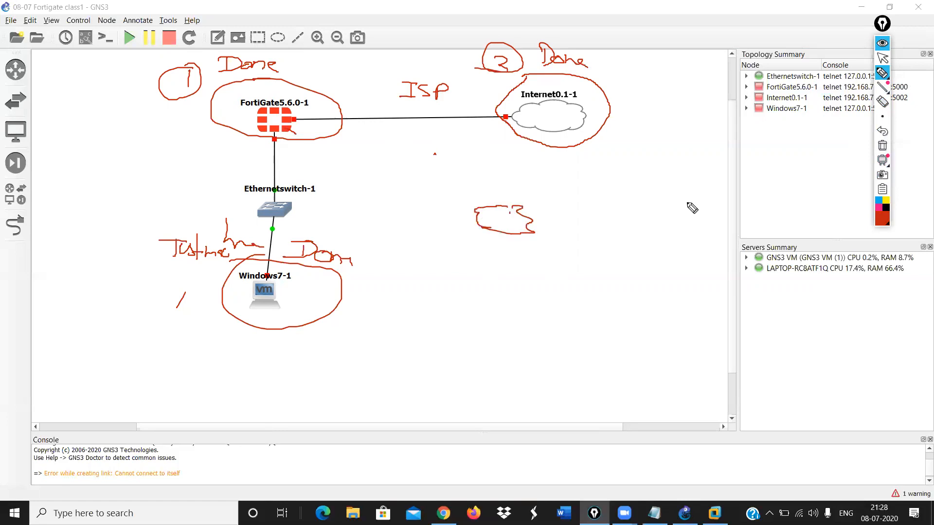
left_click(882, 146)
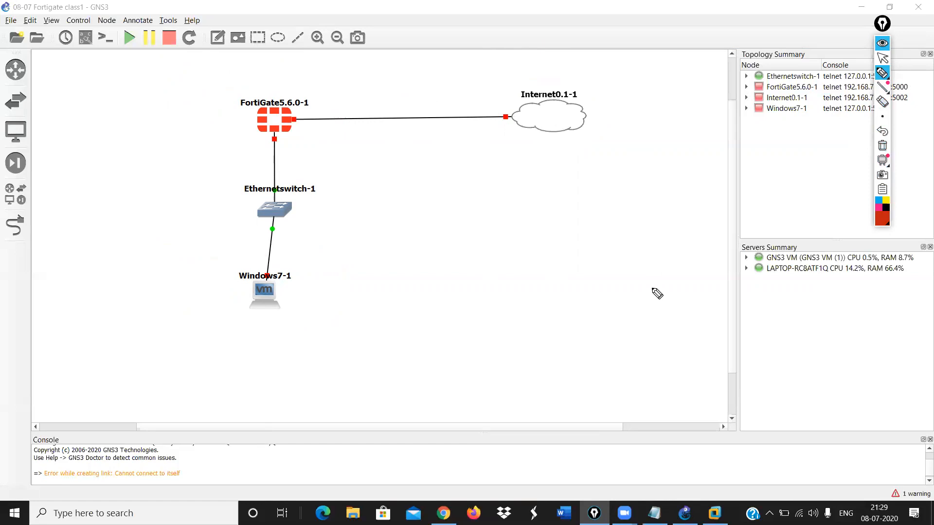
- Draw a box labelled "fw" below the Internet cloud, connect it to the cloud with a curve, and mark its ports
mouse_move(577, 229)
left_mouse_down()
mouse_move(626, 269)
mouse_move(637, 229)
mouse_move(588, 229)
mouse_move(577, 239)
mouse_move(598, 236)
mouse_move(594, 246)
mouse_move(612, 248)
mouse_move(615, 239)
left_mouse_up()
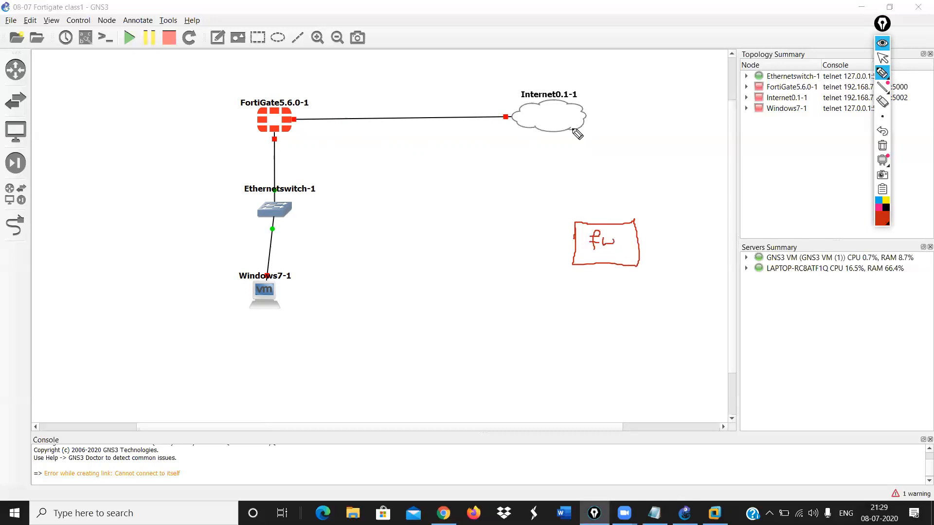
left_click_drag(576, 132, 615, 222)
left_click_drag(579, 134, 574, 128)
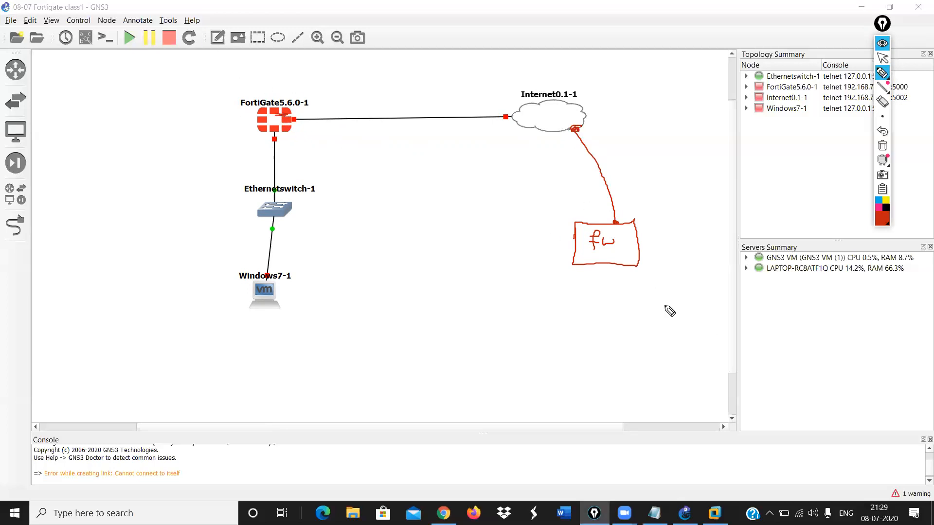
left_click_drag(568, 236, 580, 236)
left_click_drag(568, 240, 581, 240)
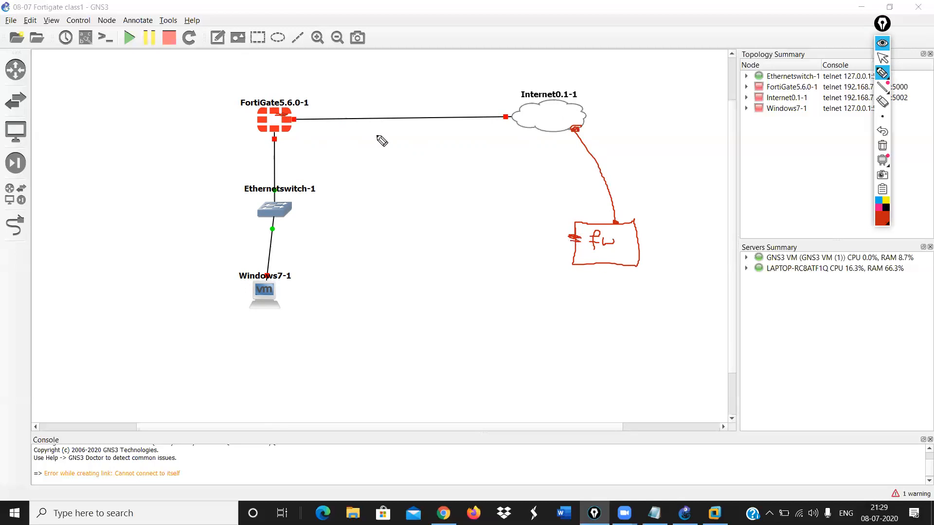
- Erase the drawn "fw" box with its connection to the Internet cloud, and switch back to the pen
left_click(881, 102)
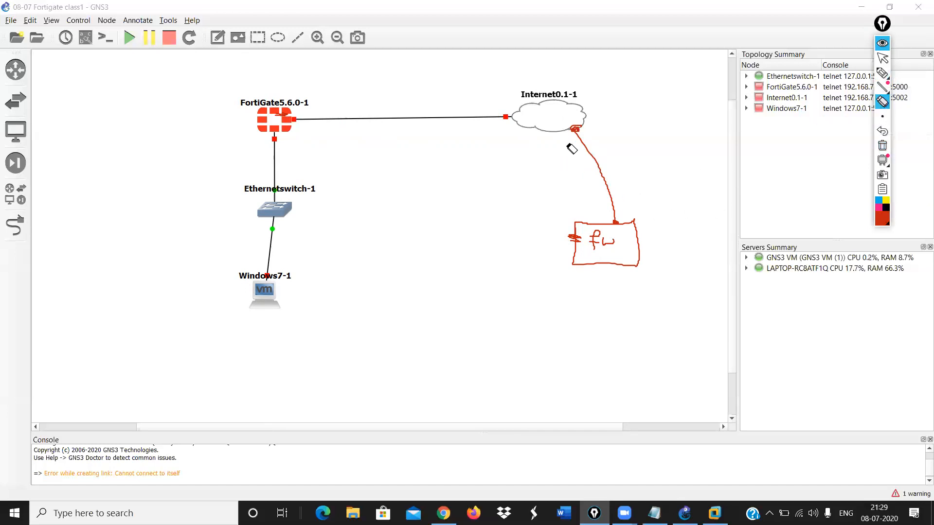
mouse_move(575, 132)
left_mouse_down()
mouse_move(617, 225)
mouse_move(601, 245)
left_mouse_up()
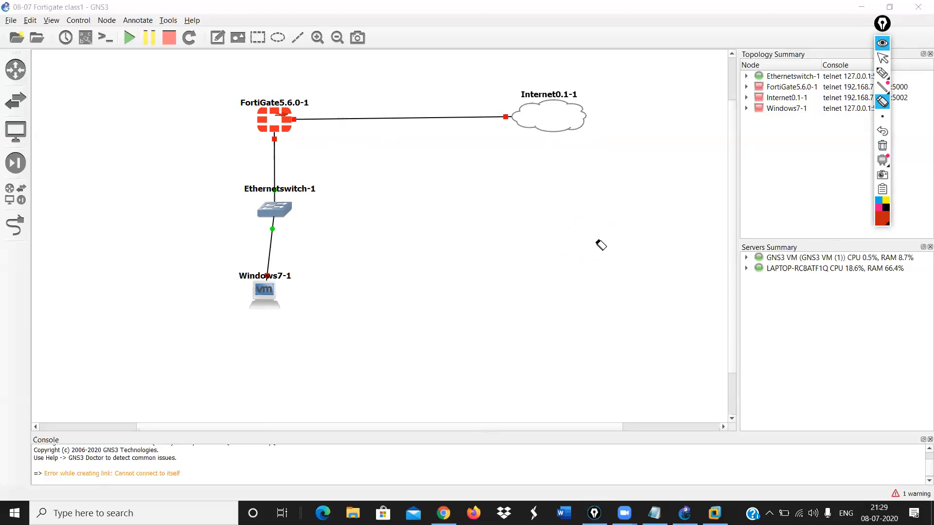
left_click(881, 73)
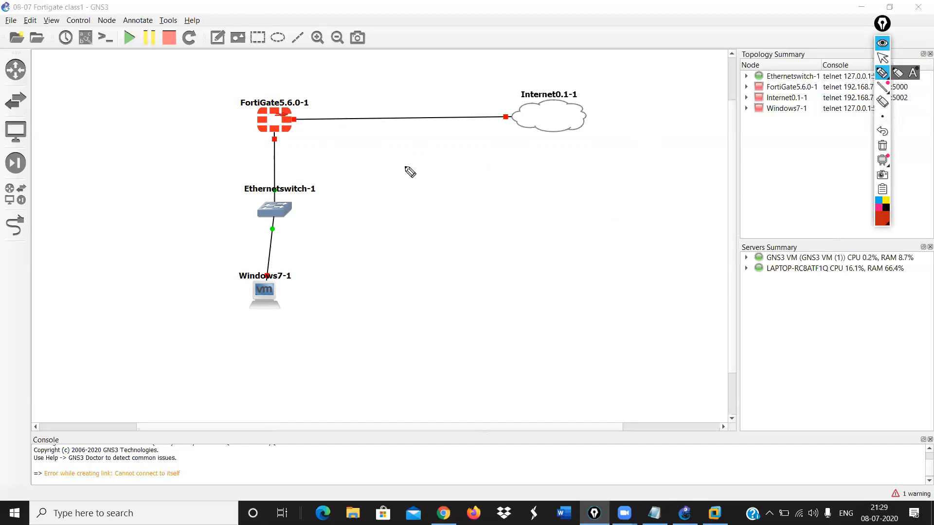
- Draw a chain of five linked ovals below the FortiGate–Internet link and write "Step 1" beneath it
left_click_drag(410, 173, 408, 171)
mouse_move(490, 171)
left_mouse_down()
mouse_move(513, 194)
mouse_move(489, 168)
left_mouse_up()
mouse_move(586, 172)
left_mouse_down()
mouse_move(566, 176)
mouse_move(691, 176)
mouse_move(413, 174)
left_mouse_up()
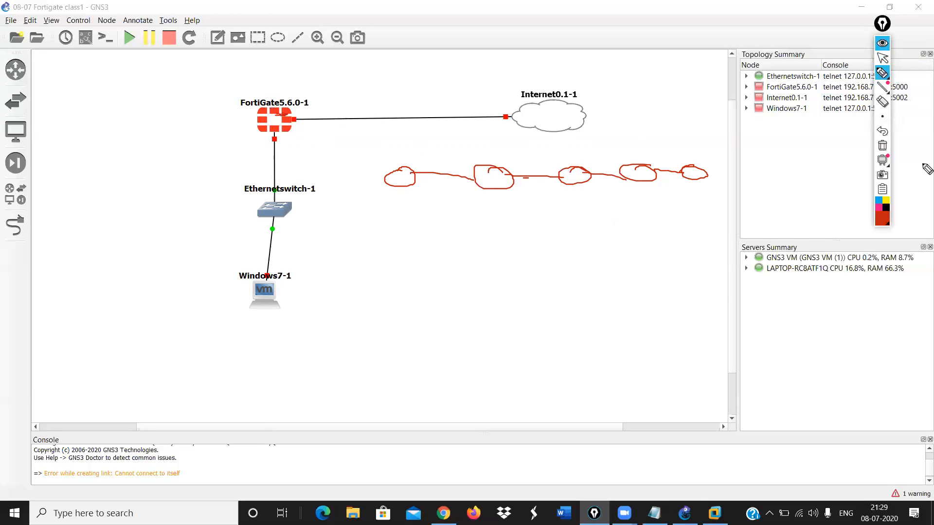
mouse_move(399, 235)
left_mouse_down()
mouse_move(388, 249)
mouse_move(414, 232)
mouse_move(406, 254)
left_mouse_up()
left_click_drag(402, 243, 426, 250)
mouse_move(432, 238)
left_mouse_down()
mouse_move(427, 256)
mouse_move(426, 243)
left_mouse_up()
left_click_drag(454, 234, 454, 256)
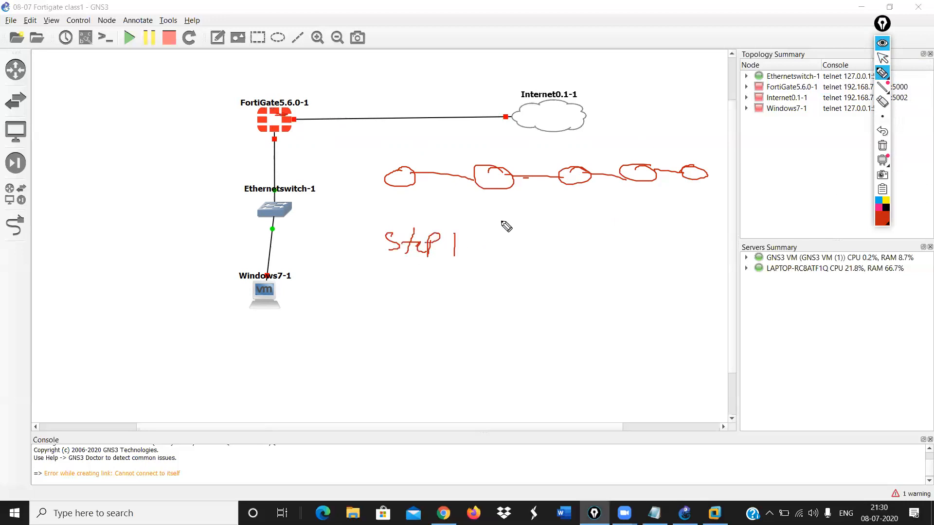
- Write "0 to 100" under the oval chain and a column of 0, 1 and 2 beside "Step 1"
mouse_move(522, 224)
left_mouse_down()
mouse_move(543, 220)
mouse_move(565, 232)
mouse_move(572, 222)
left_mouse_up()
left_click_drag(578, 220, 612, 235)
left_click_drag(625, 218, 642, 219)
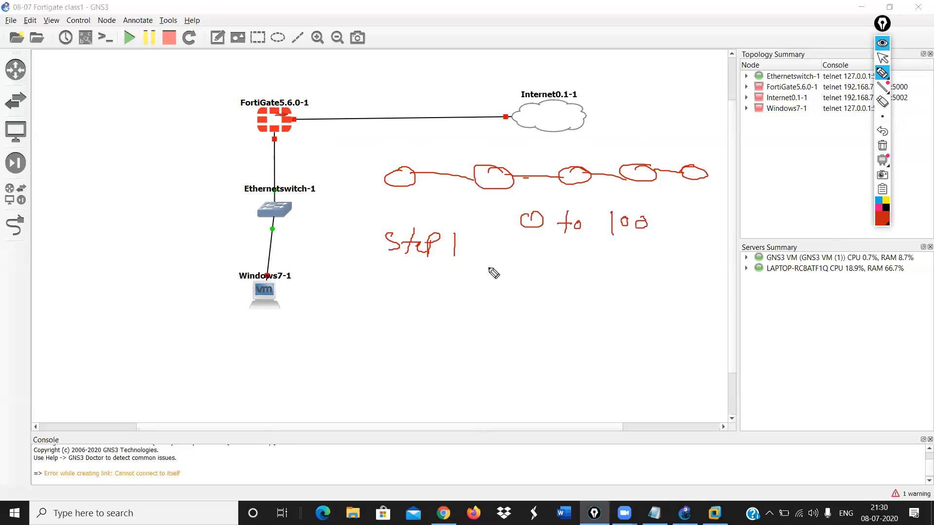
mouse_move(506, 247)
left_mouse_down()
mouse_move(502, 287)
mouse_move(513, 308)
left_mouse_up()
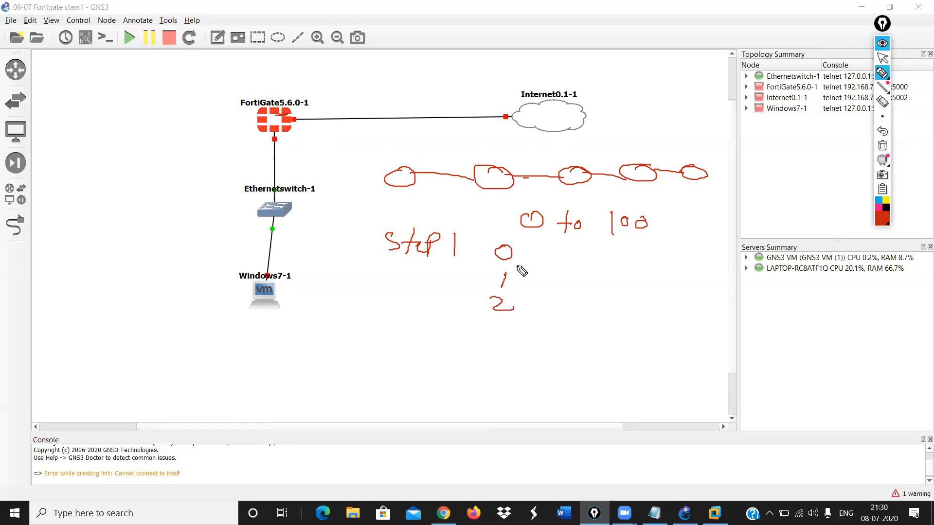
- Draw arrows from the 0 to "50" and on to "100", and mark both jumps with crosses
mouse_move(577, 285)
left_mouse_down()
mouse_move(565, 299)
mouse_move(592, 293)
left_mouse_up()
left_click_drag(528, 258, 570, 286)
mouse_move(568, 277)
left_mouse_down()
mouse_move(556, 287)
mouse_move(645, 322)
left_mouse_up()
left_click_drag(630, 322, 645, 323)
left_click_drag(655, 319, 665, 331)
left_click_drag(674, 325, 673, 325)
mouse_move(607, 276)
left_mouse_down()
mouse_move(625, 301)
mouse_move(608, 303)
left_mouse_up()
left_click_drag(557, 268, 580, 261)
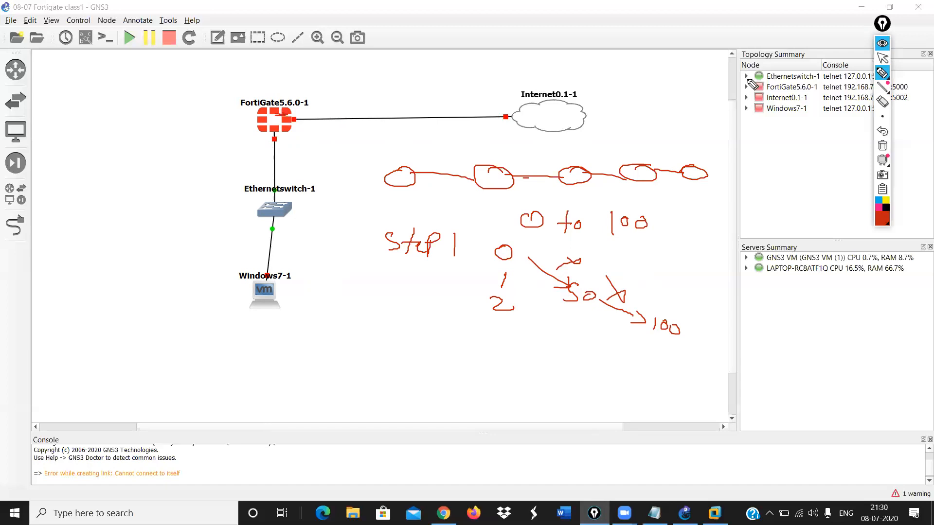
- Erase the oval chain, the step text and the number sketches, and switch back to the normal pointer
left_click(882, 103)
mouse_move(535, 230)
left_mouse_down()
mouse_move(521, 229)
mouse_move(647, 226)
left_mouse_up()
mouse_move(666, 330)
left_mouse_down()
mouse_move(576, 271)
mouse_move(503, 291)
mouse_move(384, 179)
mouse_move(596, 181)
mouse_move(680, 171)
left_mouse_up()
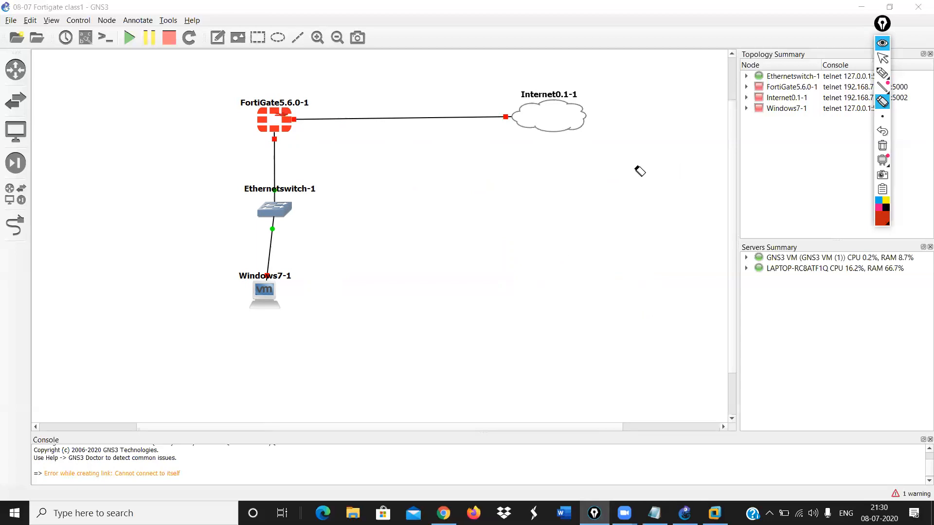
left_click(882, 59)
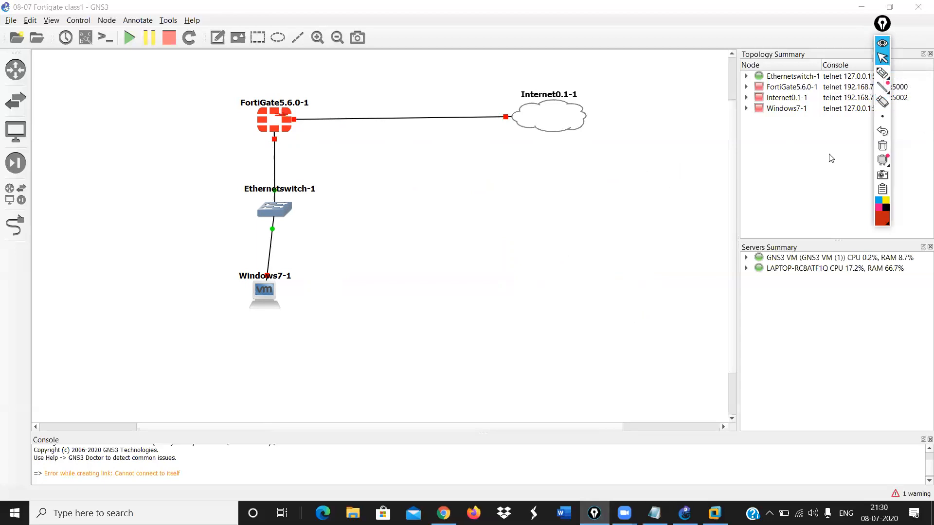
- Start all four nodes of the topology and allow ubridge through Windows Defender Firewall on private networks
left_click_drag(275, 125, 273, 125)
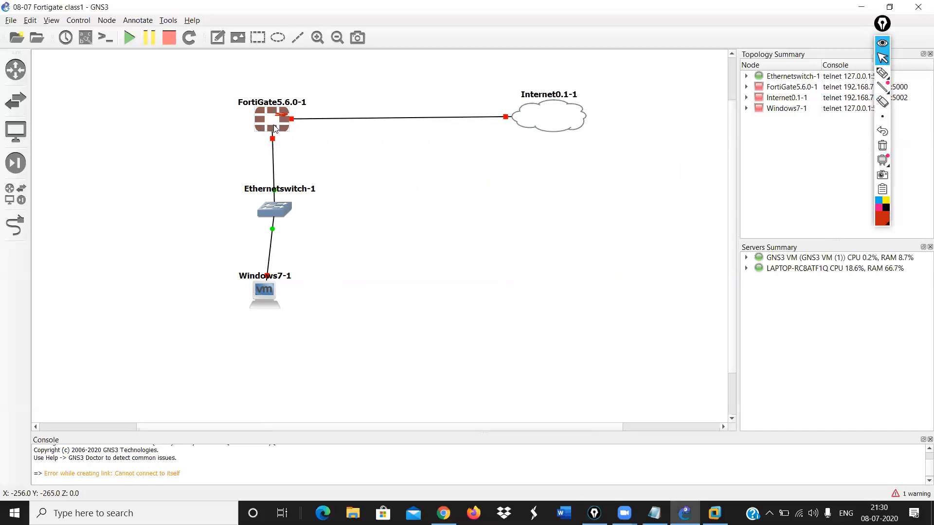
left_click_drag(187, 73, 632, 332)
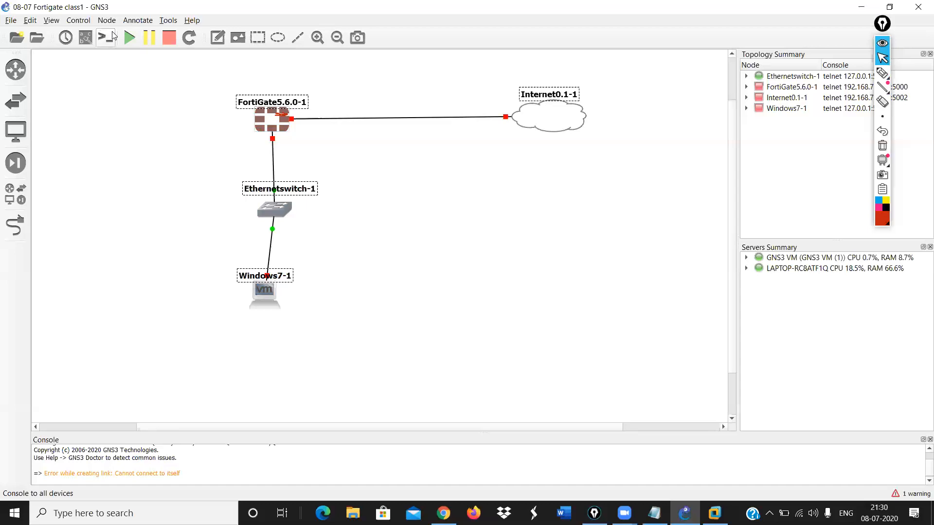
left_click(129, 38)
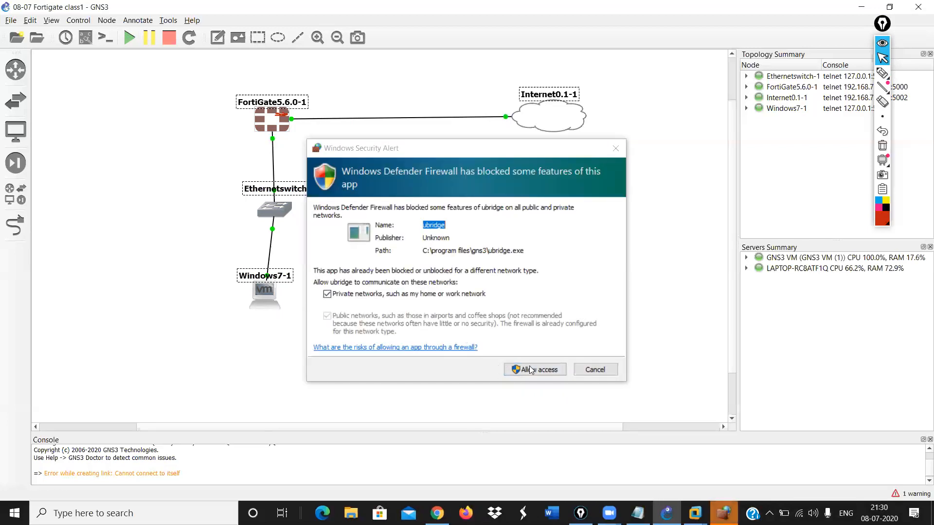
left_click(530, 371)
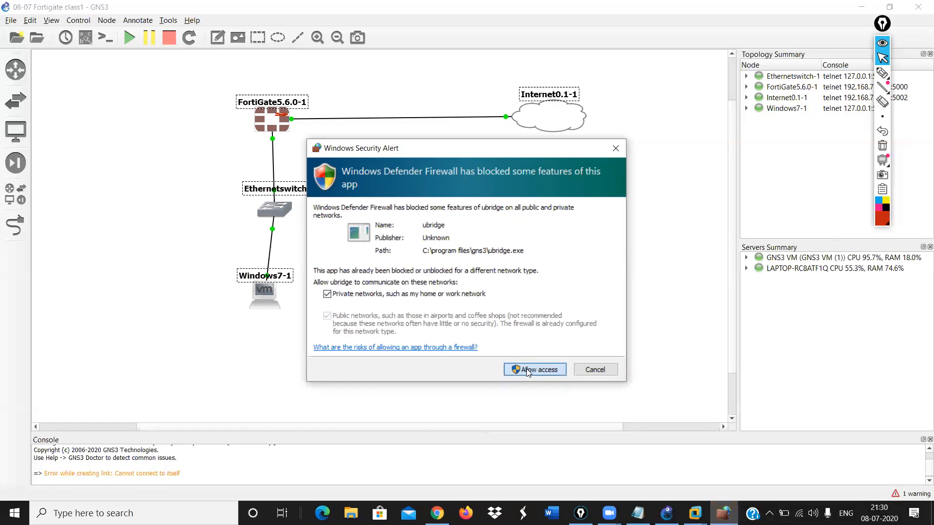
left_click(526, 371)
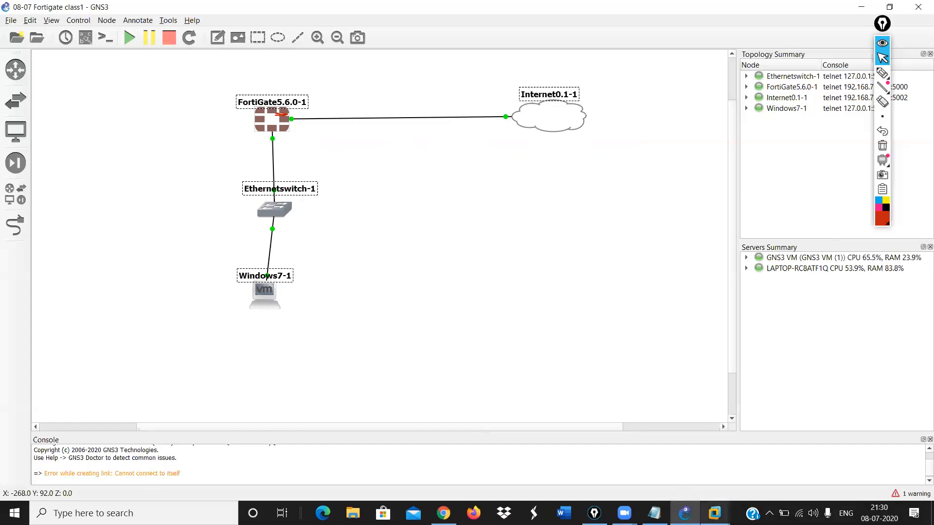
- Check the Windows 7 VM's startup in VMware Workstation, hide the annotation tools and return to GNS3
mouse_move(714, 513)
left_click(759, 445)
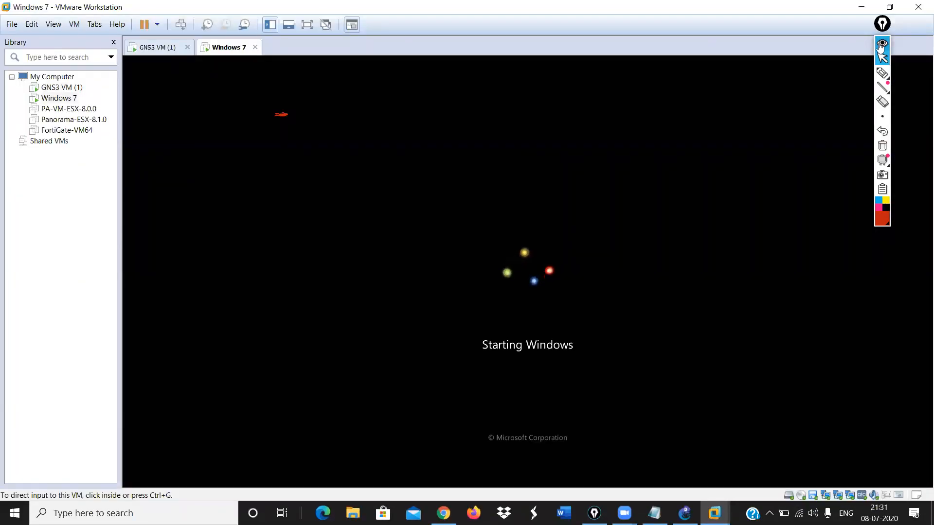
left_click(878, 27)
left_click(861, 7)
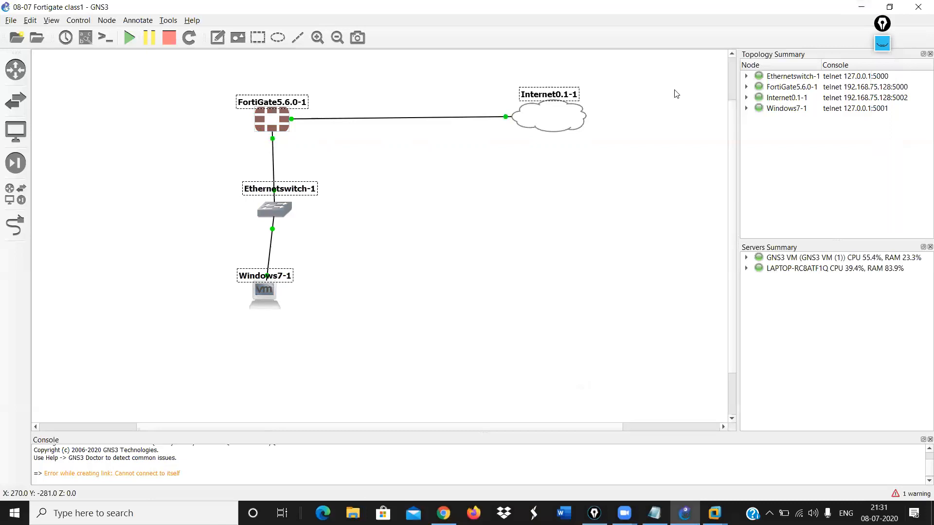
- Show the annotation pen and draw an arrow to the FortiGate labelled "192.168.199/24"
left_click(885, 54)
left_click(881, 73)
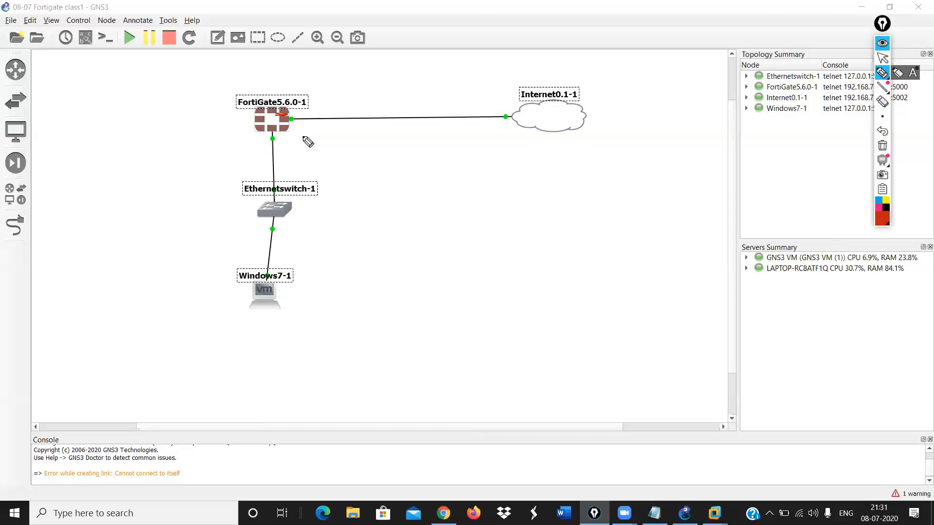
mouse_move(305, 140)
left_mouse_down()
mouse_move(298, 141)
mouse_move(392, 182)
mouse_move(427, 181)
left_mouse_up()
left_click(424, 176)
mouse_move(437, 169)
left_mouse_down()
mouse_move(435, 183)
mouse_move(481, 178)
mouse_move(487, 210)
mouse_move(511, 198)
left_mouse_up()
left_click_drag(517, 185, 521, 209)
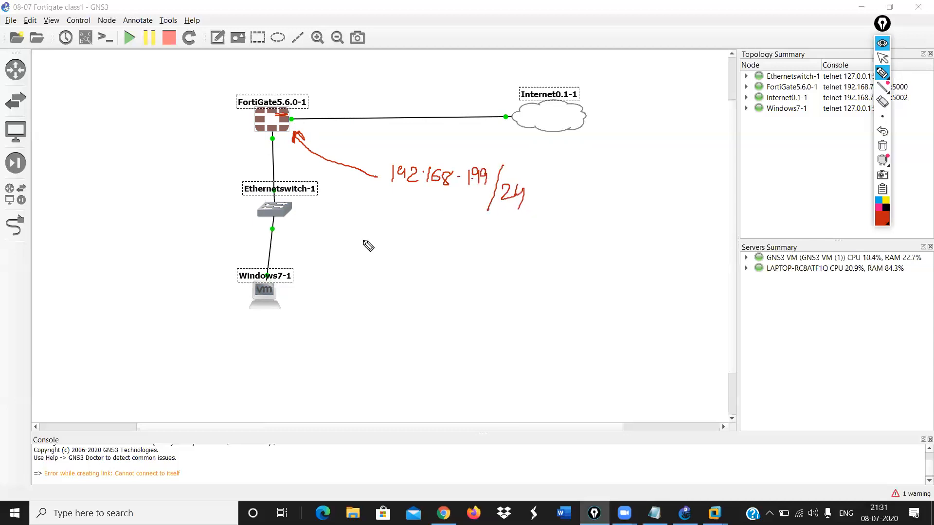
- Write "192.168.1.199/24" under the first address and add correction marks around the first address's 199
mouse_move(385, 217)
left_mouse_down()
mouse_move(386, 234)
mouse_move(398, 236)
left_mouse_up()
left_click_drag(404, 225, 424, 241)
mouse_move(434, 226)
left_mouse_down()
mouse_move(429, 239)
mouse_move(442, 229)
mouse_move(485, 244)
left_mouse_up()
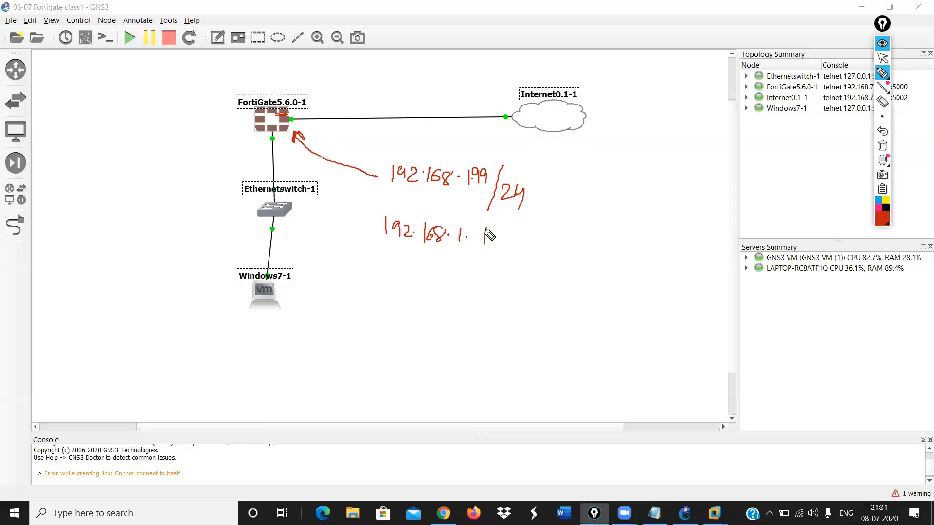
mouse_move(496, 229)
left_mouse_down()
mouse_move(492, 243)
mouse_move(501, 236)
mouse_move(519, 258)
left_mouse_up()
left_click_drag(532, 239, 538, 251)
left_click_drag(544, 241, 551, 249)
left_click_drag(549, 242, 549, 253)
left_click(472, 154)
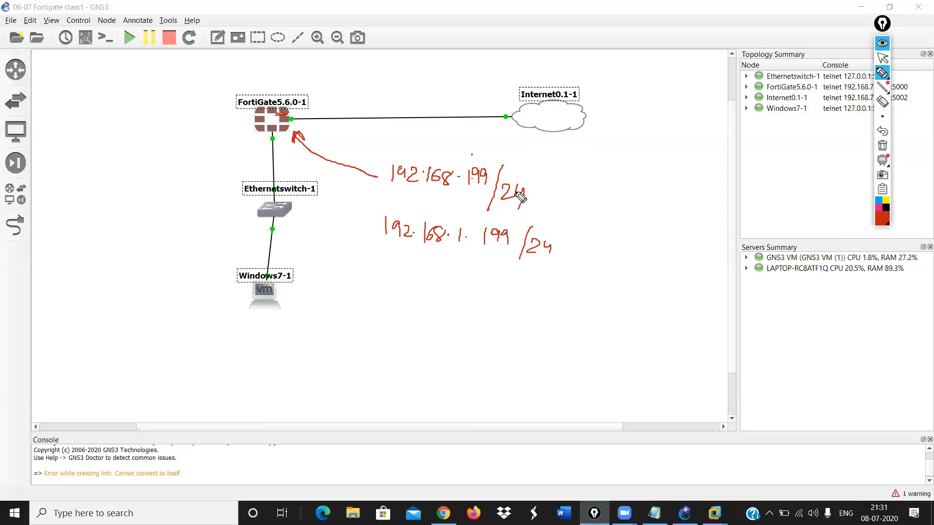
left_click_drag(457, 177, 466, 184)
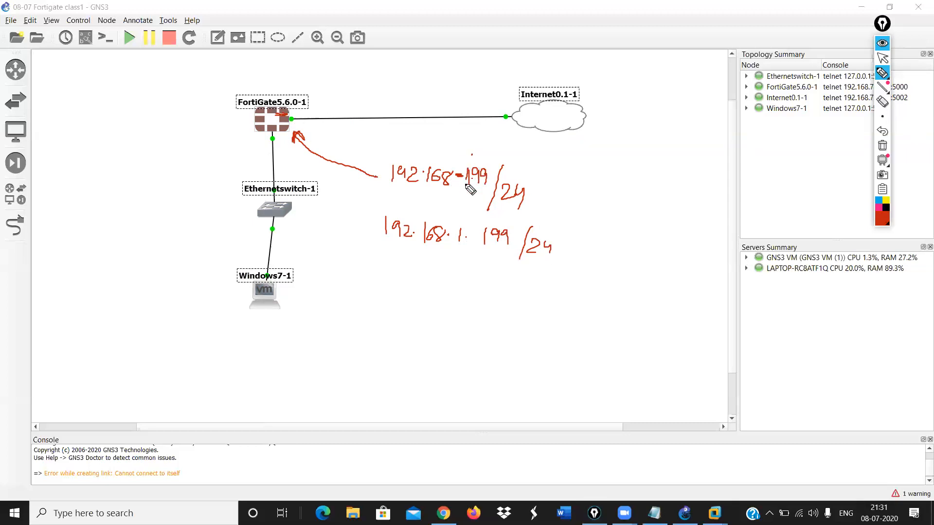
left_click(470, 178)
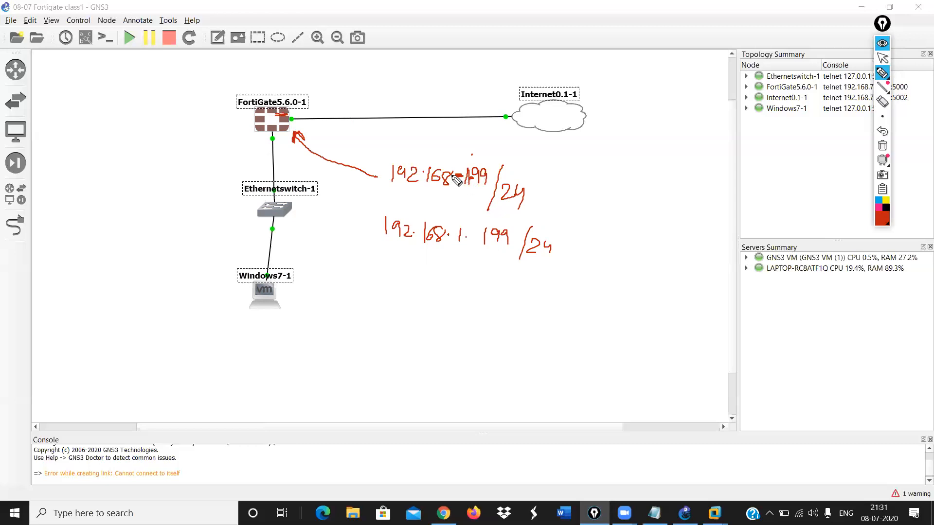
- Erase the handwritten addresses and the arrow to the FortiGate, and hide the annotation tools
left_click(882, 102)
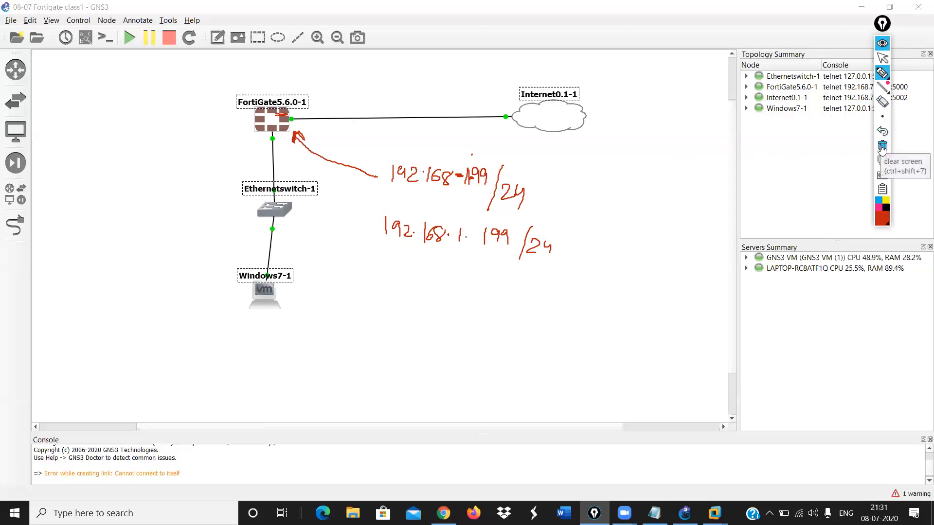
left_click(882, 101)
mouse_move(464, 171)
left_mouse_down()
mouse_move(398, 174)
mouse_move(294, 139)
left_mouse_up()
mouse_move(397, 227)
left_mouse_down()
mouse_move(501, 235)
mouse_move(527, 216)
mouse_move(451, 180)
left_mouse_up()
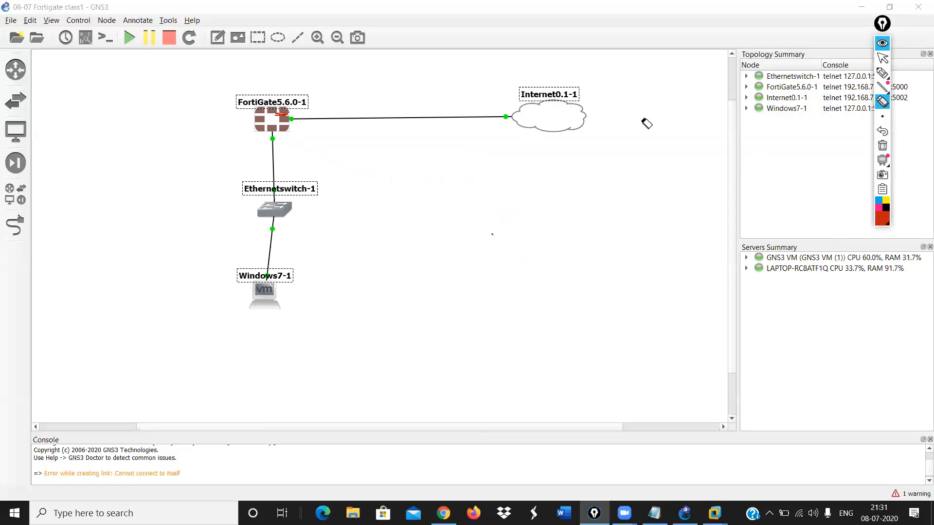
left_click(882, 43)
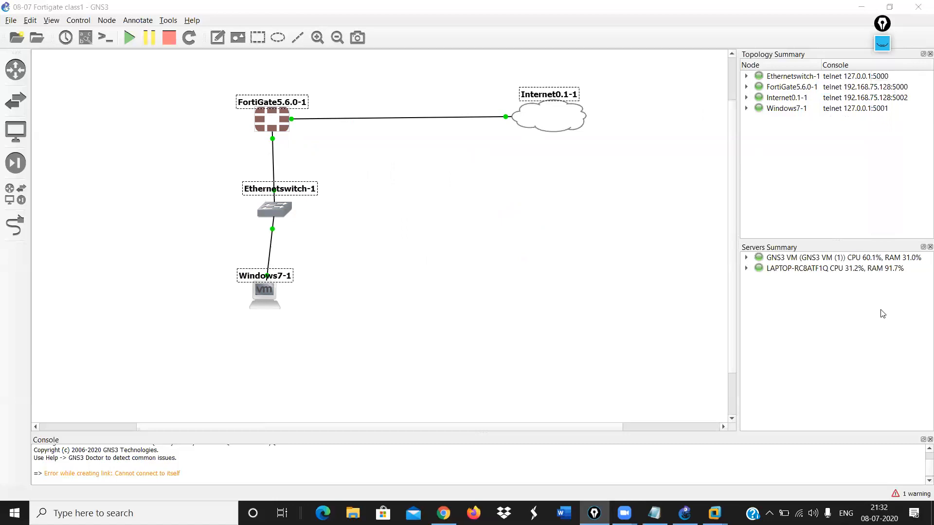
- Switch to the Notepad course notes and review them from the company introduction to the course syllabus
key("alt+Tab")
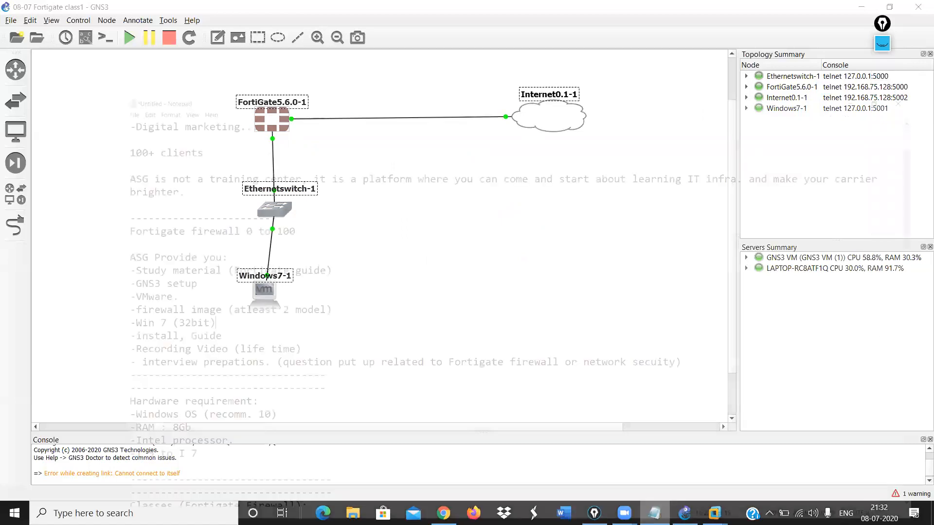
left_click(192, 205)
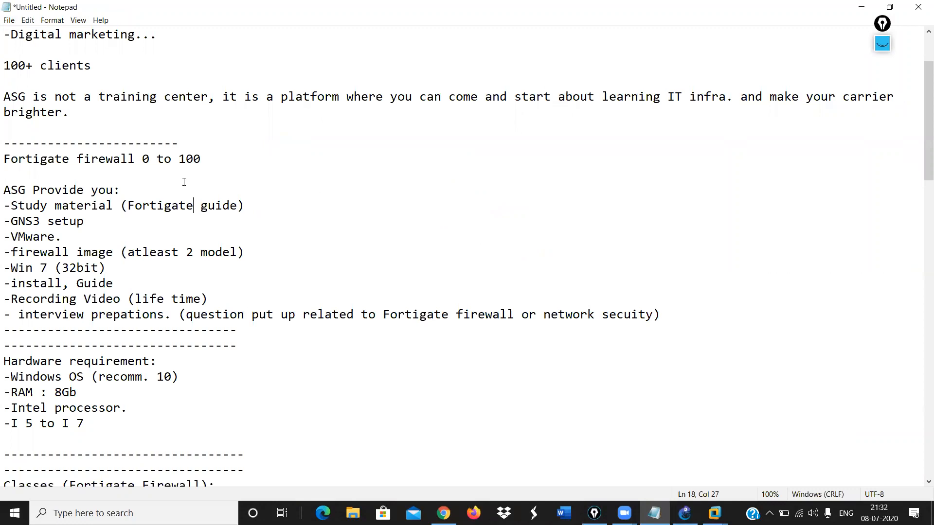
scroll(184, 182, "down", 14)
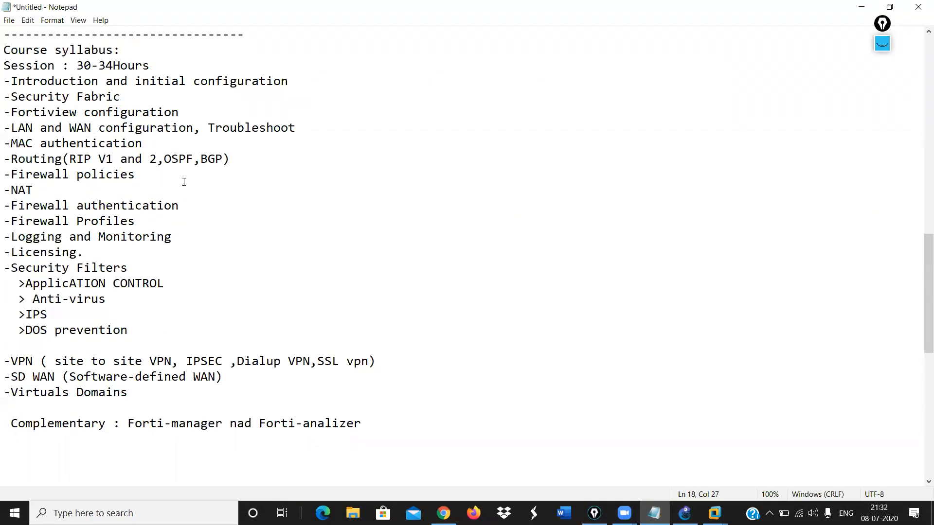
scroll(184, 182, "up", 16)
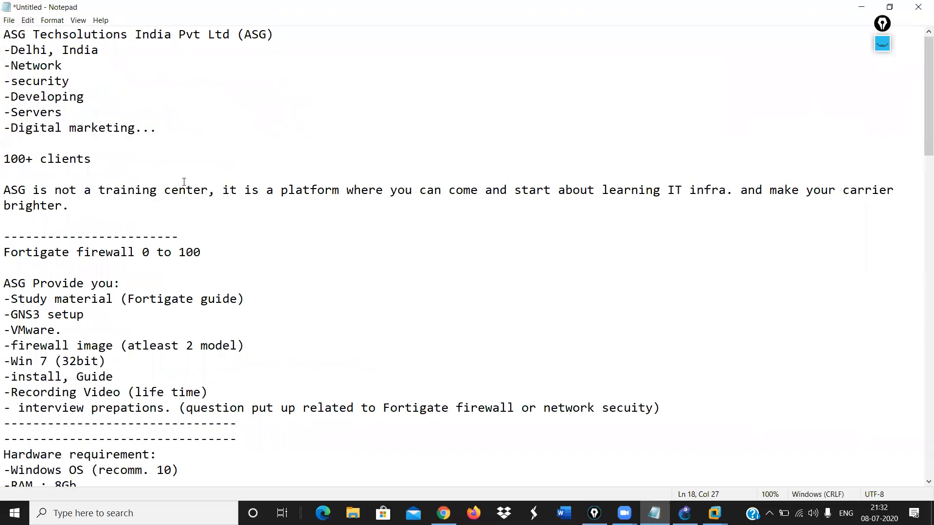
scroll(184, 182, "down", 20)
scroll(184, 182, "up", 3)
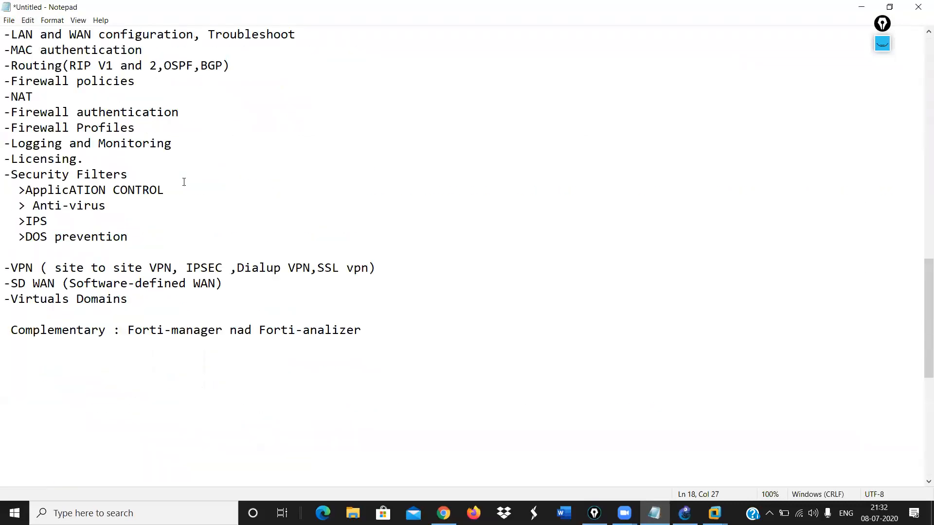
scroll(184, 182, "up", 3)
scroll(183, 182, "up", 15)
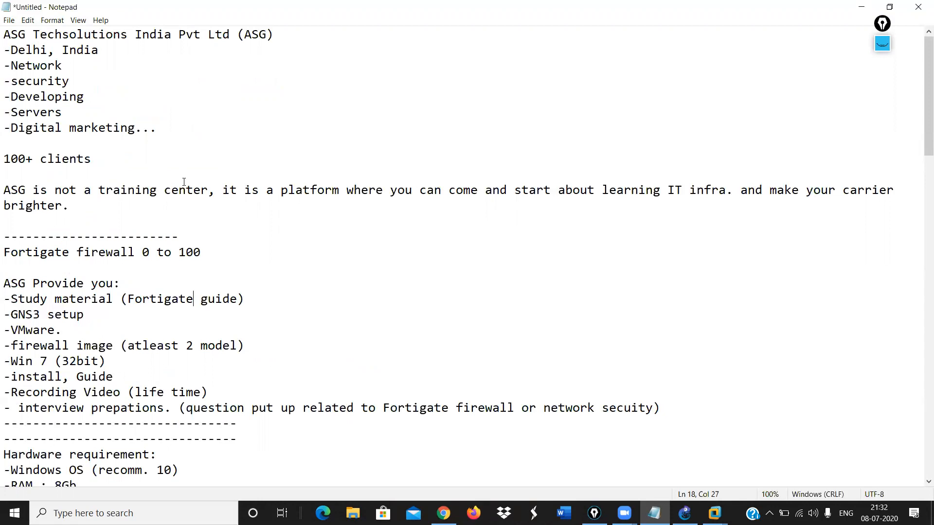
key("ctrl+End")
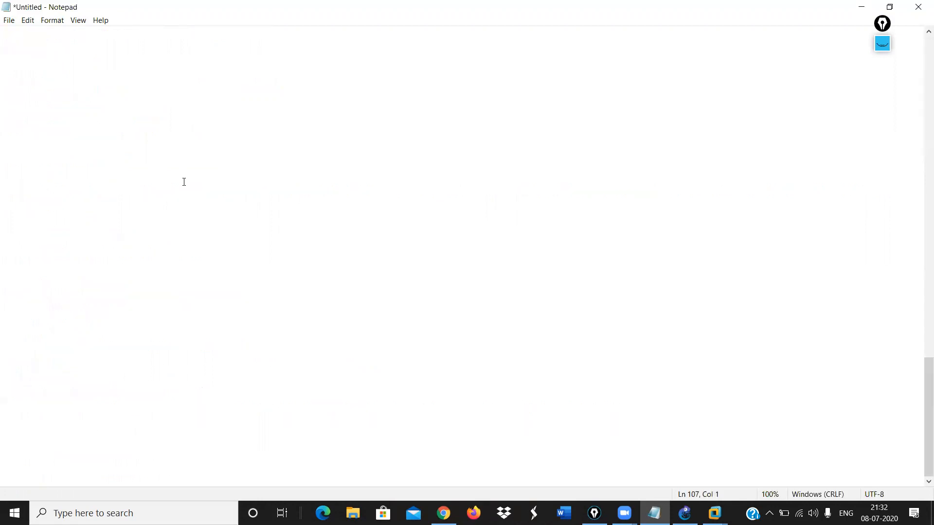
key("ctrl+a")
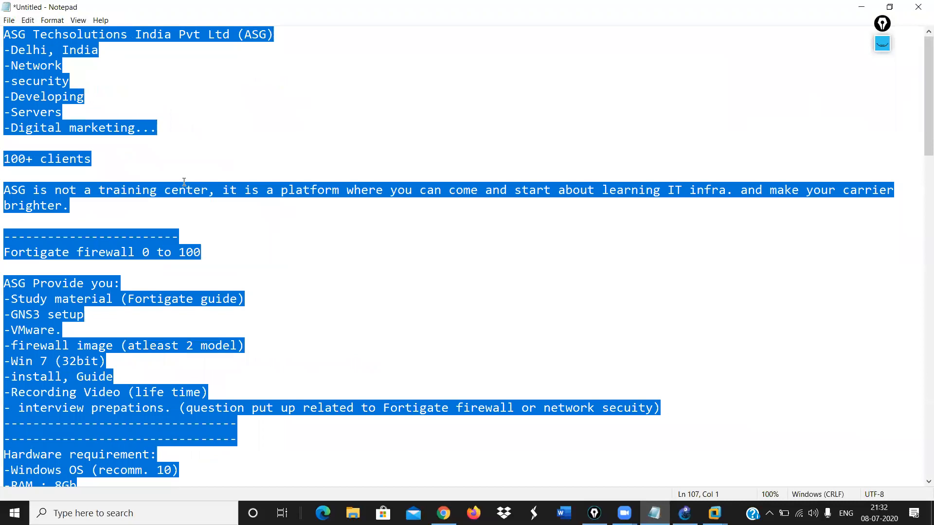
key("ctrl+End")
key("ctrl+a")
key("Delete")
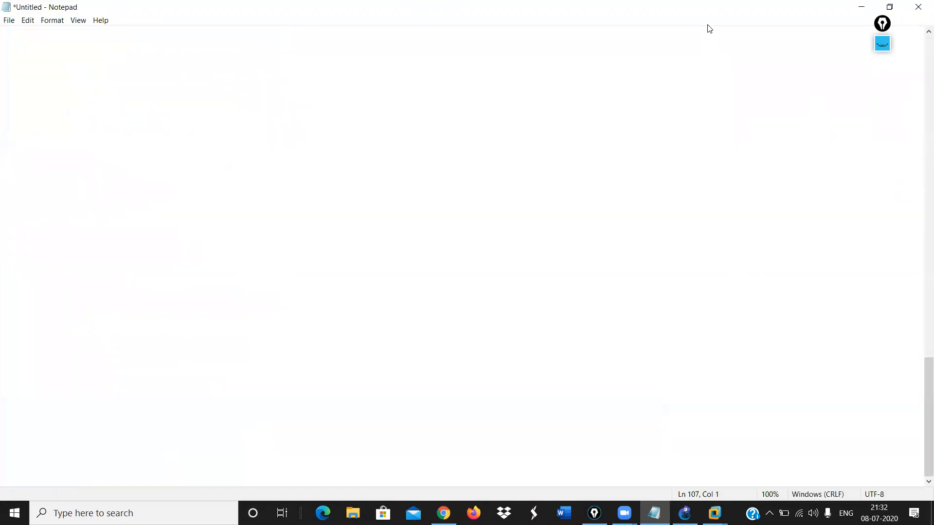
left_click(707, 25)
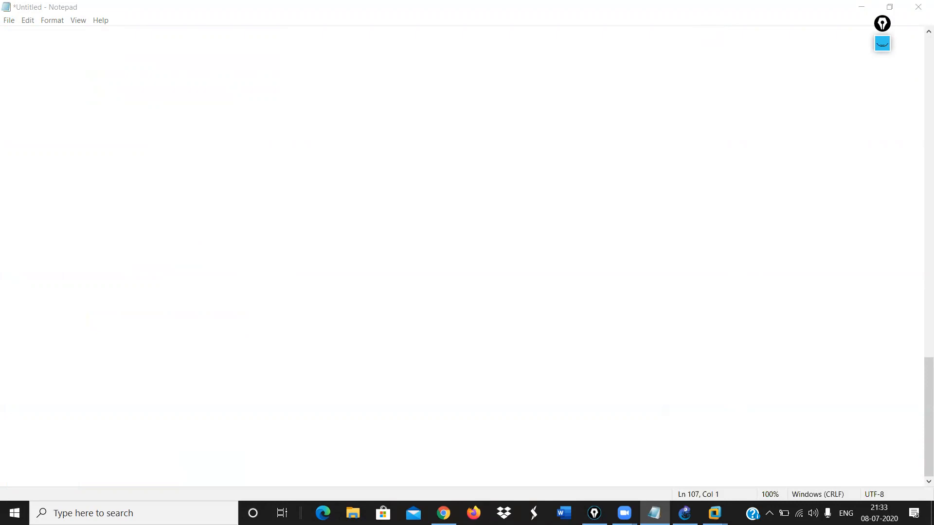
left_click(270, 259)
left_click(673, 170)
key("alt+Tab")
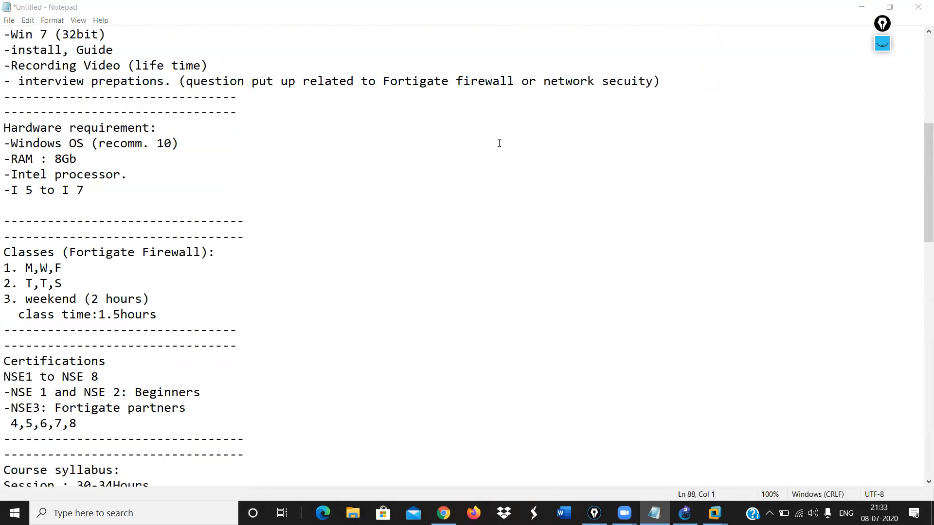
- Select the notes from the separator above "Course syllabus" down past the "Complementary" line
scroll(499, 143, "down", 4)
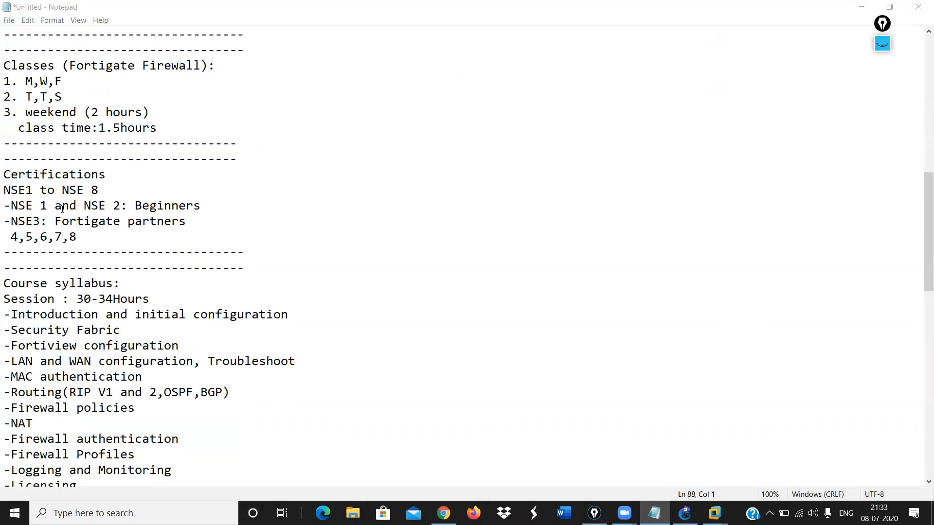
left_click(6, 253)
left_click_drag(6, 253, 278, 481)
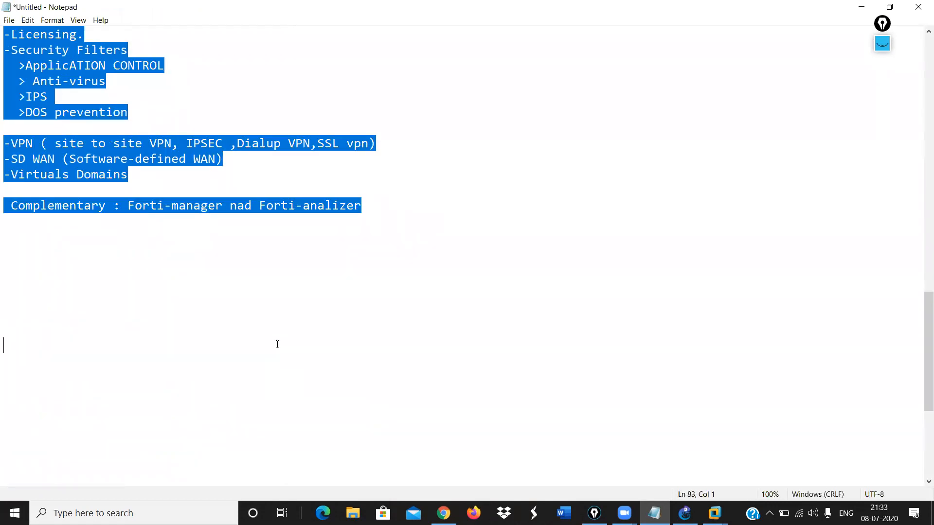
mouse_move(654, 513)
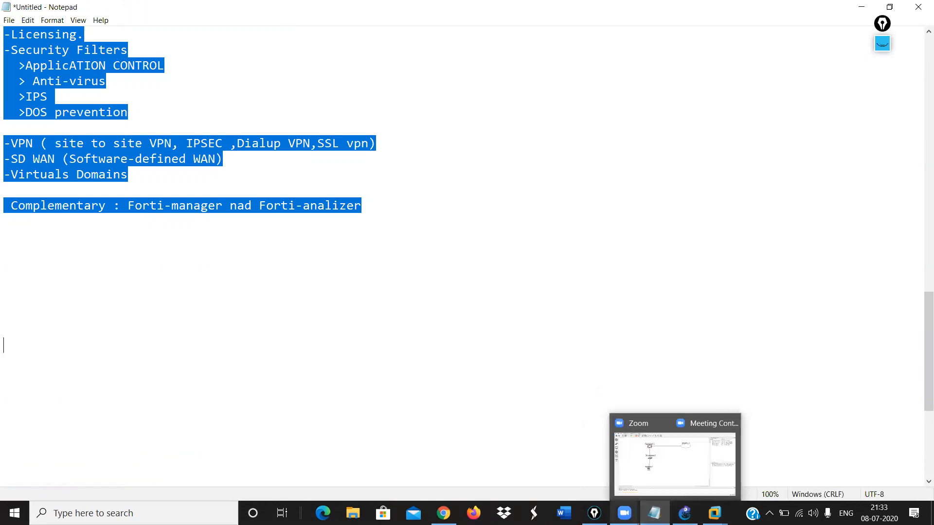
mouse_move(625, 514)
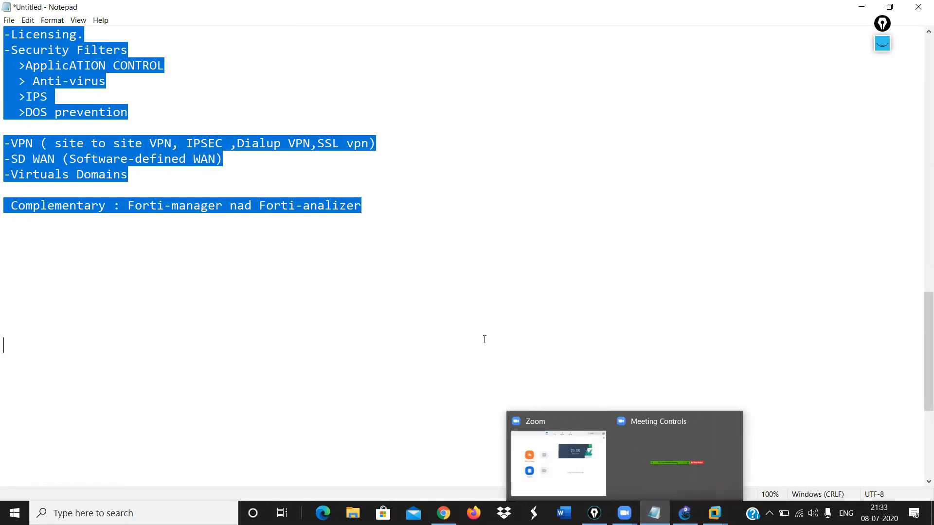